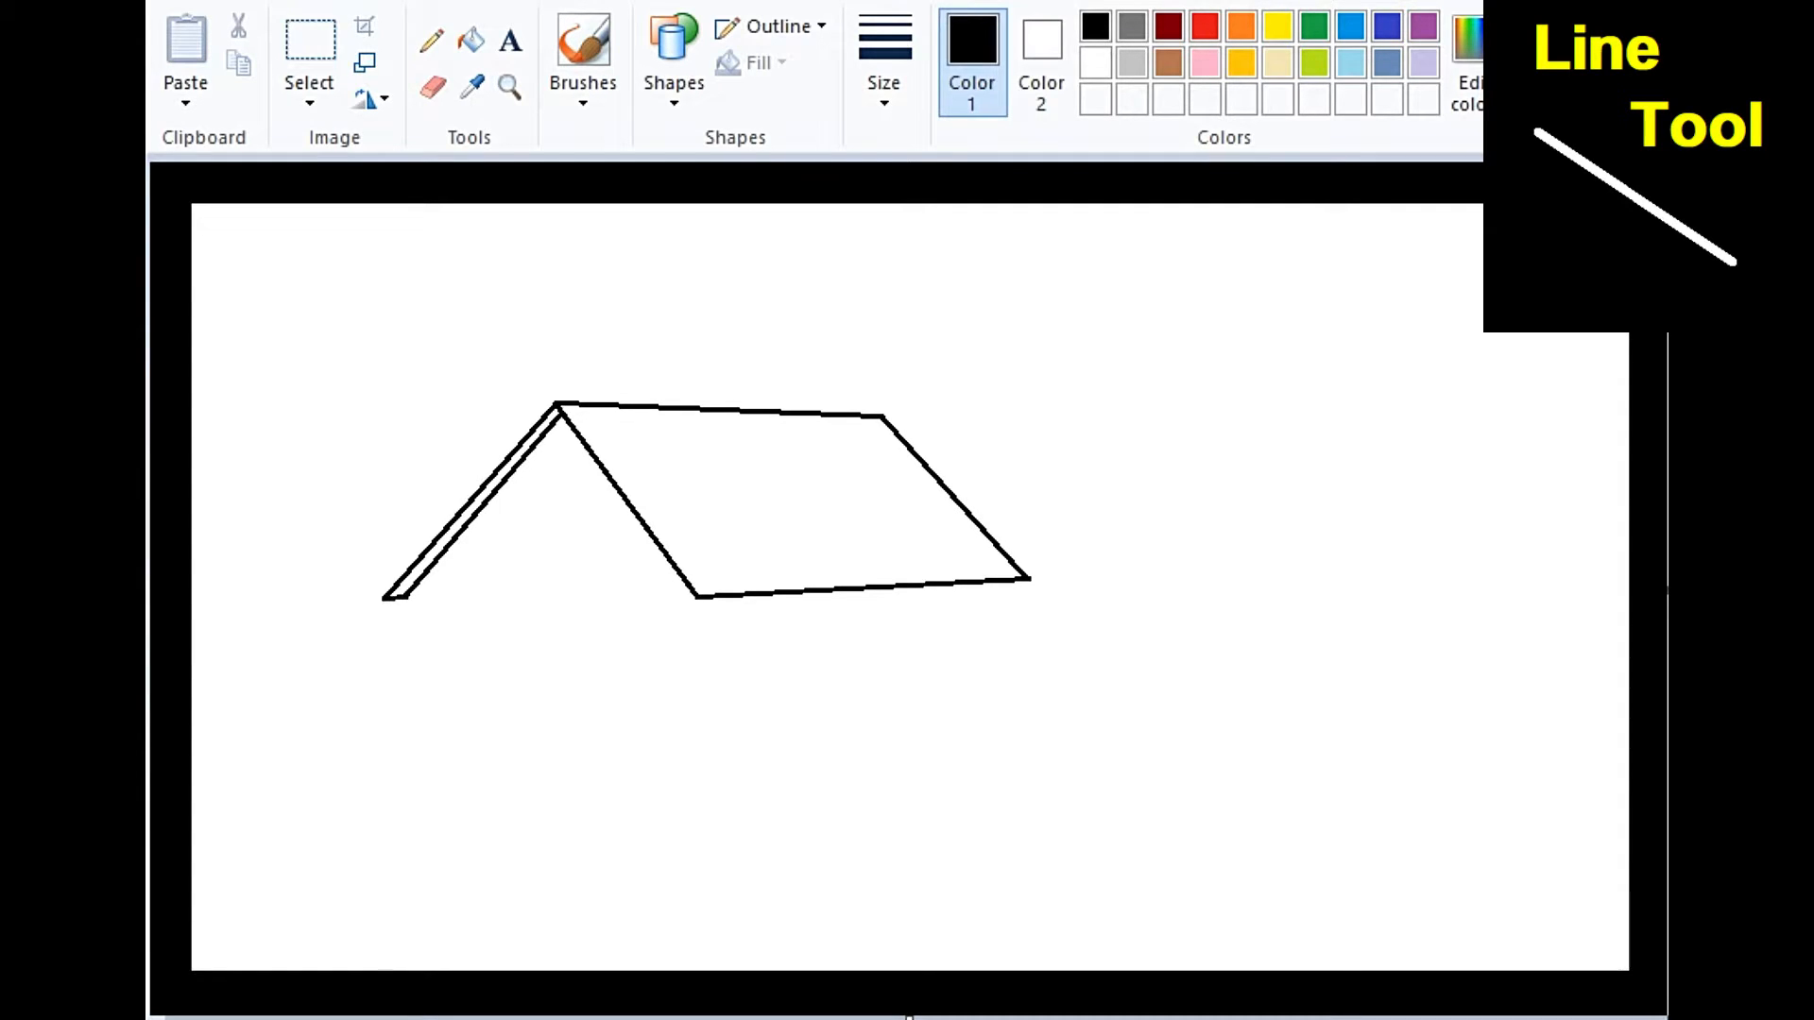
Draw the barn's front corner edge and a lean-to with a sloping roof and vertical posts against its gable wall.
{"action": "left_click_drag", "start_coordinate": [684, 583], "coordinate": [686, 782]}
{"action": "left_click_drag", "start_coordinate": [414, 649], "coordinate": [565, 643]}
{"action": "mouse_move", "coordinate": [565, 644]}
{"action": "left_mouse_down"}
{"action": "mouse_move", "coordinate": [520, 740]}
{"action": "mouse_move", "coordinate": [526, 720]}
{"action": "left_mouse_up"}
{"action": "left_click_drag", "start_coordinate": [413, 648], "coordinate": [375, 711]}
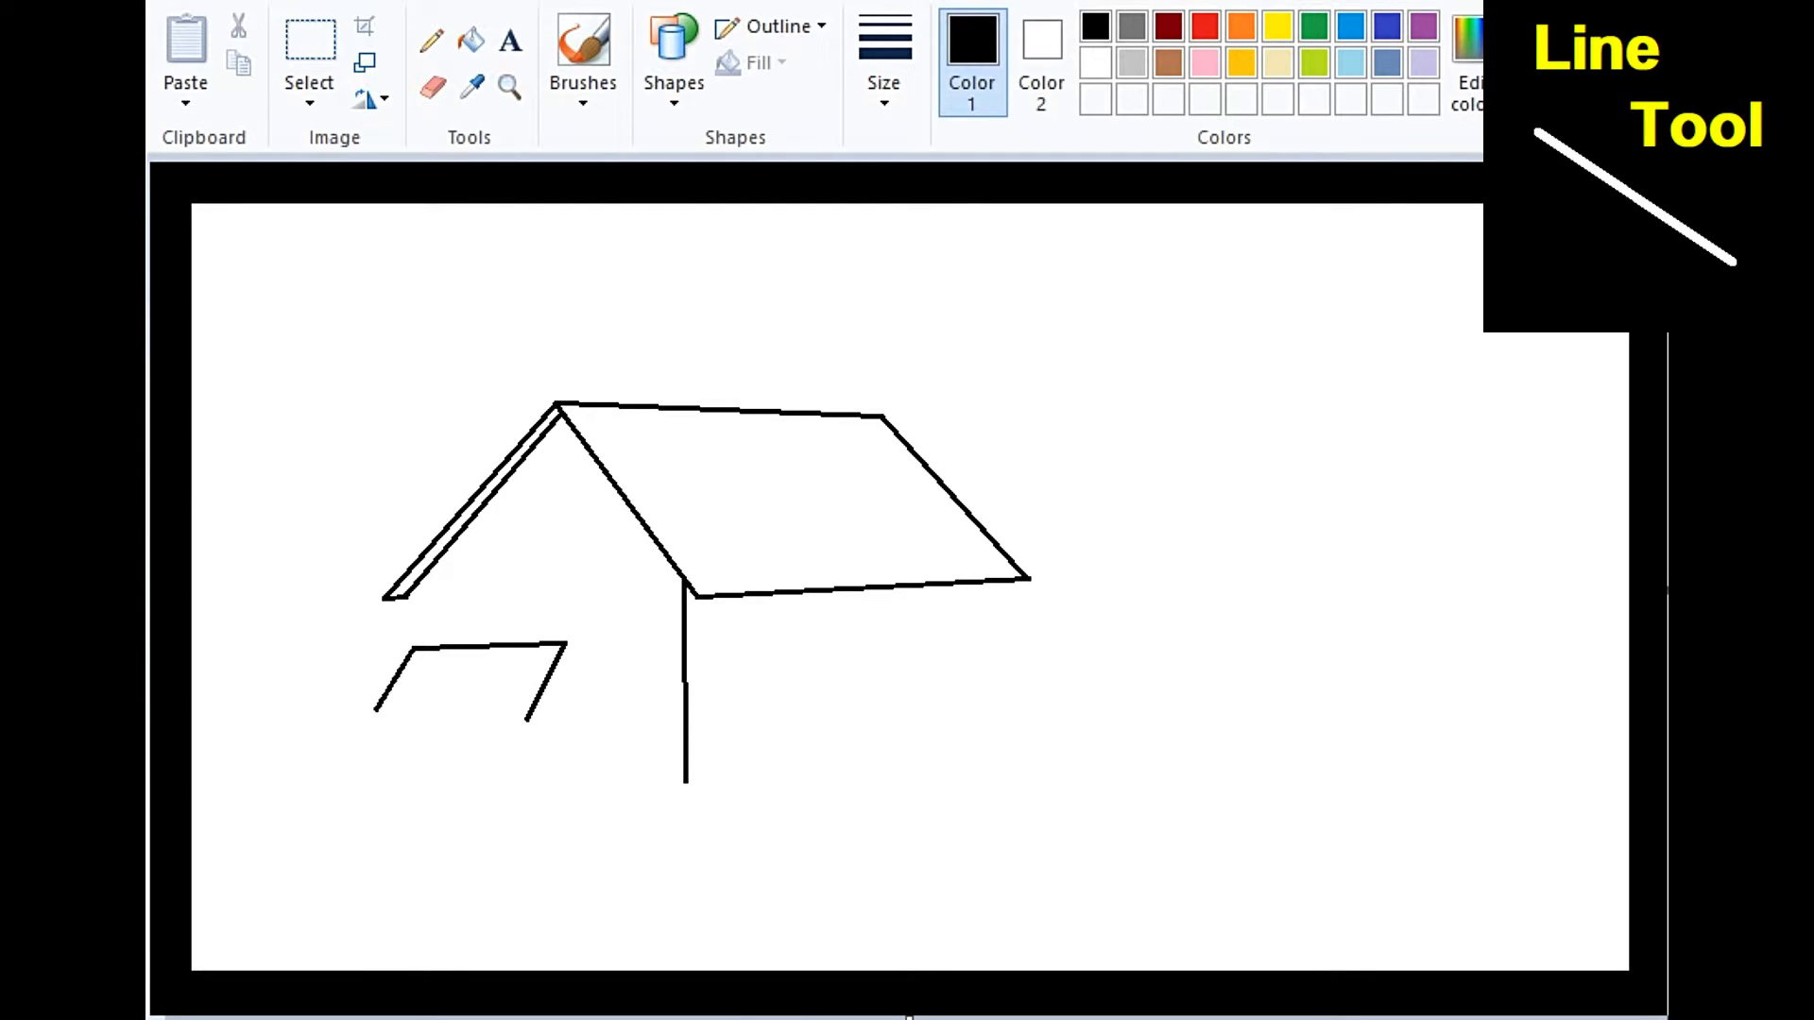
{"action": "mouse_move", "coordinate": [565, 643]}
{"action": "left_mouse_down"}
{"action": "mouse_move", "coordinate": [567, 777]}
{"action": "mouse_move", "coordinate": [526, 813]}
{"action": "mouse_move", "coordinate": [567, 773]}
{"action": "left_mouse_up"}
{"action": "mouse_move", "coordinate": [373, 716]}
{"action": "left_mouse_down"}
{"action": "mouse_move", "coordinate": [527, 717]}
{"action": "mouse_move", "coordinate": [376, 711]}
{"action": "mouse_move", "coordinate": [374, 792]}
{"action": "left_mouse_up"}
{"action": "mouse_move", "coordinate": [377, 721]}
{"action": "left_mouse_down"}
{"action": "mouse_move", "coordinate": [527, 722]}
{"action": "mouse_move", "coordinate": [409, 801]}
{"action": "mouse_move", "coordinate": [418, 760]}
{"action": "left_mouse_up"}
{"action": "left_click_drag", "start_coordinate": [473, 726], "coordinate": [470, 799]}
{"action": "left_click_drag", "start_coordinate": [414, 616], "coordinate": [413, 648]}
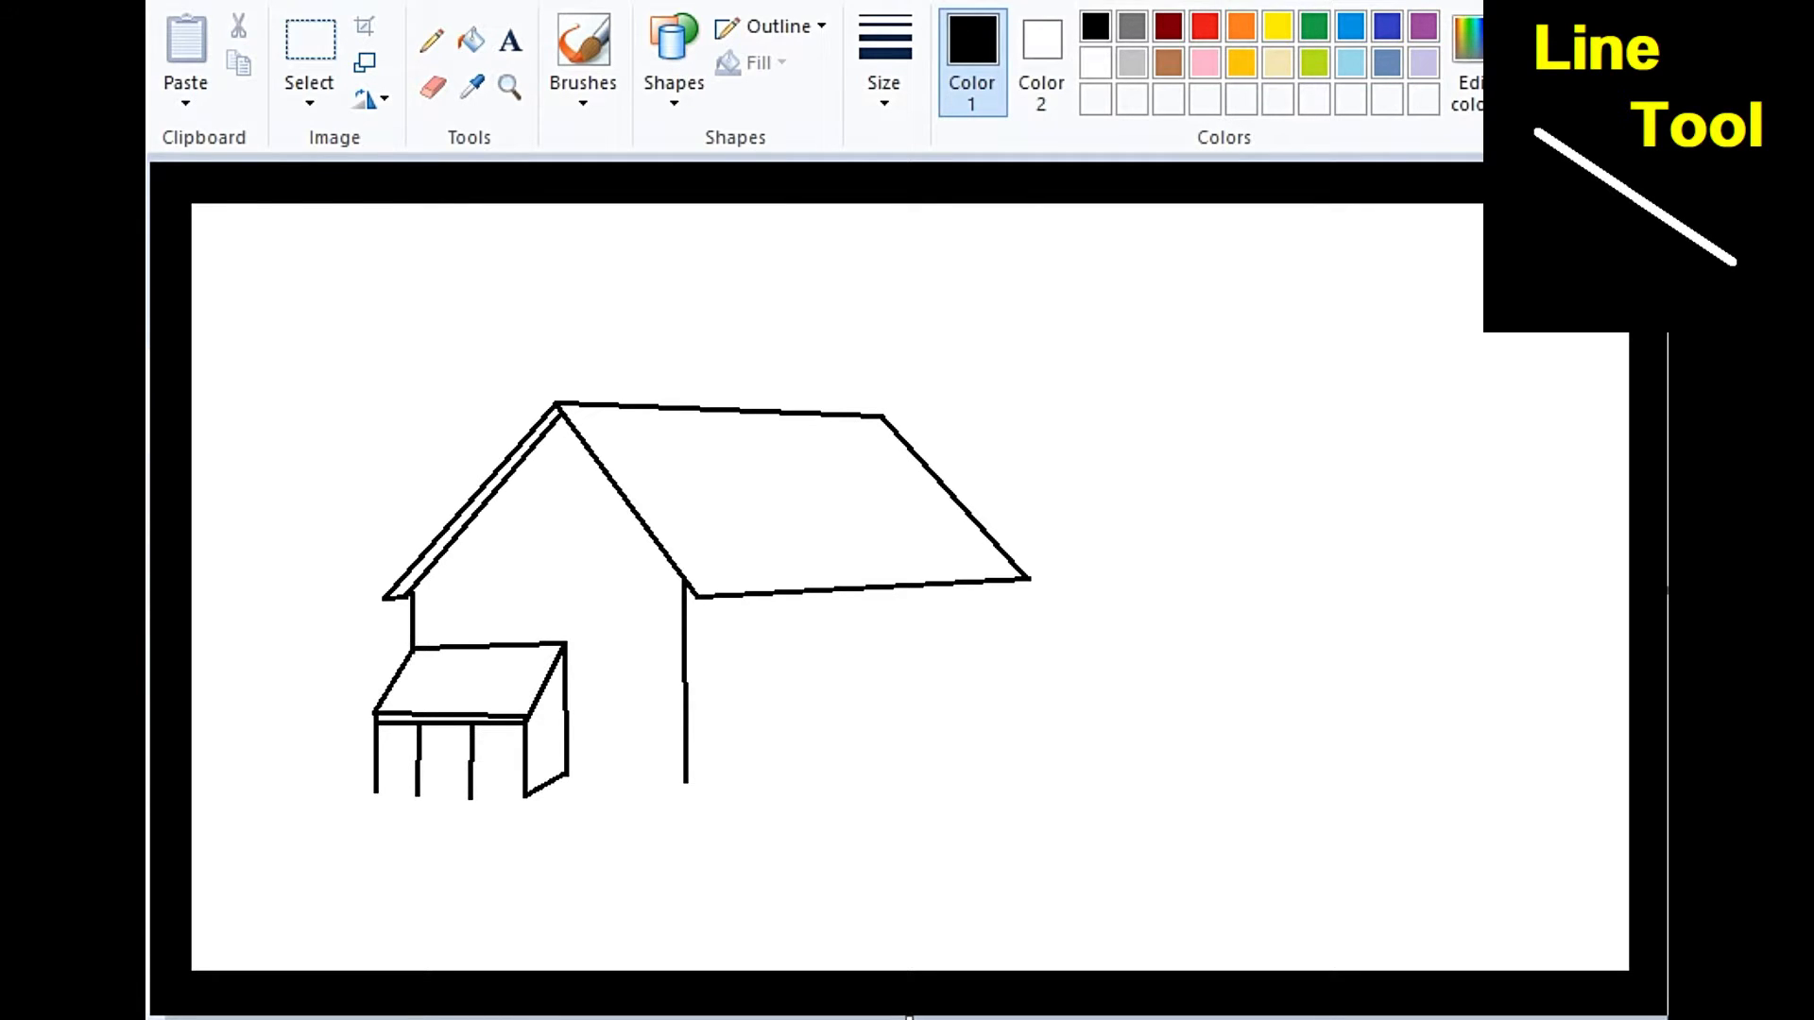
Draw a doorway in the barn's long side wall and a small sloped-roof porch with posts at its far corner.
{"action": "left_click_drag", "start_coordinate": [805, 666], "coordinate": [805, 765]}
{"action": "mouse_move", "coordinate": [806, 667]}
{"action": "left_mouse_down"}
{"action": "mouse_move", "coordinate": [857, 661]}
{"action": "mouse_move", "coordinate": [857, 761]}
{"action": "left_mouse_up"}
{"action": "mouse_move", "coordinate": [1015, 582]}
{"action": "left_mouse_down"}
{"action": "mouse_move", "coordinate": [1011, 655]}
{"action": "mouse_move", "coordinate": [1061, 689]}
{"action": "left_mouse_up"}
{"action": "mouse_move", "coordinate": [1014, 661]}
{"action": "left_mouse_down"}
{"action": "mouse_move", "coordinate": [910, 669]}
{"action": "mouse_move", "coordinate": [970, 715]}
{"action": "mouse_move", "coordinate": [1064, 691]}
{"action": "left_mouse_up"}
{"action": "mouse_move", "coordinate": [919, 679]}
{"action": "left_mouse_down"}
{"action": "mouse_move", "coordinate": [921, 753]}
{"action": "mouse_move", "coordinate": [969, 775]}
{"action": "left_mouse_up"}
{"action": "mouse_move", "coordinate": [1059, 692]}
{"action": "left_mouse_down"}
{"action": "mouse_move", "coordinate": [1057, 758]}
{"action": "mouse_move", "coordinate": [998, 767]}
{"action": "left_mouse_up"}
{"action": "left_click_drag", "start_coordinate": [943, 697], "coordinate": [945, 764]}
Draw a tall silo behind the barn, nudging its outer wall farther right for width and topping it with a pointed roof.
{"action": "mouse_move", "coordinate": [974, 345]}
{"action": "left_mouse_down"}
{"action": "mouse_move", "coordinate": [989, 451]}
{"action": "mouse_move", "coordinate": [974, 520]}
{"action": "left_mouse_up"}
{"action": "left_click_drag", "start_coordinate": [1065, 340], "coordinate": [1069, 725]}
{"action": "key", "text": "Right"}
{"action": "key", "text": "Right"}
{"action": "key", "text": "Right"}
{"action": "key", "text": "Right"}
{"action": "key", "text": "Right"}
{"action": "key", "text": "Right"}
{"action": "key", "text": "Right"}
{"action": "key", "text": "Right"}
{"action": "key", "text": "Right"}
{"action": "key", "text": "Right"}
{"action": "key", "text": "Right"}
{"action": "key", "text": "Right"}
{"action": "key", "text": "Right"}
{"action": "key", "text": "Right"}
{"action": "key", "text": "Right"}
{"action": "key", "text": "Right"}
{"action": "key", "text": "Right"}
{"action": "key", "text": "Right"}
{"action": "key", "text": "Right"}
{"action": "key", "text": "Right"}
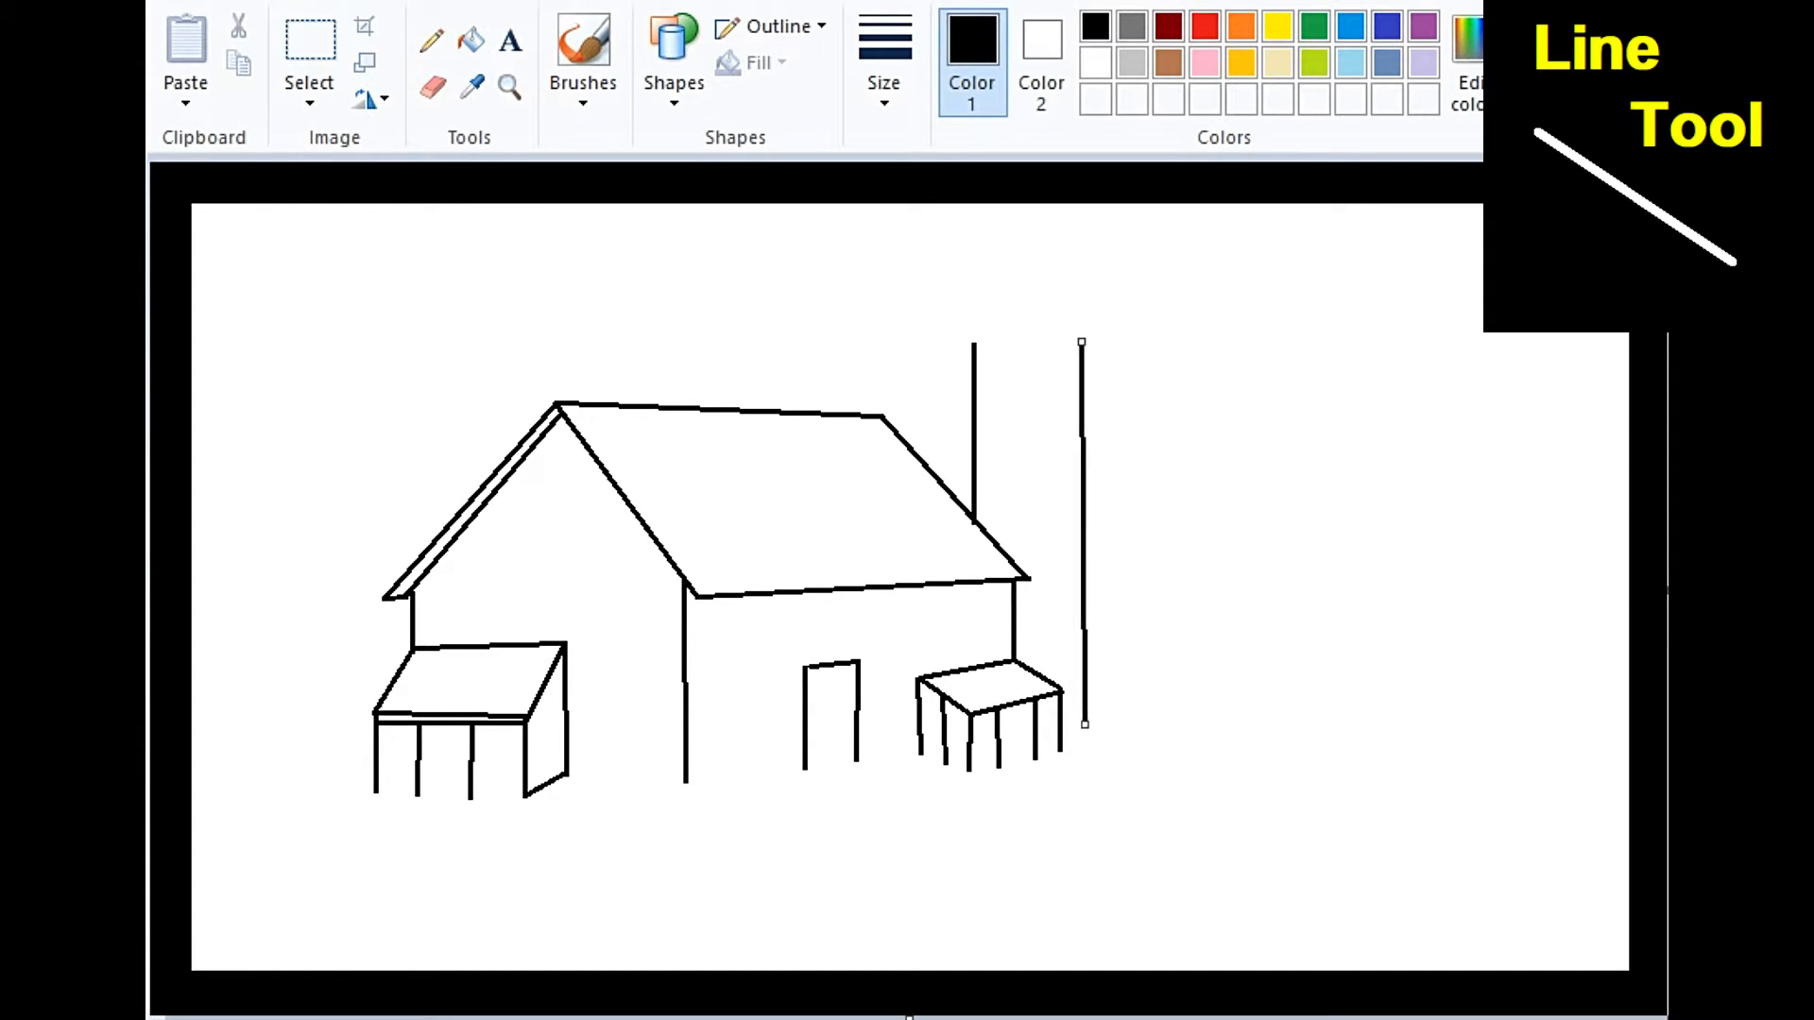
{"action": "key", "text": "Right"}
{"action": "key", "text": "Right"}
{"action": "key", "text": "Right"}
{"action": "key", "text": "Right"}
{"action": "mouse_move", "coordinate": [961, 354]}
{"action": "left_mouse_down"}
{"action": "mouse_move", "coordinate": [1030, 262]}
{"action": "mouse_move", "coordinate": [1113, 348]}
{"action": "left_mouse_up"}
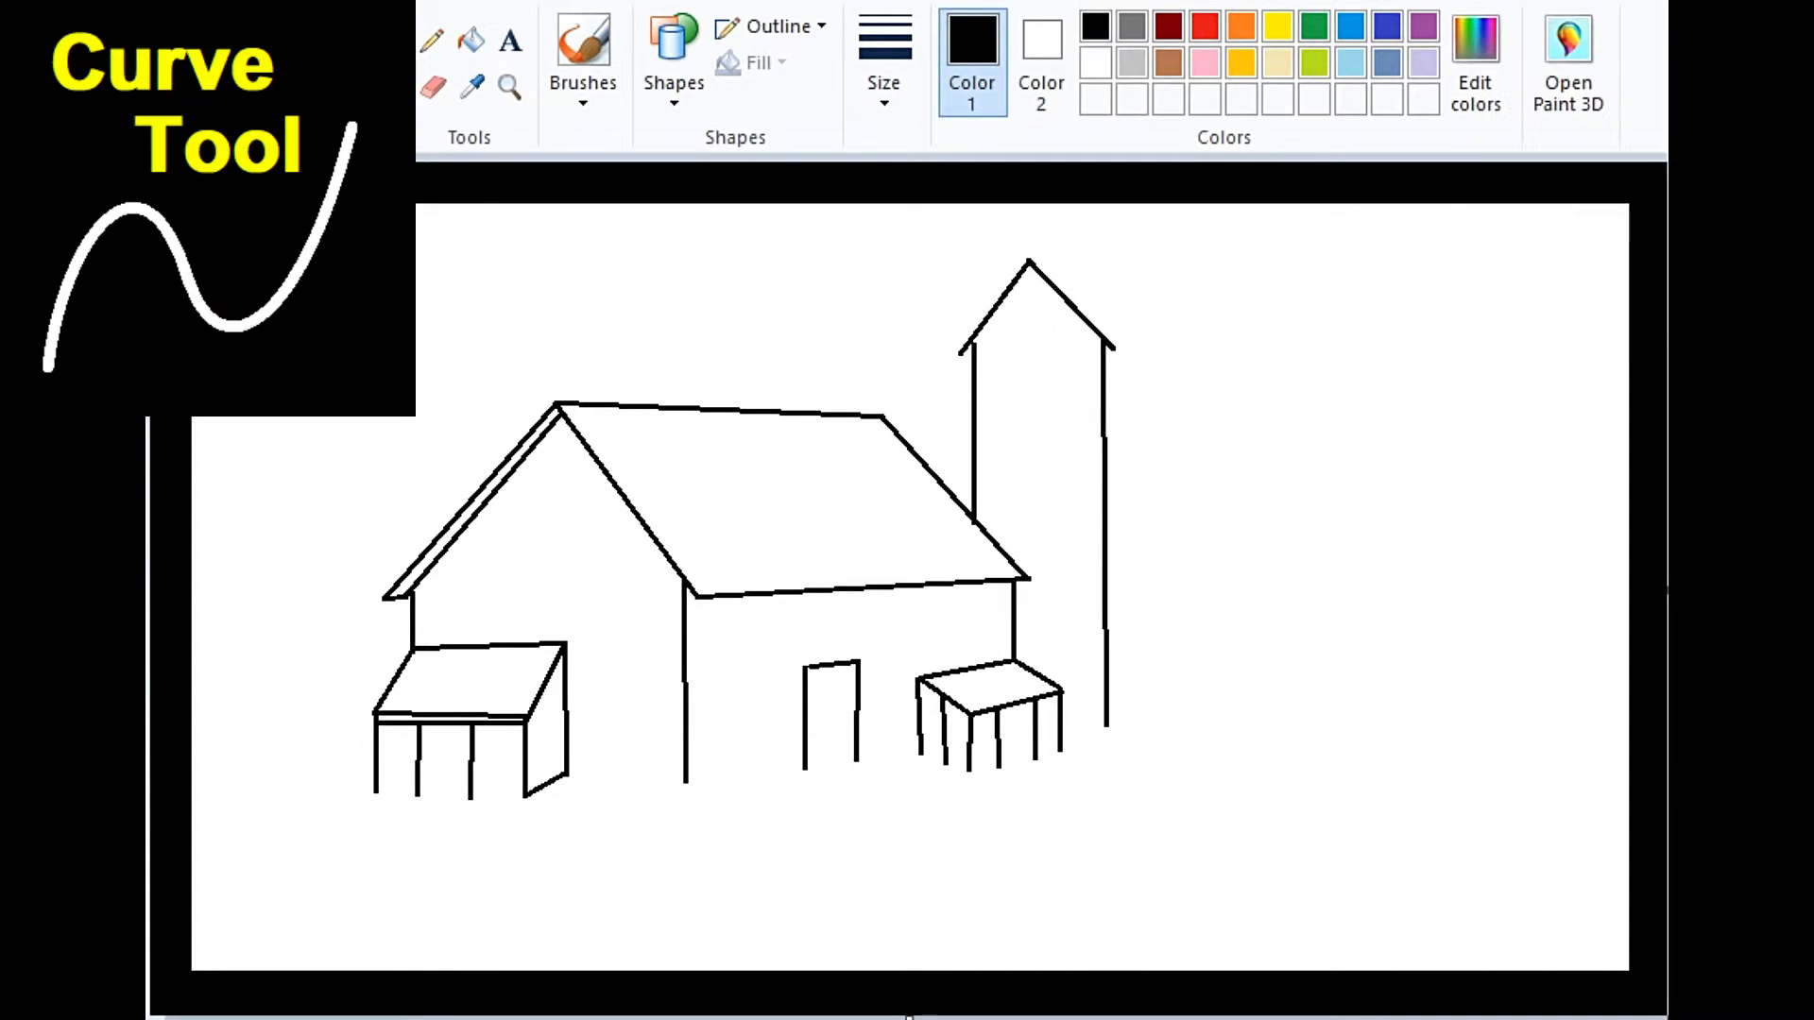
Add arched horizontal bands across the silo with the Curve tool and draw a small doorway at its base with lines.
{"action": "mouse_move", "coordinate": [961, 353]}
{"action": "left_mouse_down"}
{"action": "mouse_move", "coordinate": [1114, 348]}
{"action": "mouse_move", "coordinate": [1040, 336]}
{"action": "mouse_move", "coordinate": [1102, 379]}
{"action": "mouse_move", "coordinate": [1021, 372]}
{"action": "mouse_move", "coordinate": [1062, 371]}
{"action": "left_mouse_up"}
{"action": "mouse_move", "coordinate": [977, 441]}
{"action": "left_mouse_down"}
{"action": "mouse_move", "coordinate": [1103, 438]}
{"action": "mouse_move", "coordinate": [1010, 431]}
{"action": "mouse_move", "coordinate": [1069, 429]}
{"action": "left_mouse_up"}
{"action": "mouse_move", "coordinate": [1017, 596]}
{"action": "left_mouse_down"}
{"action": "mouse_move", "coordinate": [1104, 594]}
{"action": "mouse_move", "coordinate": [1039, 588]}
{"action": "left_mouse_up"}
{"action": "left_click_drag", "start_coordinate": [1063, 592], "coordinate": [1063, 587]}
{"action": "mouse_move", "coordinate": [1027, 642]}
{"action": "left_mouse_down"}
{"action": "mouse_move", "coordinate": [1027, 670]}
{"action": "mouse_move", "coordinate": [1074, 639]}
{"action": "mouse_move", "coordinate": [1074, 727]}
{"action": "left_mouse_up"}
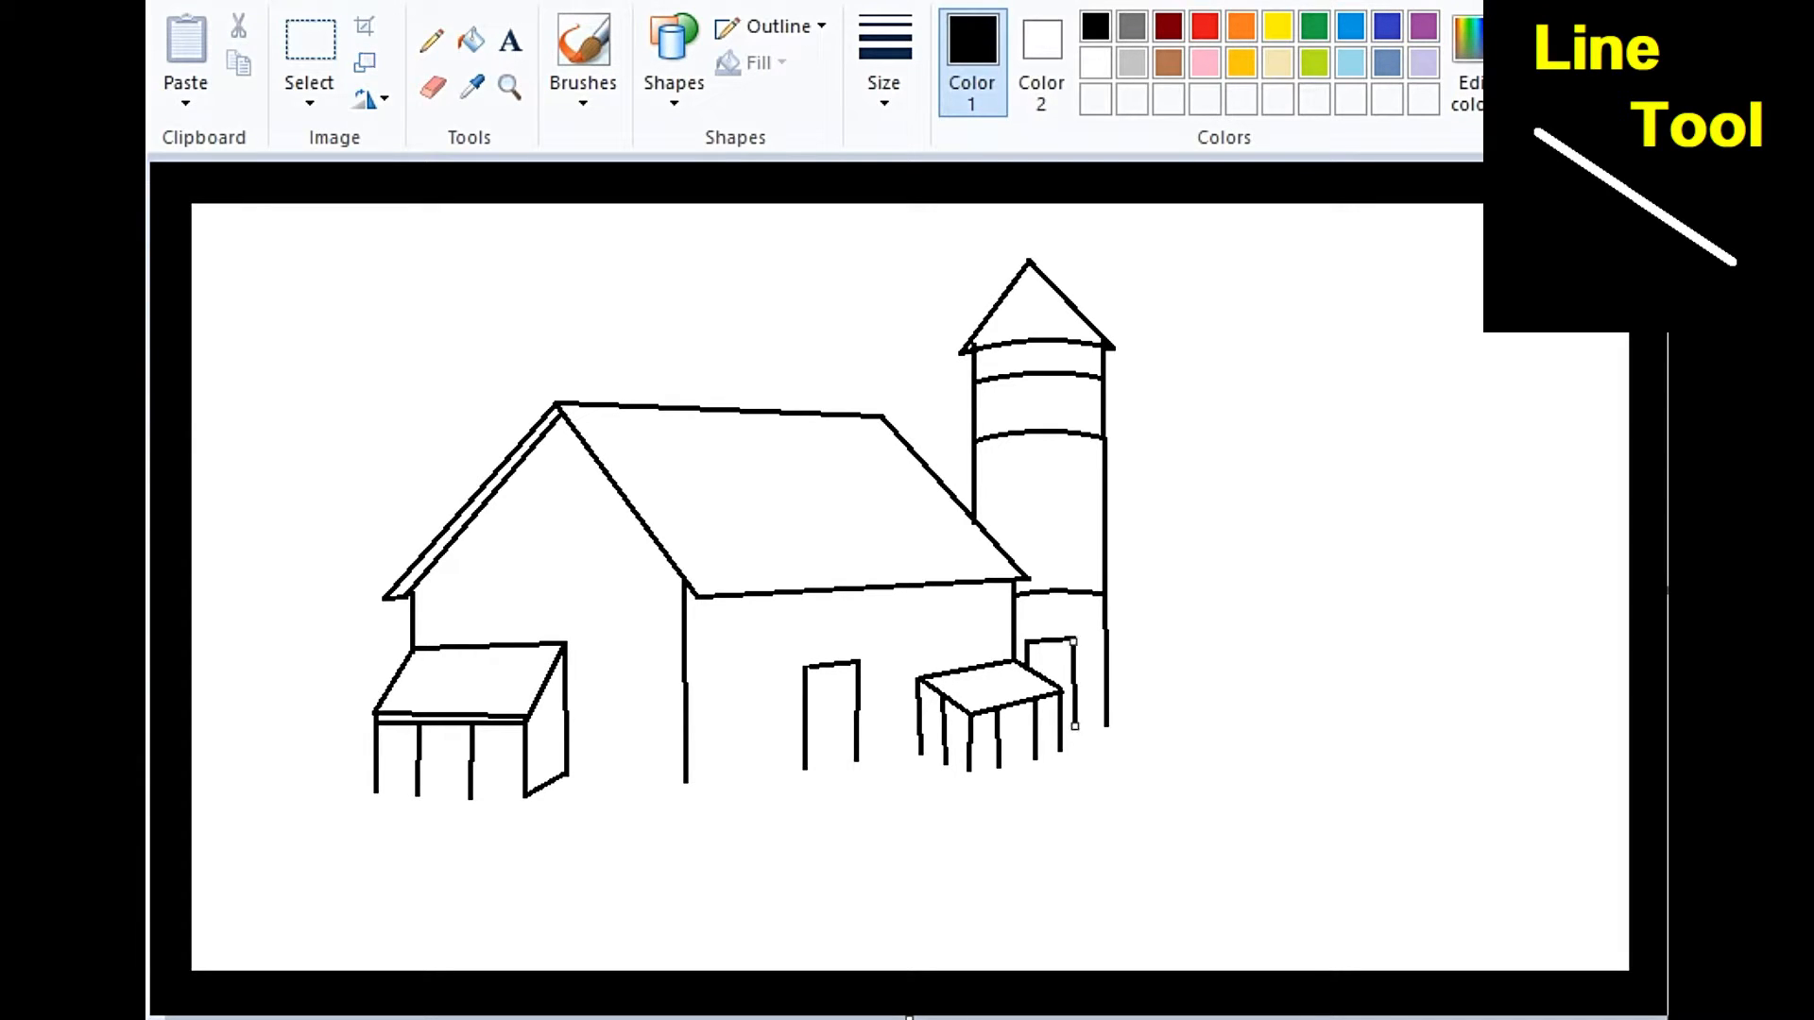
Draw a low flat-roofed shed with vertical posts beside the silo and a thick, slightly leaning utility pole beyond it.
{"action": "mouse_move", "coordinate": [1107, 565]}
{"action": "left_mouse_down"}
{"action": "mouse_move", "coordinate": [1315, 562]}
{"action": "mouse_move", "coordinate": [1107, 583]}
{"action": "left_mouse_up"}
{"action": "left_click_drag", "start_coordinate": [1298, 577], "coordinate": [1297, 673]}
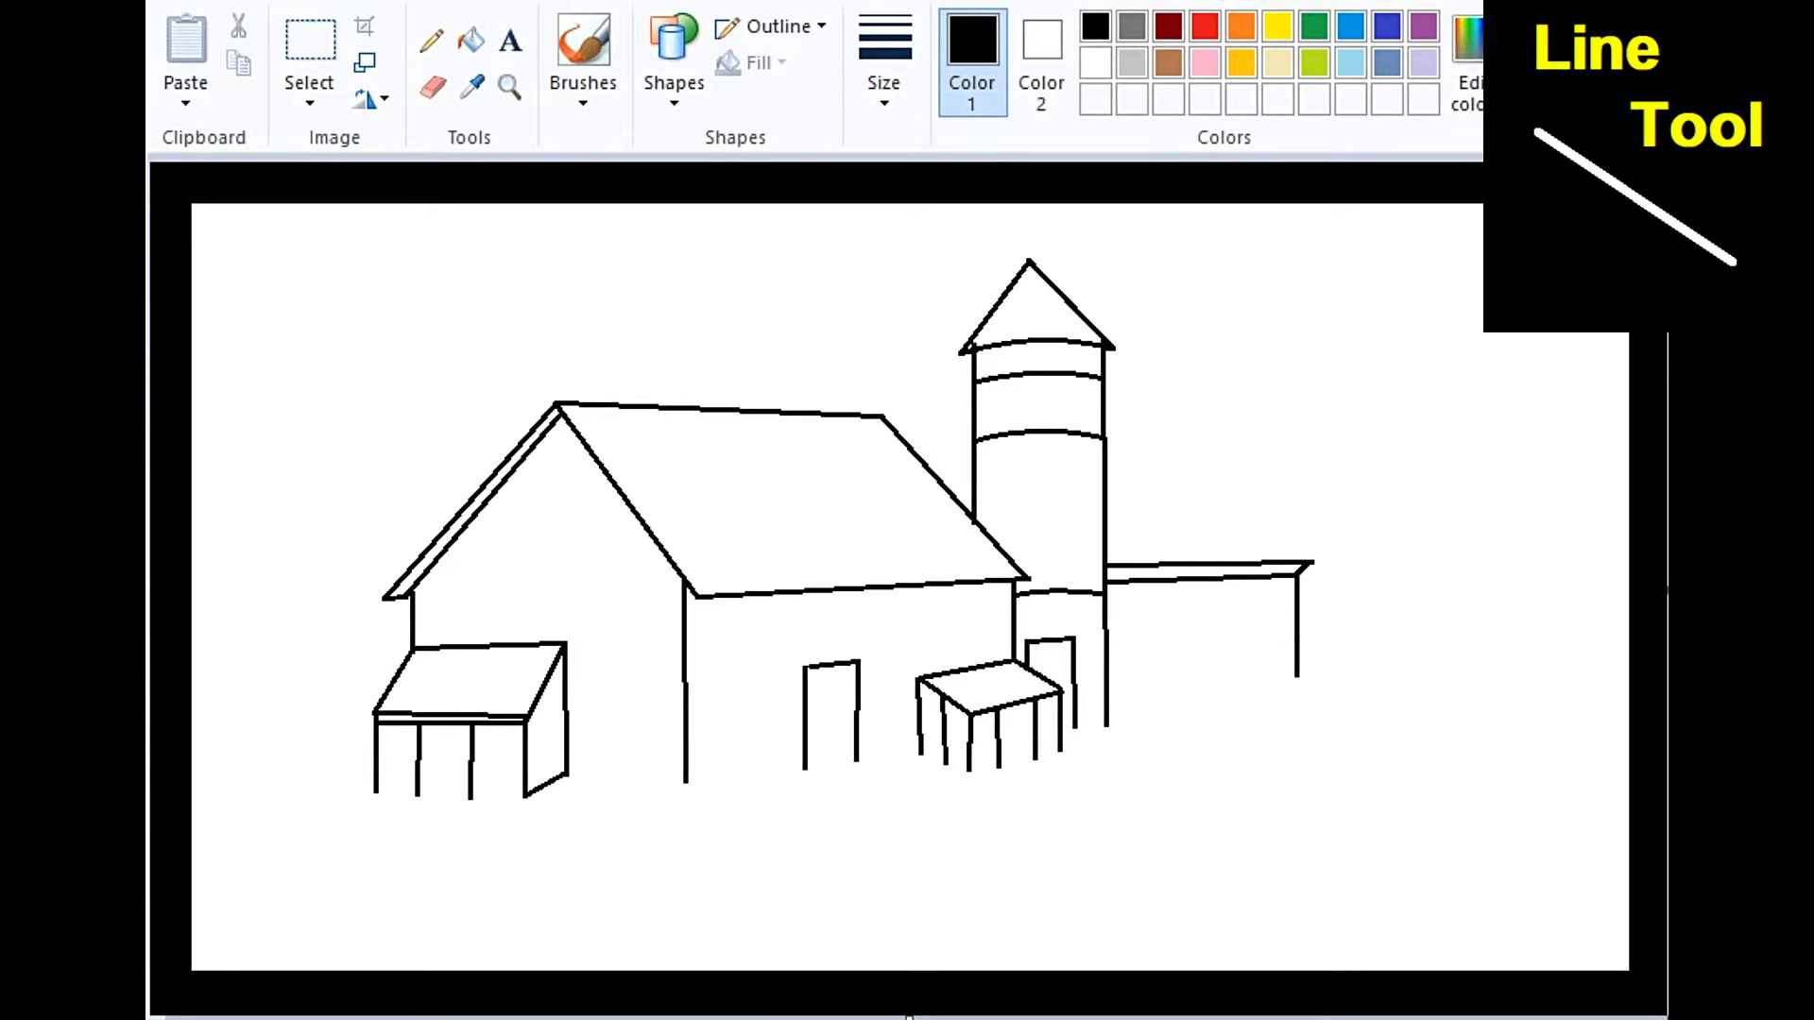
{"action": "left_click_drag", "start_coordinate": [1399, 324], "coordinate": [1358, 715]}
{"action": "left_click_drag", "start_coordinate": [1248, 578], "coordinate": [1248, 704]}
{"action": "left_click_drag", "start_coordinate": [1182, 581], "coordinate": [1182, 715]}
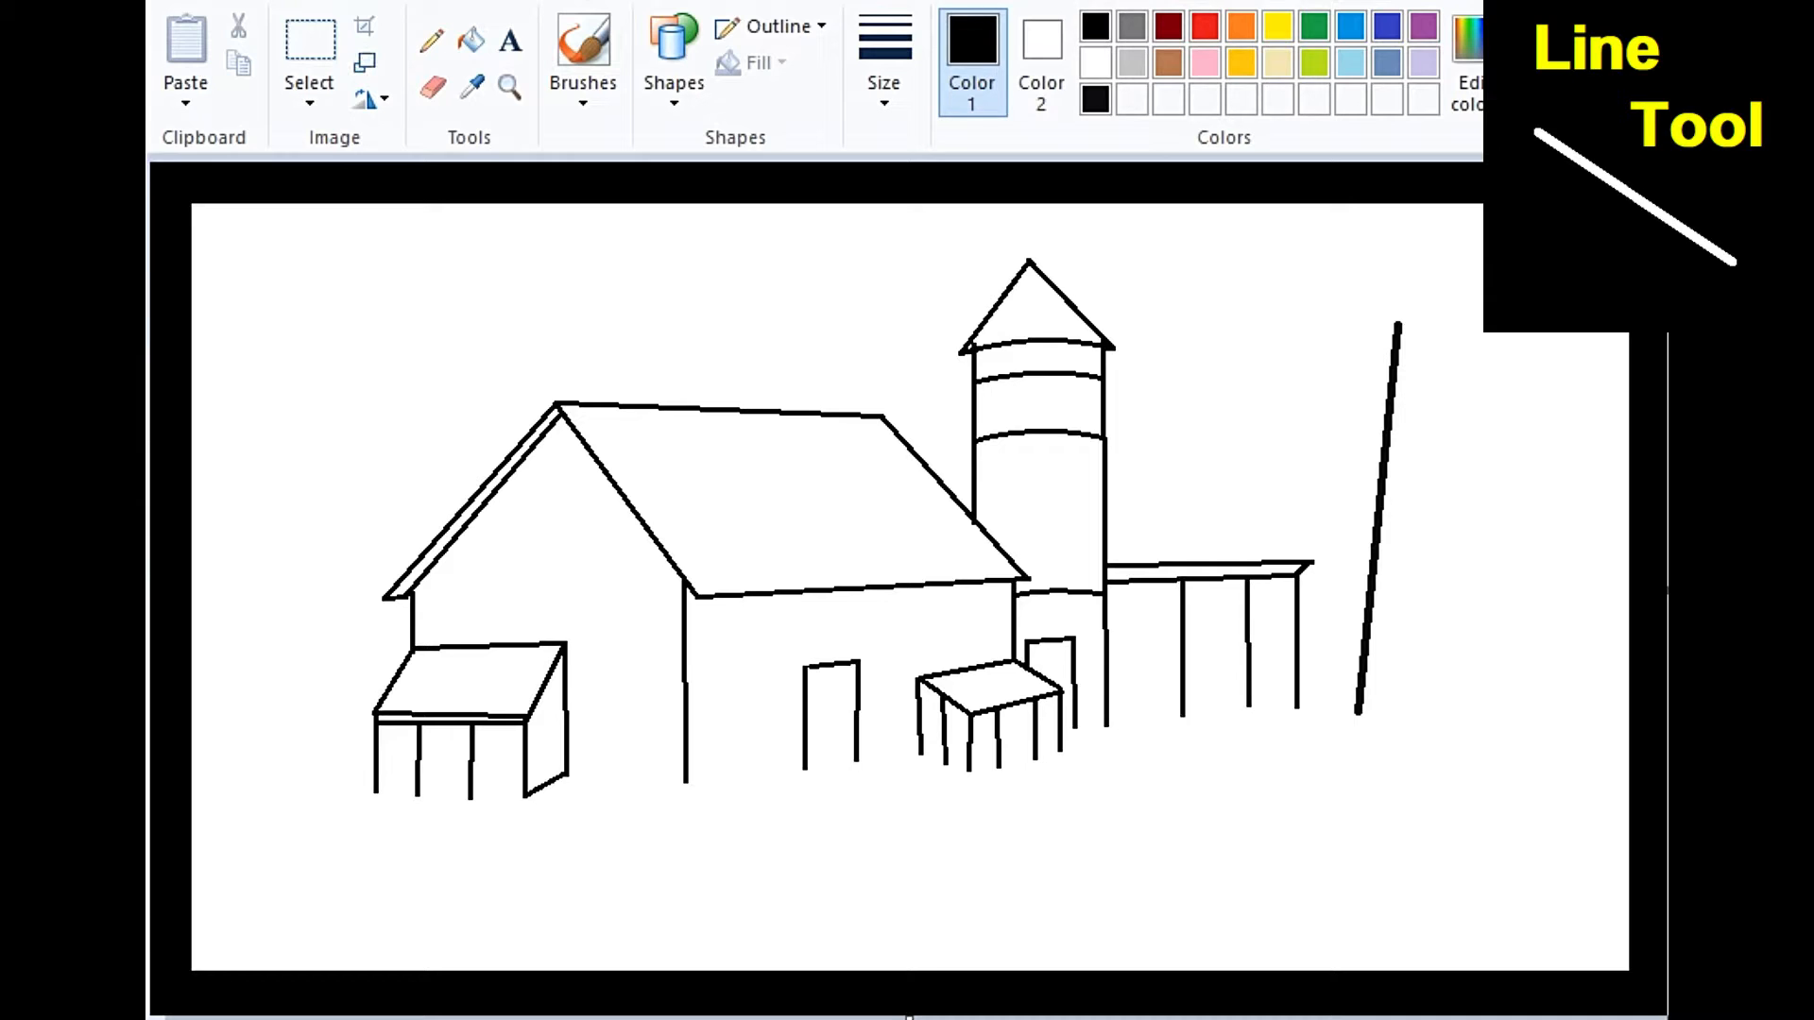
{"action": "left_click_drag", "start_coordinate": [1173, 583], "coordinate": [1173, 714]}
Divide the barn roof into staggered panels with straight lines and add a centre line to the silo's pointed roof.
{"action": "left_click_drag", "start_coordinate": [597, 457], "coordinate": [915, 462]}
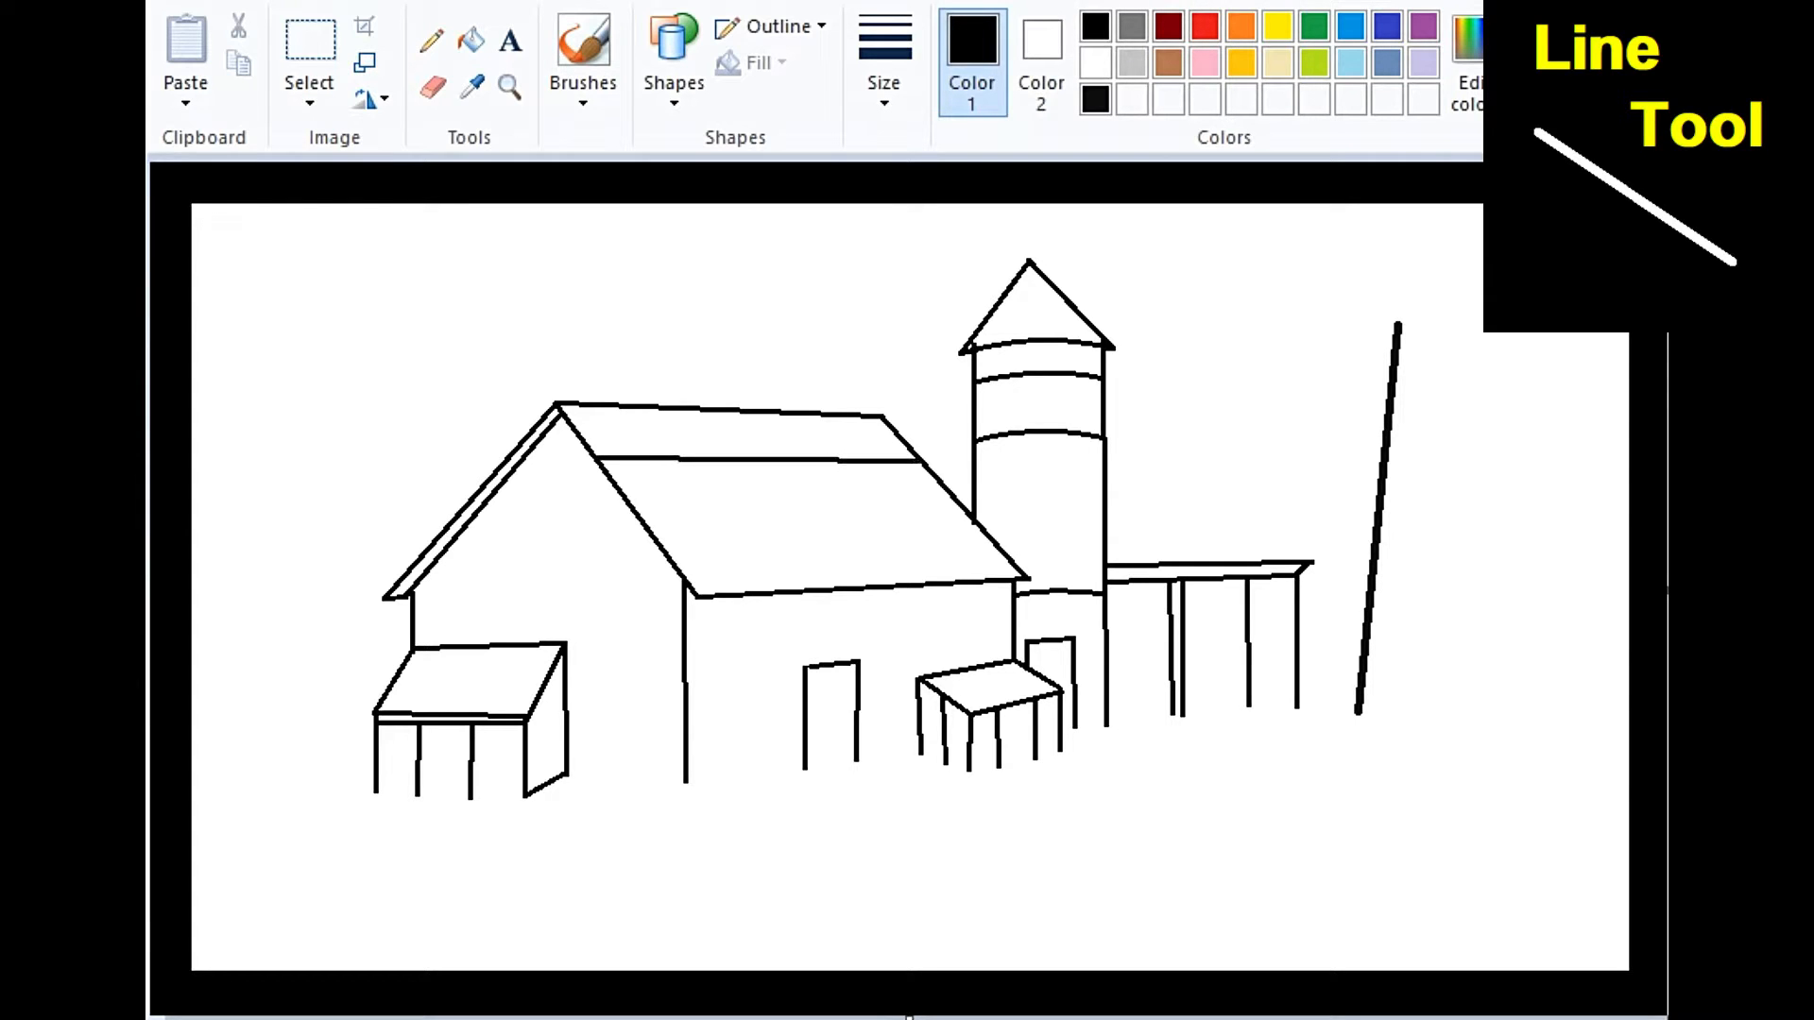
{"action": "left_click_drag", "start_coordinate": [655, 536], "coordinate": [973, 520]}
{"action": "left_click_drag", "start_coordinate": [784, 531], "coordinate": [829, 587]}
{"action": "left_click_drag", "start_coordinate": [927, 522], "coordinate": [975, 578]}
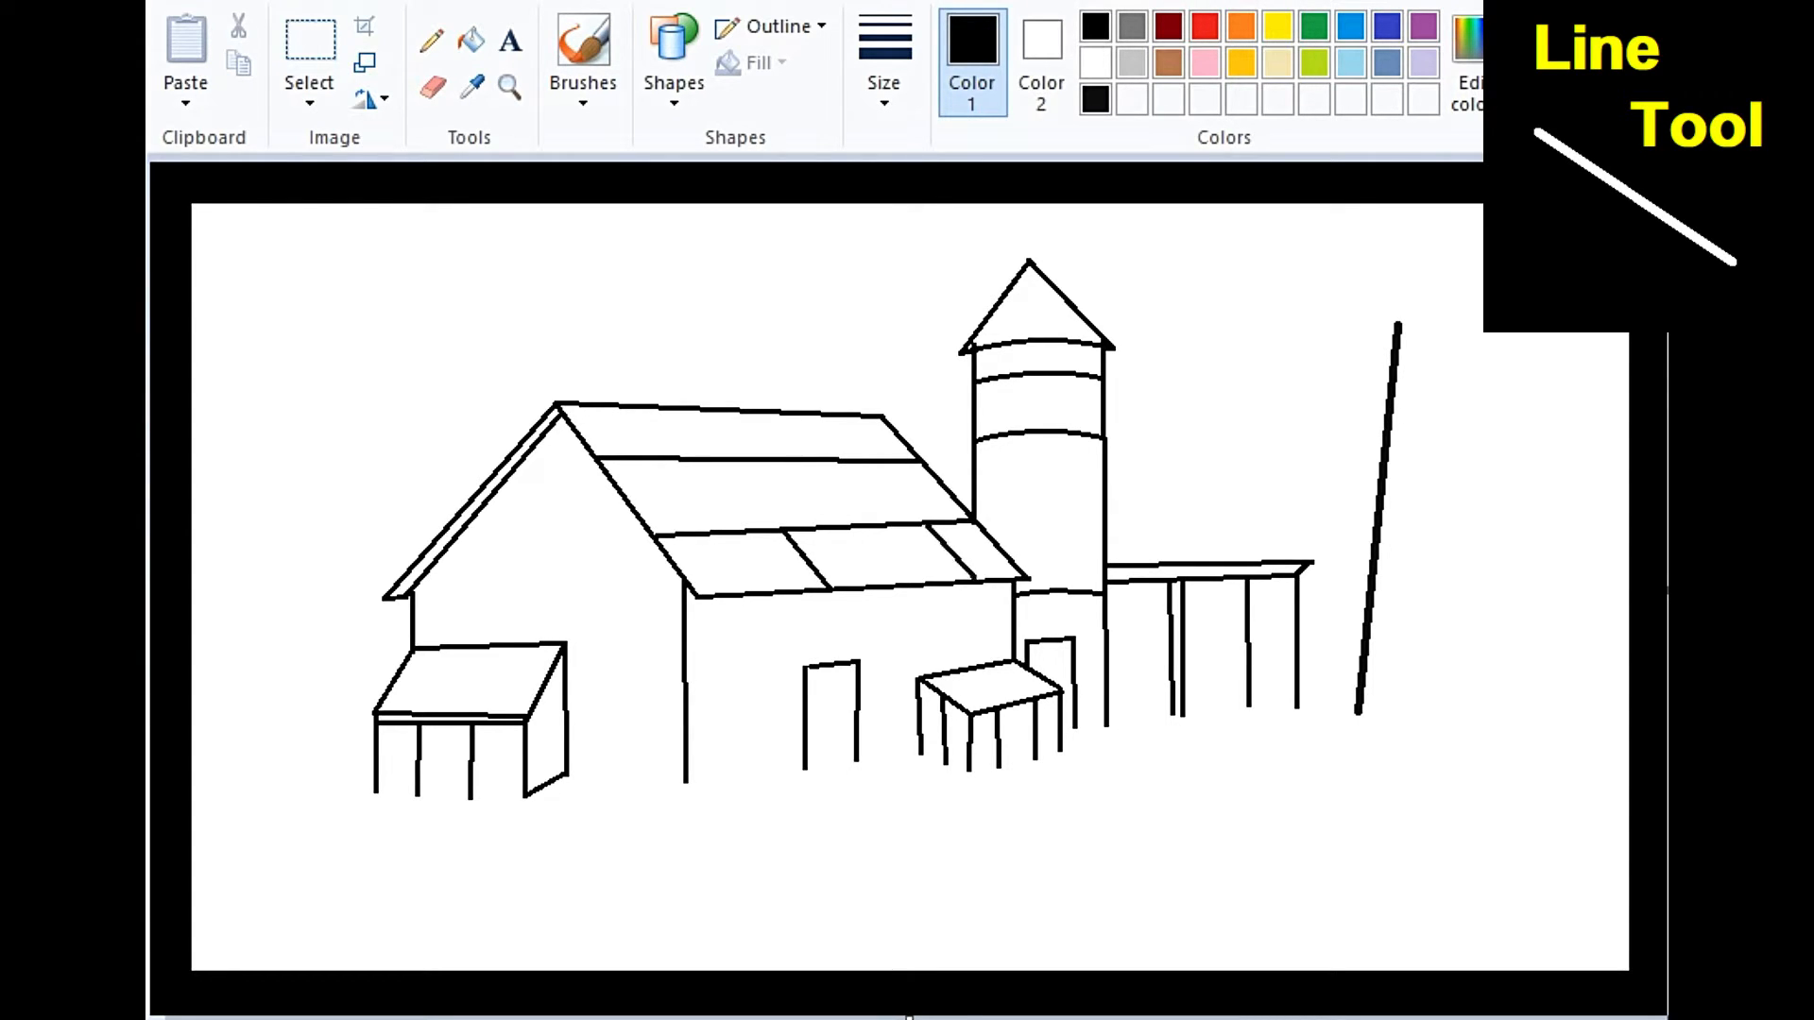
{"action": "left_click_drag", "start_coordinate": [784, 462], "coordinate": [827, 525]}
{"action": "left_click_drag", "start_coordinate": [650, 406], "coordinate": [682, 459]}
{"action": "left_click_drag", "start_coordinate": [797, 414], "coordinate": [836, 459]}
{"action": "left_click_drag", "start_coordinate": [1028, 265], "coordinate": [1028, 342]}
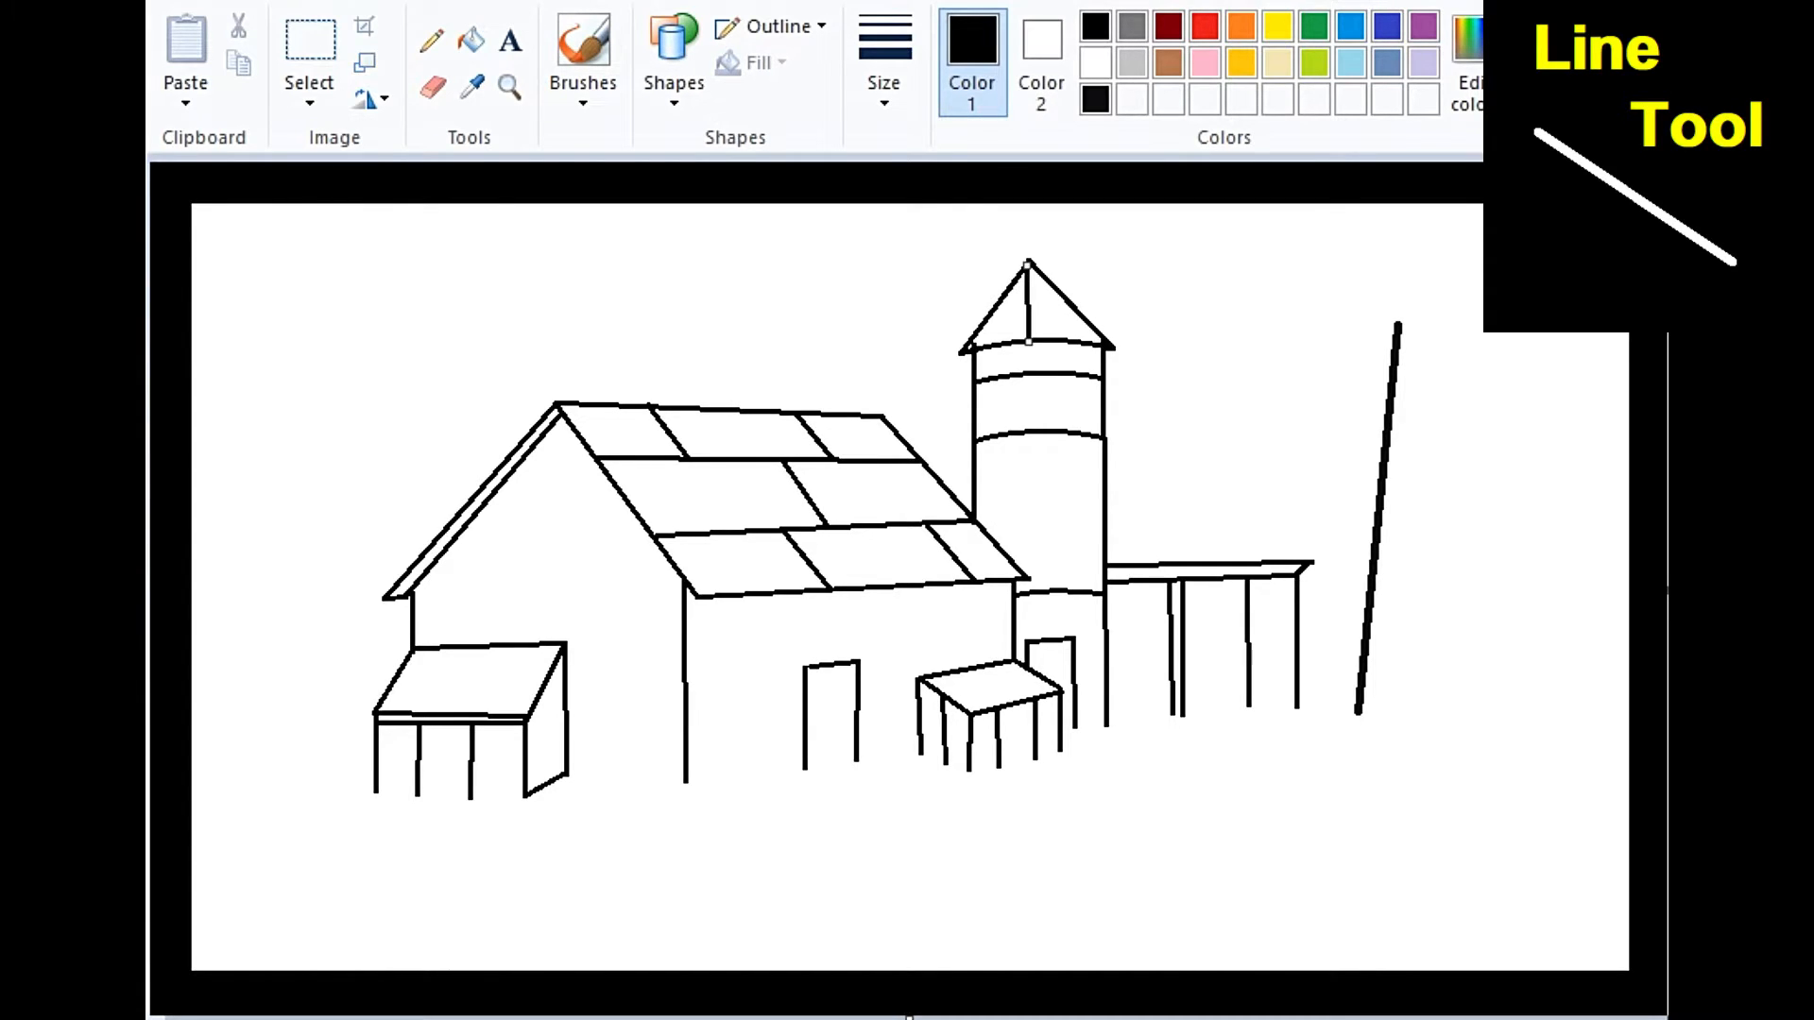
Sketch an uneven ground line along the buildings' bases and a slatted fence behind the utility pole with the Pencil.
{"action": "mouse_move", "coordinate": [194, 830]}
{"action": "left_mouse_down"}
{"action": "mouse_move", "coordinate": [413, 786]}
{"action": "mouse_move", "coordinate": [656, 823]}
{"action": "mouse_move", "coordinate": [578, 775]}
{"action": "mouse_move", "coordinate": [781, 771]}
{"action": "left_mouse_up"}
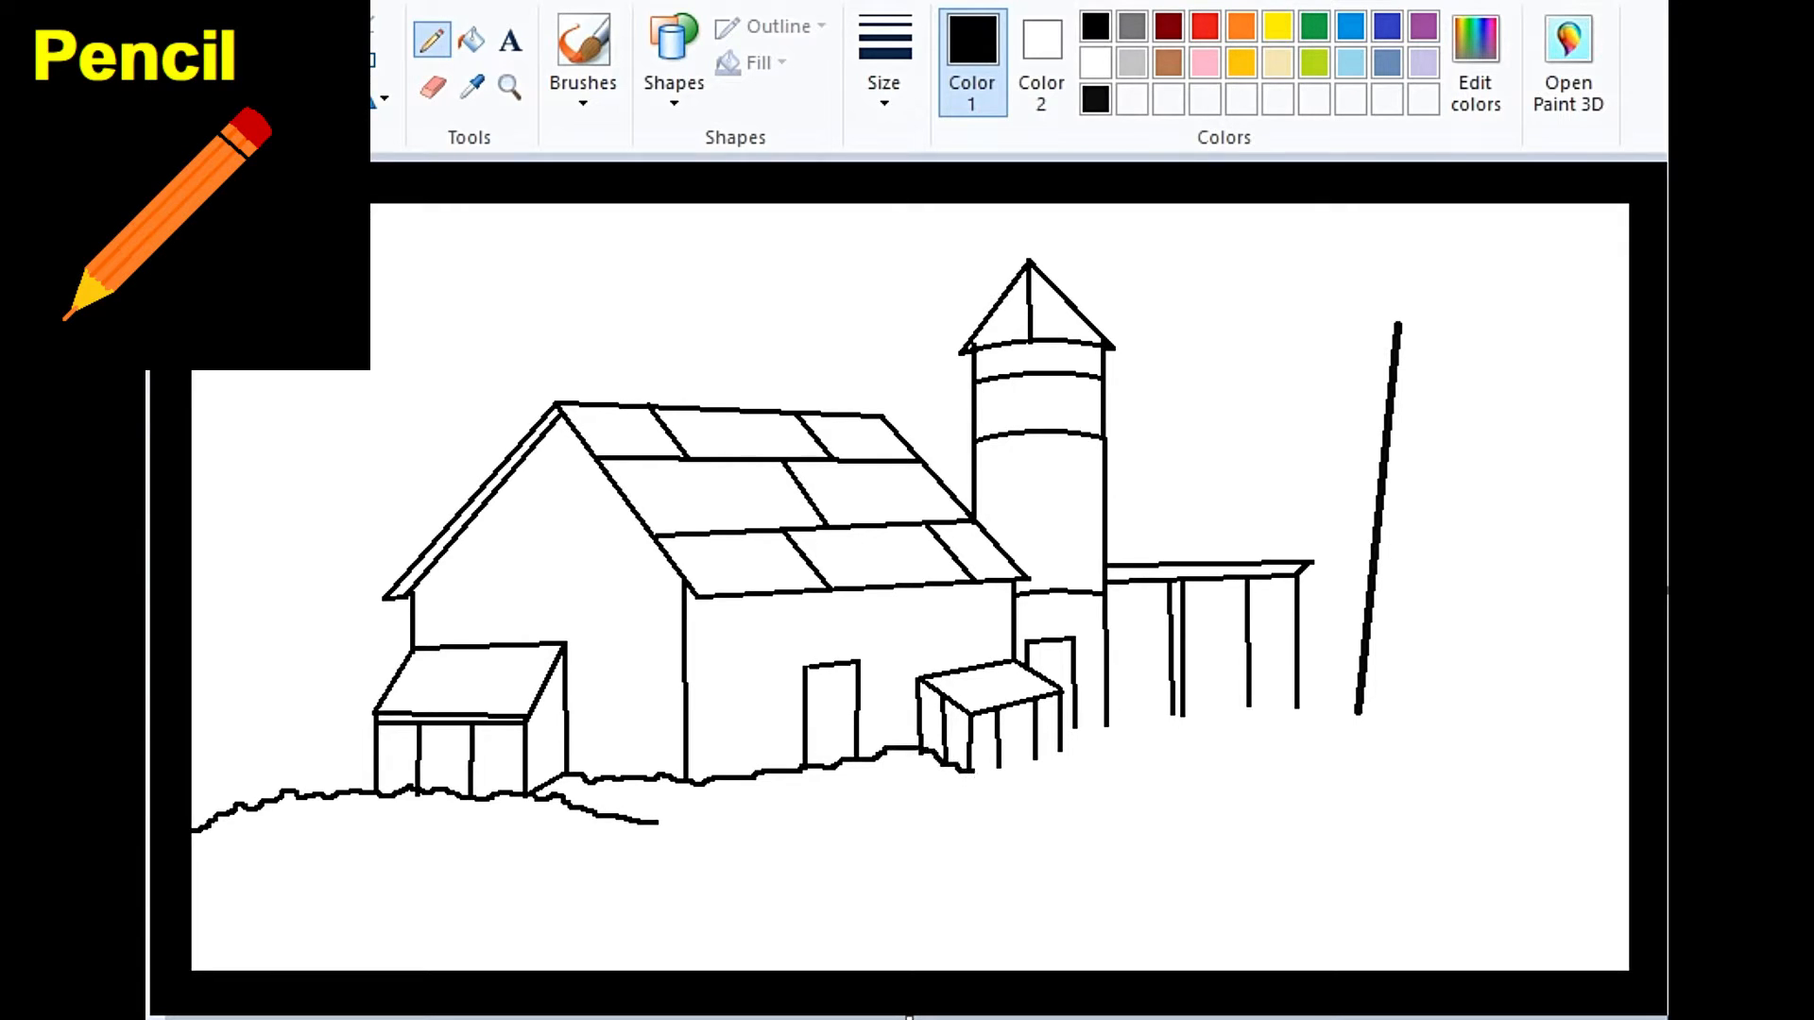
{"action": "mouse_move", "coordinate": [1035, 761]}
{"action": "left_mouse_down"}
{"action": "mouse_move", "coordinate": [1194, 710]}
{"action": "mouse_move", "coordinate": [1493, 710]}
{"action": "left_mouse_up"}
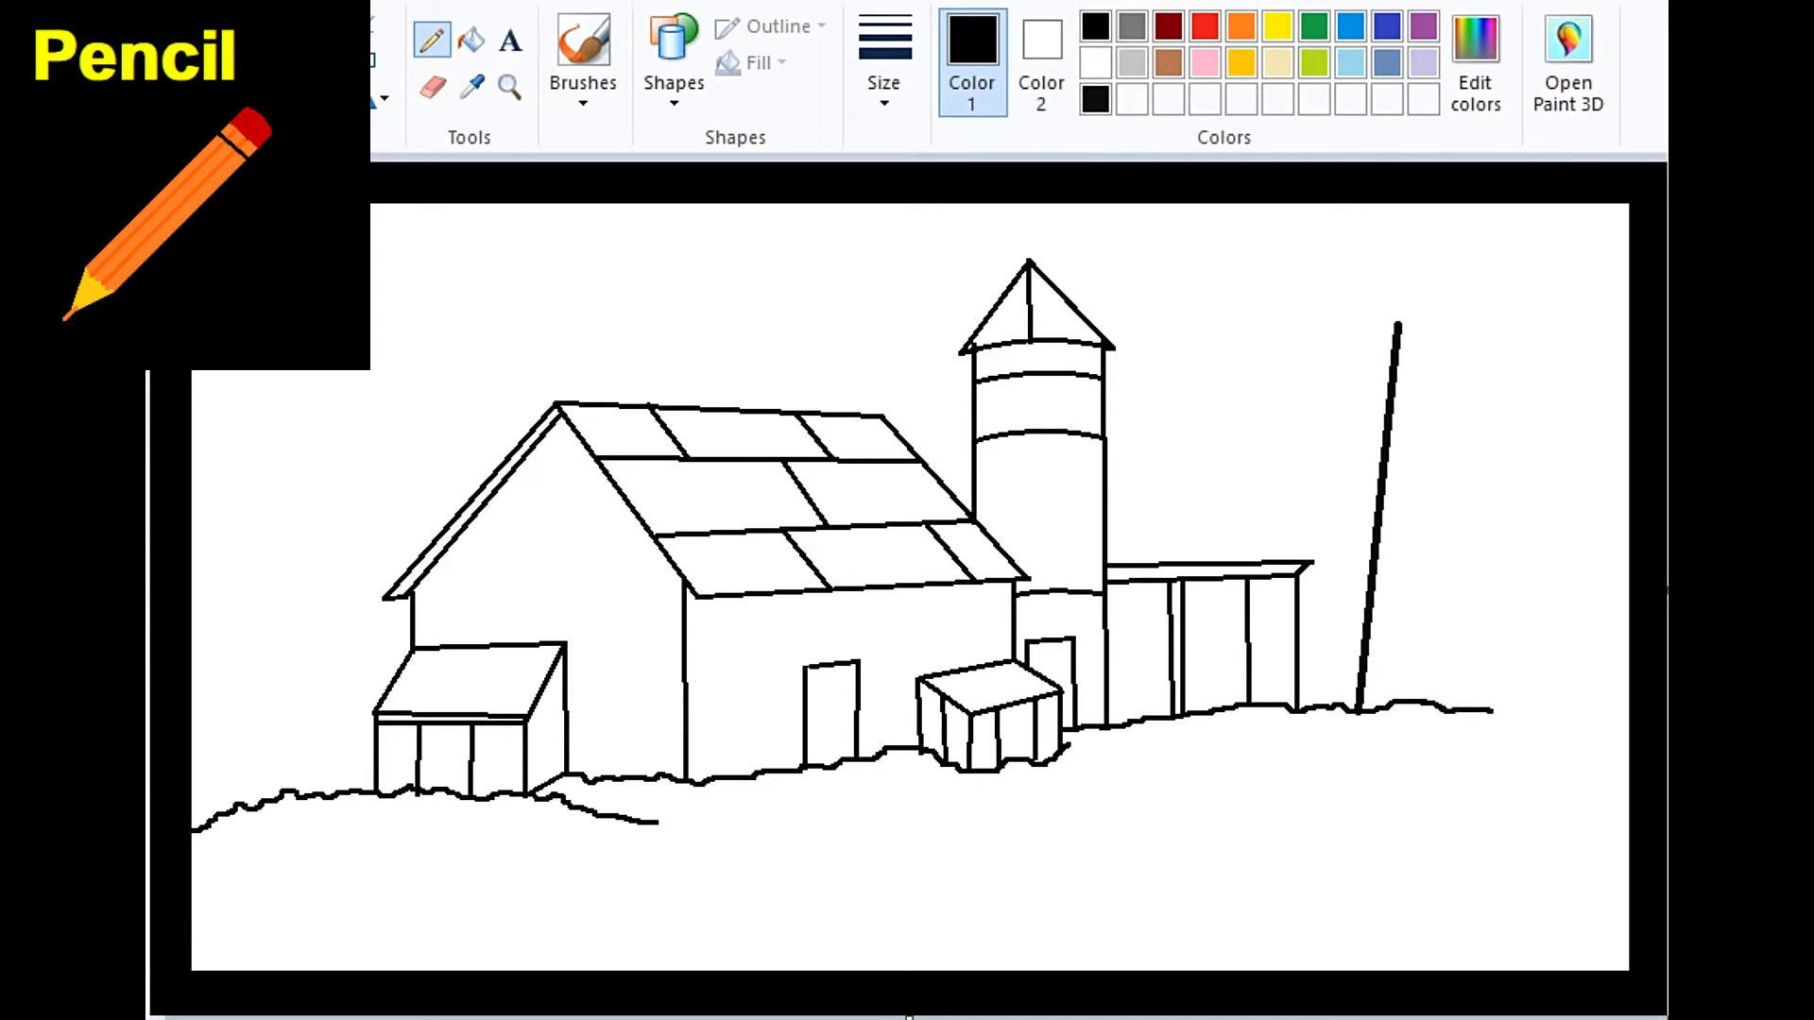
{"action": "left_click_drag", "start_coordinate": [1298, 678], "coordinate": [1625, 663]}
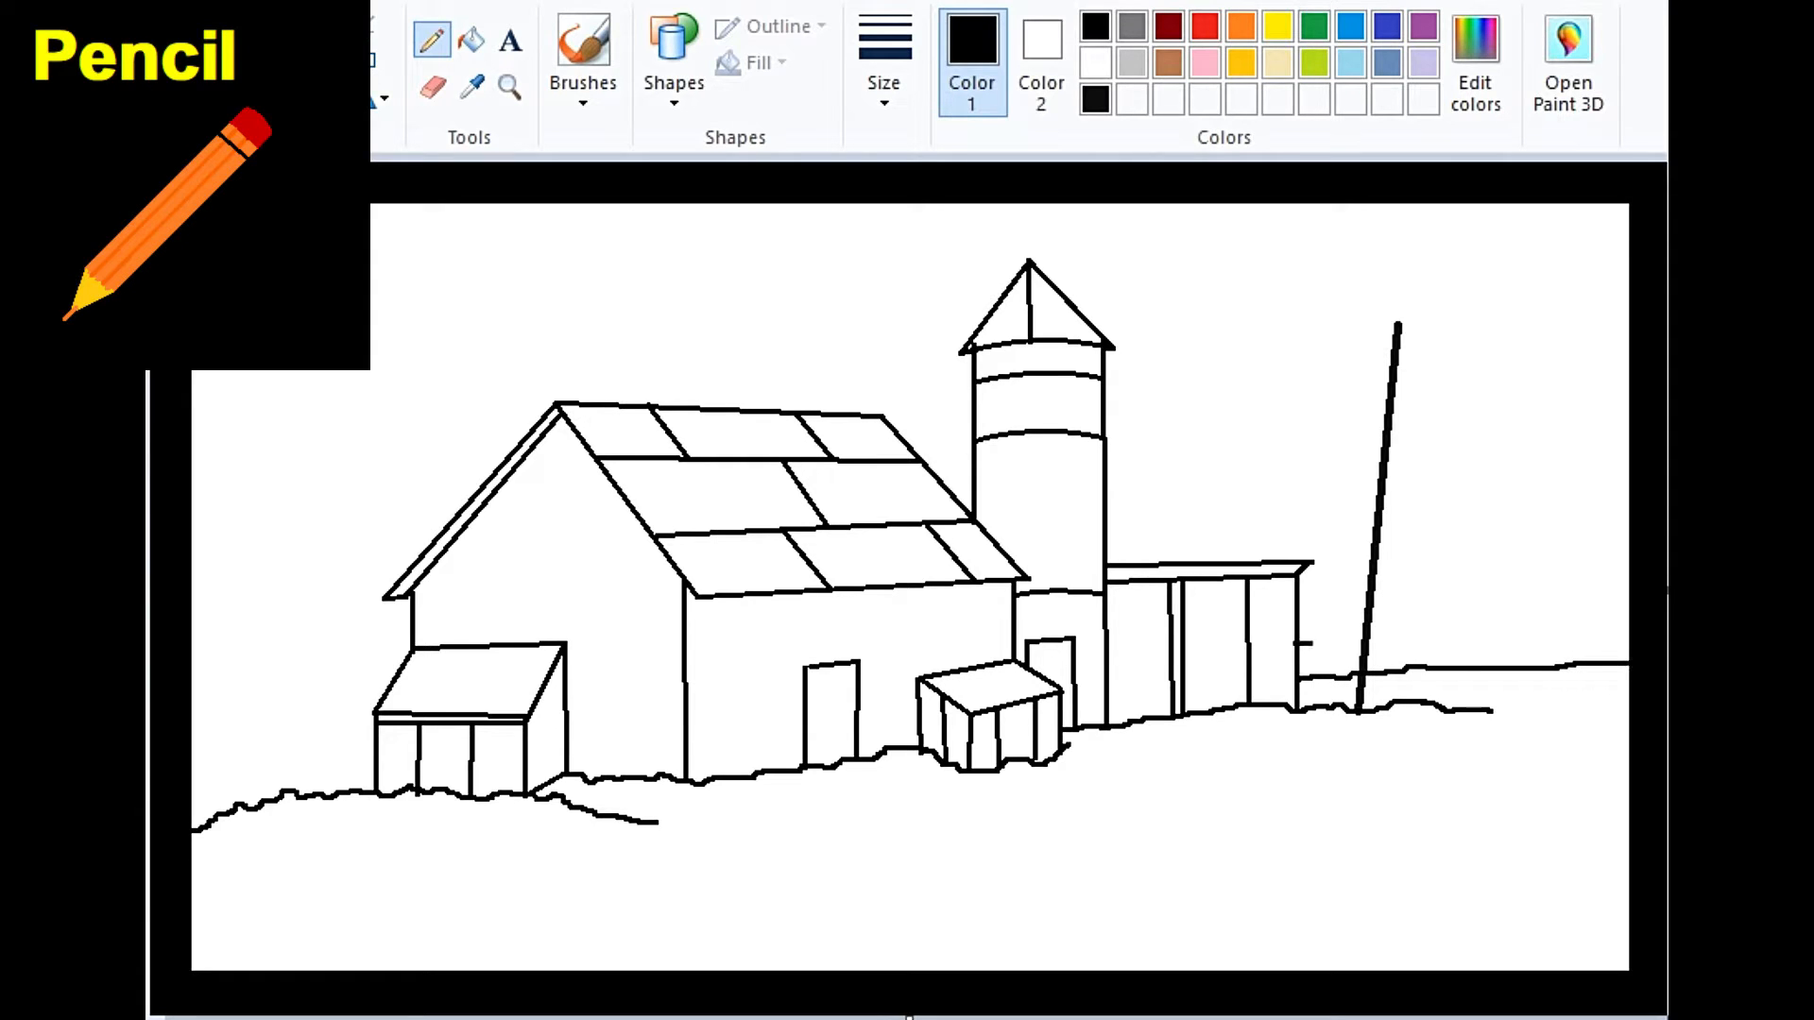
{"action": "left_click_drag", "start_coordinate": [1310, 643], "coordinate": [1627, 624]}
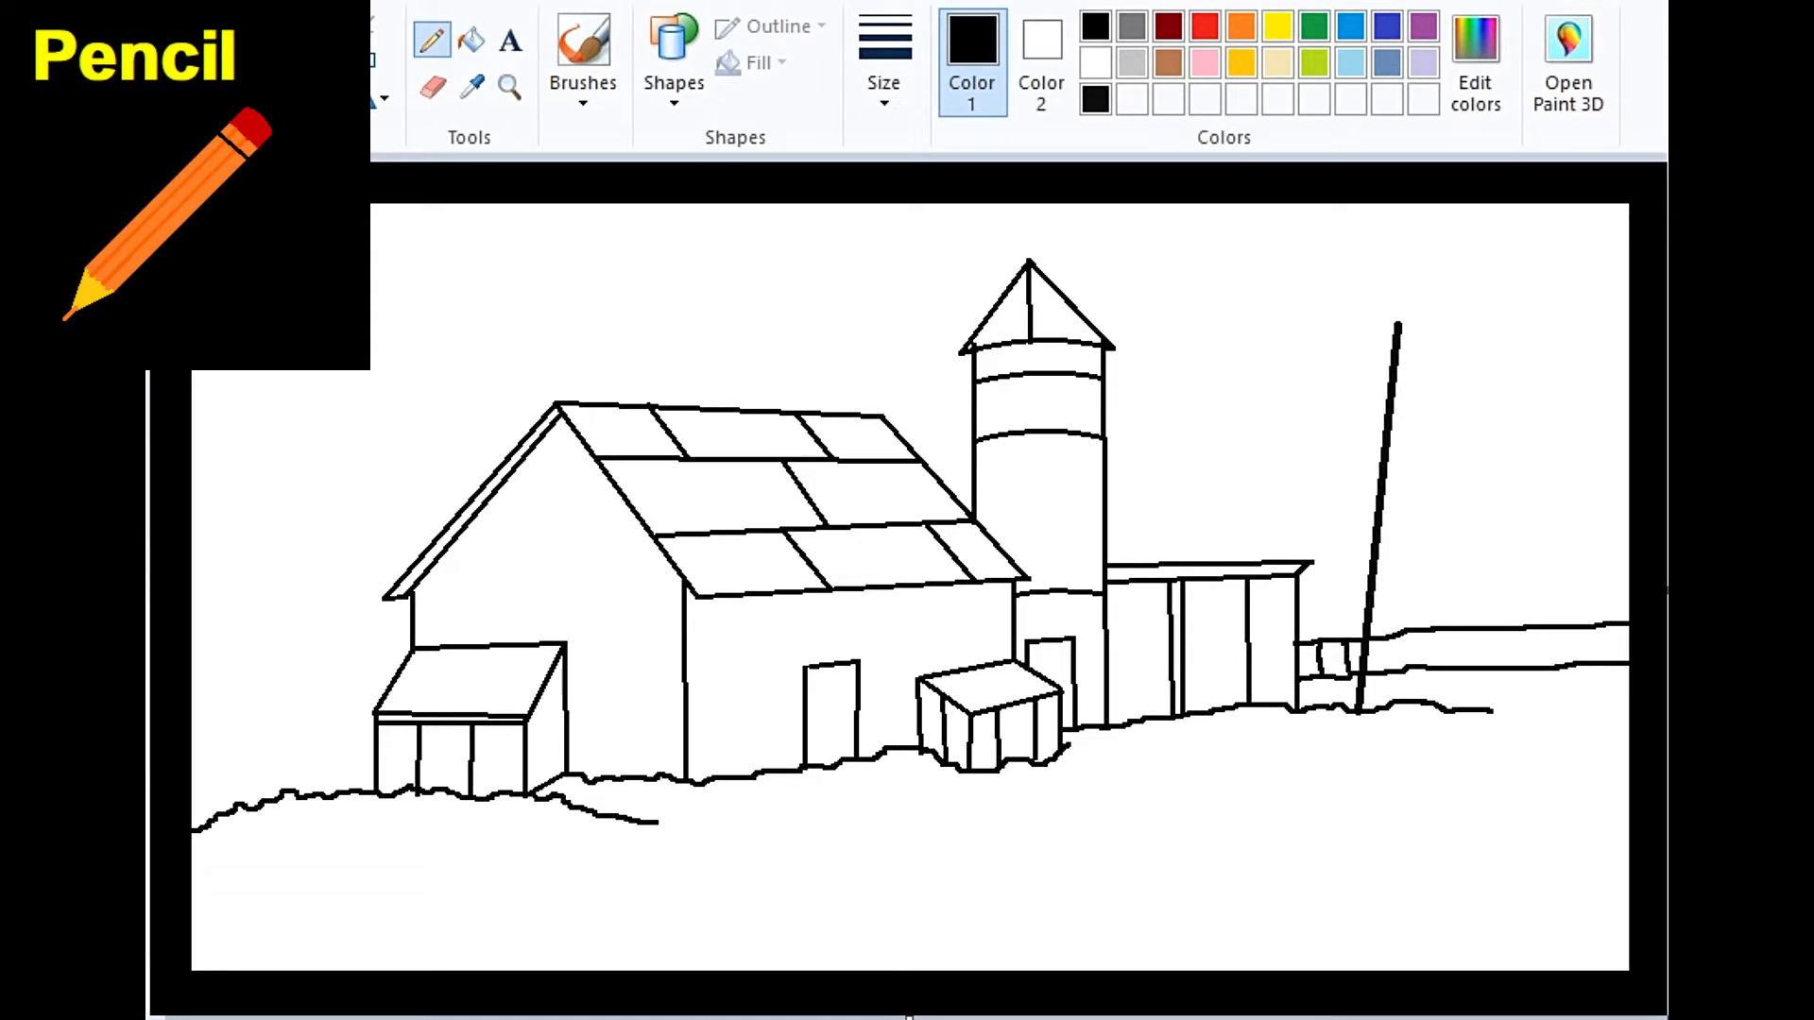
{"action": "mouse_move", "coordinate": [1452, 630]}
{"action": "left_mouse_down"}
{"action": "mouse_move", "coordinate": [1452, 667]}
{"action": "mouse_move", "coordinate": [1516, 665]}
{"action": "left_mouse_up"}
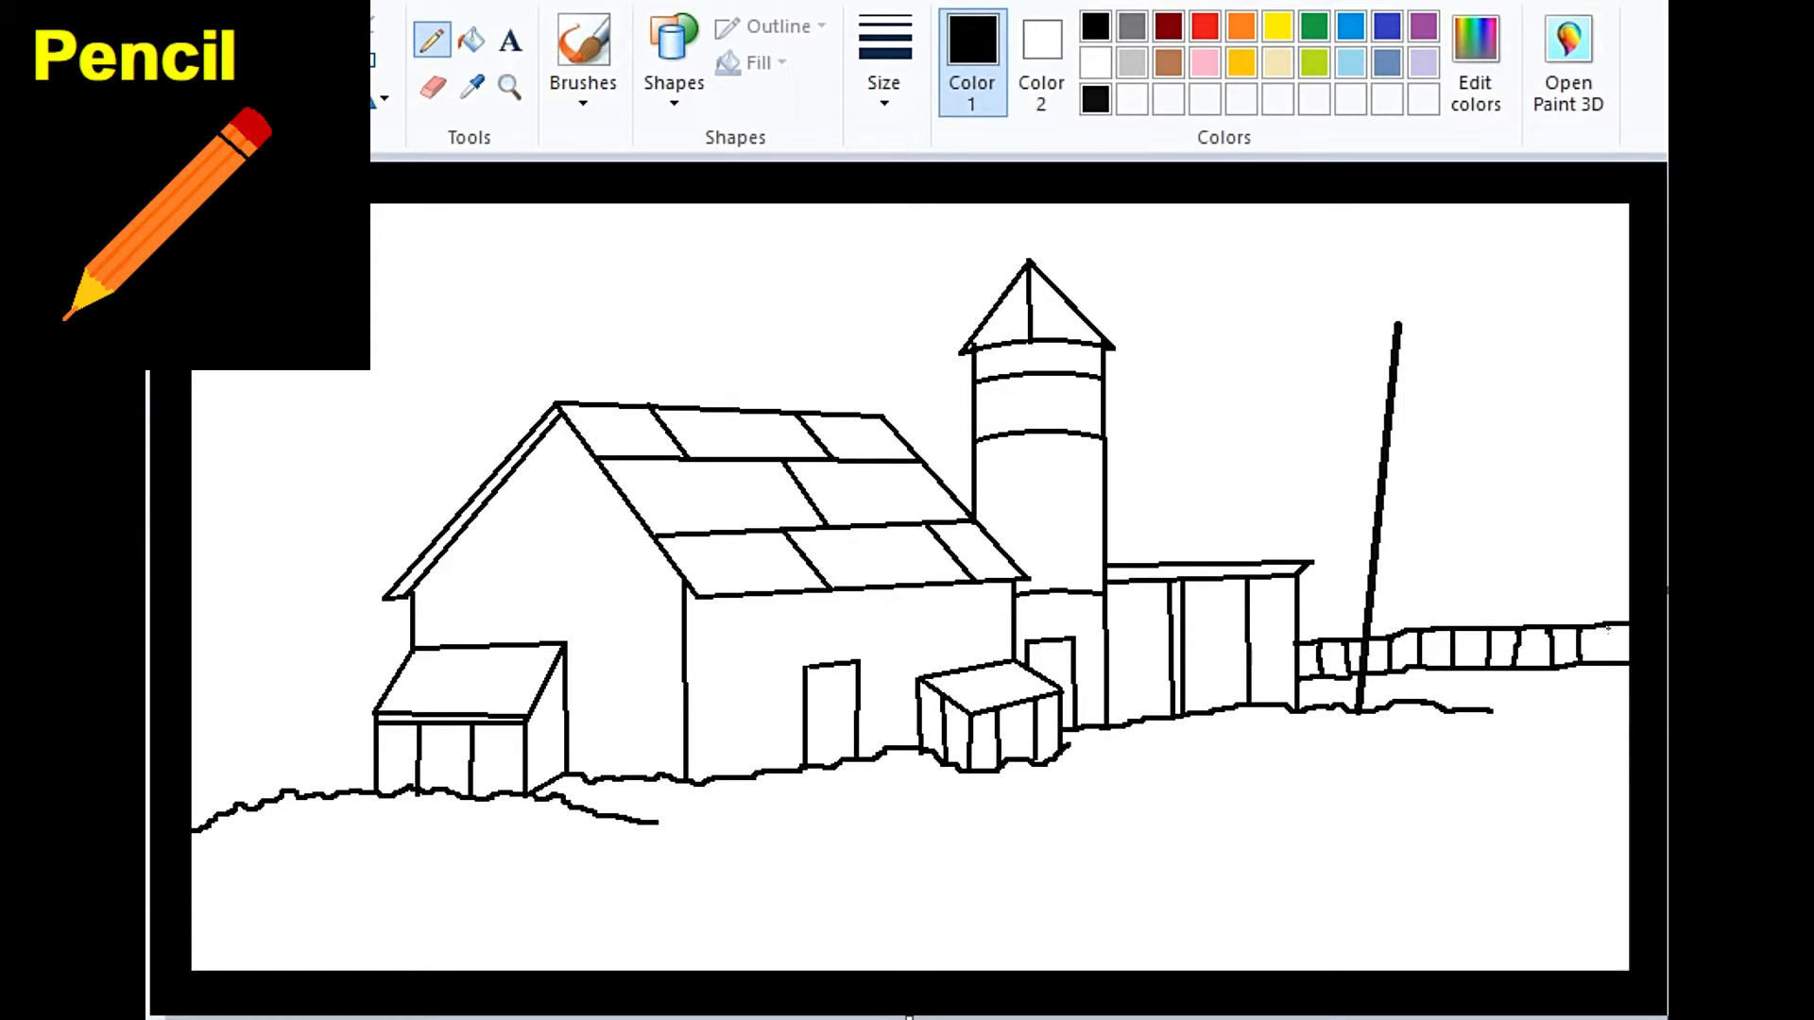
Extend the ground line past the utility pole and draw both edges of a road running diagonally across the foreground.
{"action": "left_click_drag", "start_coordinate": [1493, 711], "coordinate": [1566, 703]}
{"action": "mouse_move", "coordinate": [599, 965]}
{"action": "left_mouse_down"}
{"action": "mouse_move", "coordinate": [1424, 772]}
{"action": "mouse_move", "coordinate": [1629, 700]}
{"action": "left_mouse_up"}
{"action": "left_click_drag", "start_coordinate": [1047, 964], "coordinate": [1628, 730]}
Sketch wavy contour lines and small grass tufts on the ground to the right of the road.
{"action": "left_click_drag", "start_coordinate": [1169, 921], "coordinate": [1406, 954]}
{"action": "left_click_drag", "start_coordinate": [1216, 931], "coordinate": [1254, 957]}
{"action": "mouse_move", "coordinate": [1262, 925]}
{"action": "left_mouse_down"}
{"action": "mouse_move", "coordinate": [1283, 947]}
{"action": "mouse_move", "coordinate": [1338, 939]}
{"action": "left_mouse_up"}
{"action": "left_click_drag", "start_coordinate": [1304, 875], "coordinate": [1565, 914]}
{"action": "left_click_drag", "start_coordinate": [1361, 883], "coordinate": [1590, 841]}
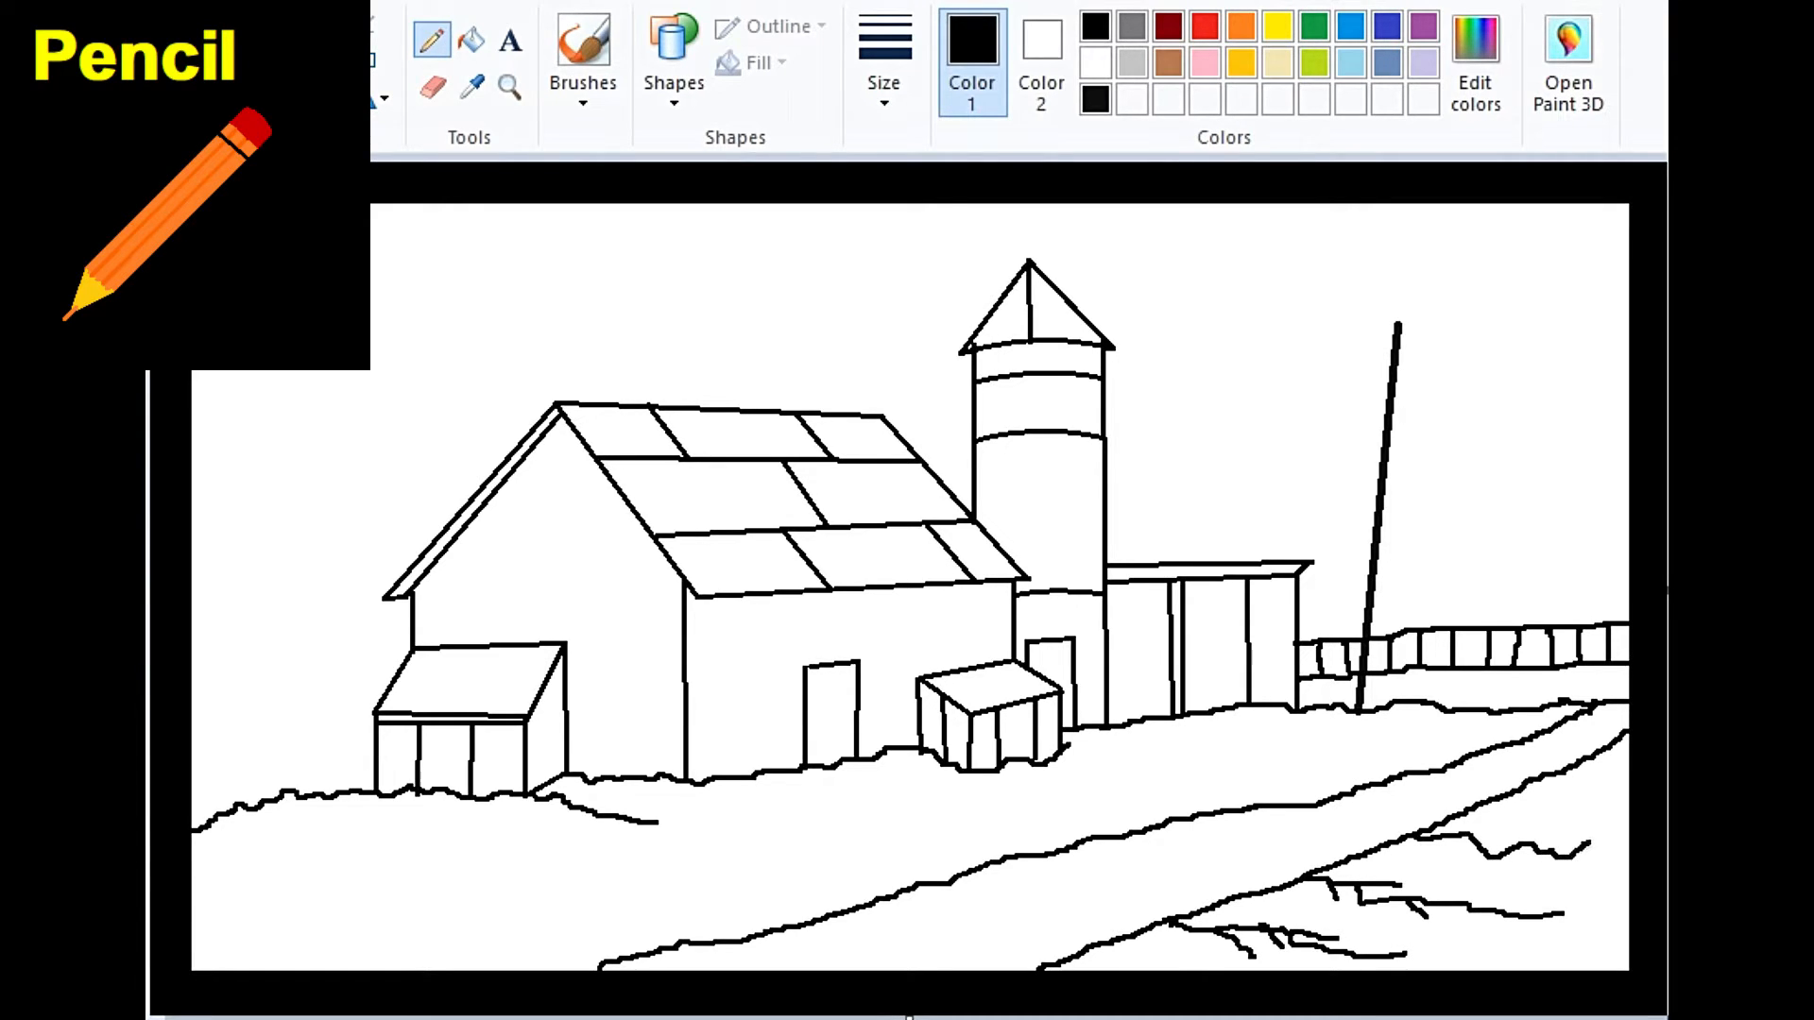
{"action": "left_click_drag", "start_coordinate": [1474, 810], "coordinate": [1597, 780]}
{"action": "left_click_drag", "start_coordinate": [1412, 897], "coordinate": [1628, 860]}
{"action": "left_click_drag", "start_coordinate": [1325, 924], "coordinate": [1518, 933]}
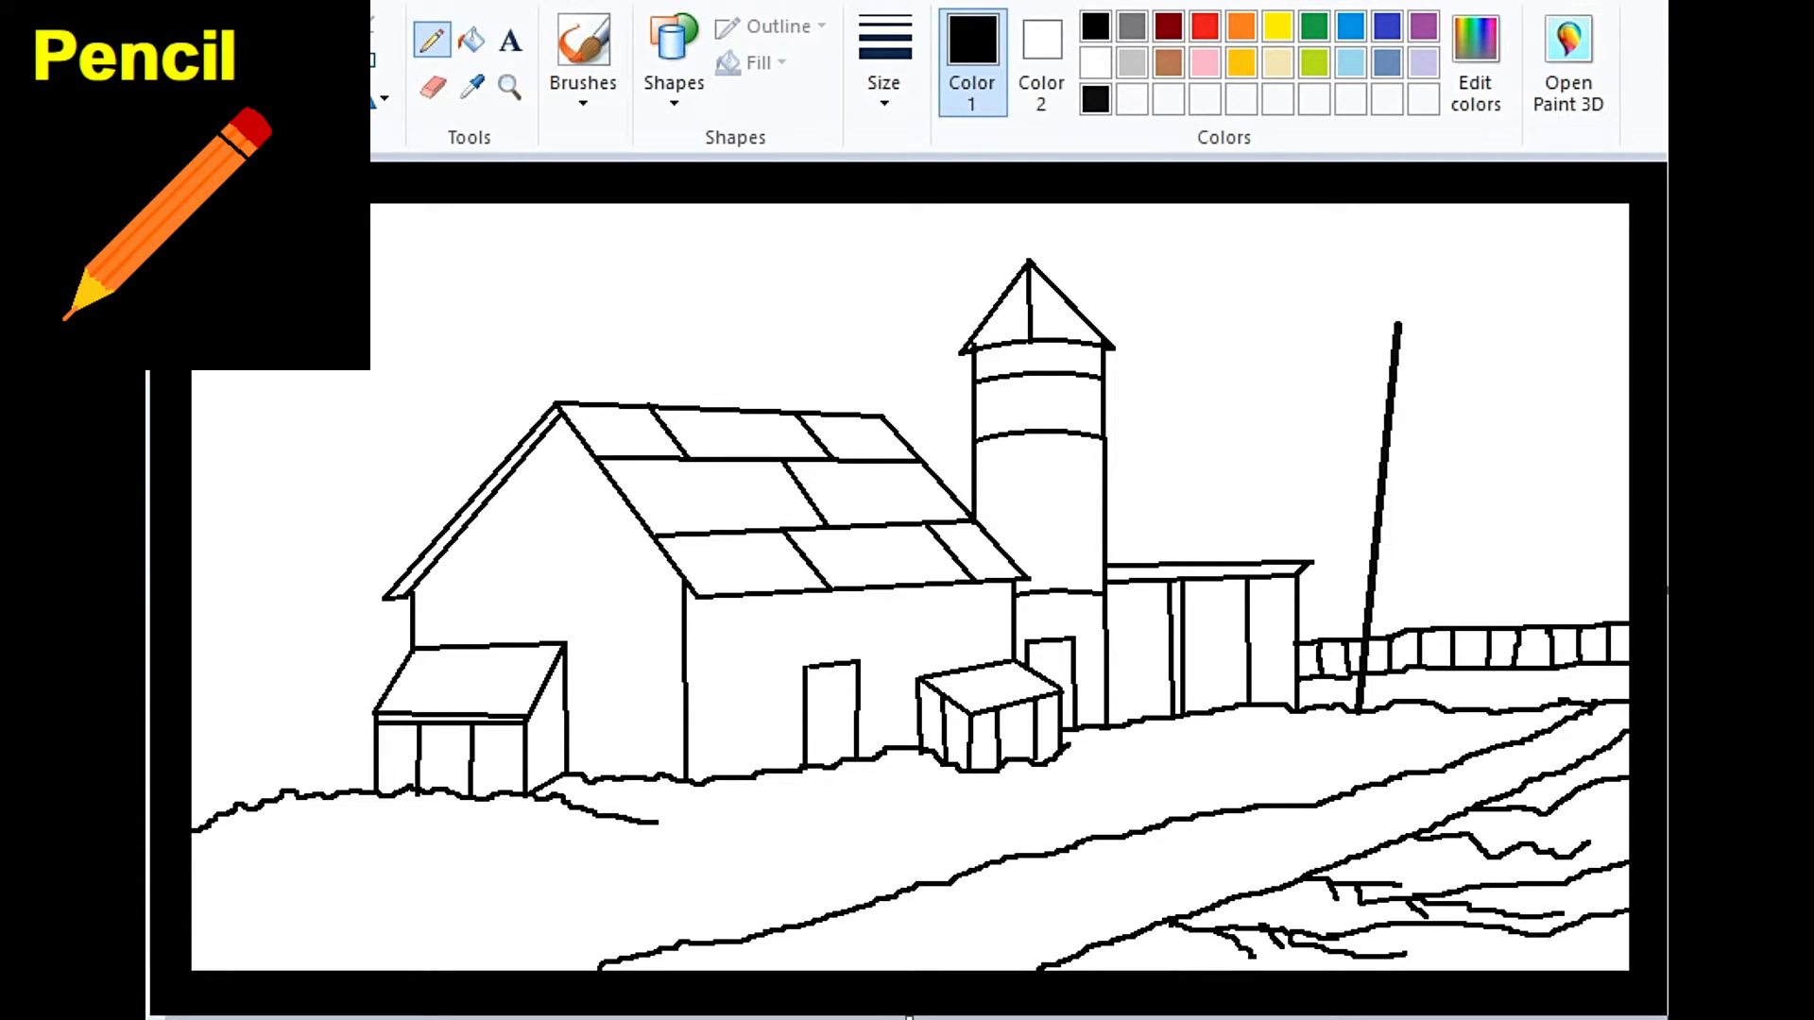
Draw flowing contour lines and short grass marks across the field between the buildings and the road.
{"action": "left_click_drag", "start_coordinate": [199, 847], "coordinate": [437, 905]}
{"action": "left_click_drag", "start_coordinate": [228, 915], "coordinate": [525, 968]}
{"action": "left_click_drag", "start_coordinate": [444, 858], "coordinate": [813, 886]}
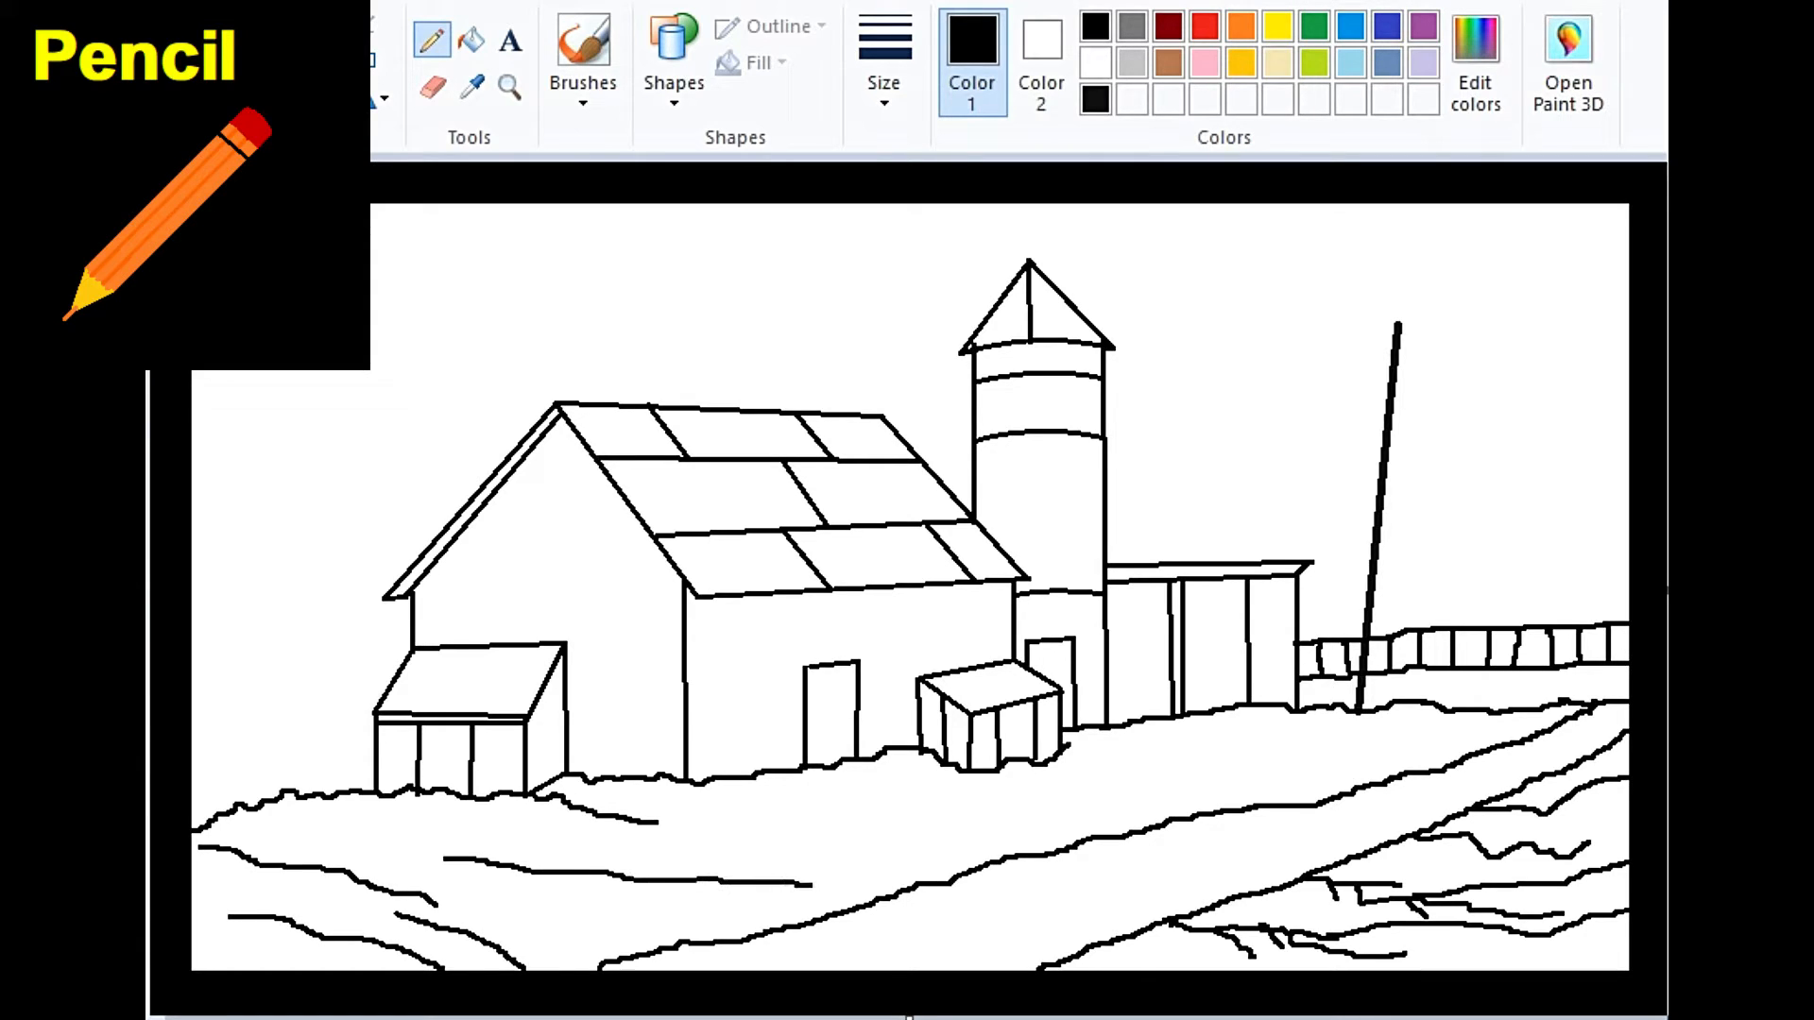
{"action": "mouse_move", "coordinate": [562, 896]}
{"action": "left_mouse_down"}
{"action": "mouse_move", "coordinate": [635, 933]}
{"action": "mouse_move", "coordinate": [605, 960]}
{"action": "left_mouse_up"}
{"action": "left_click", "coordinate": [611, 948]}
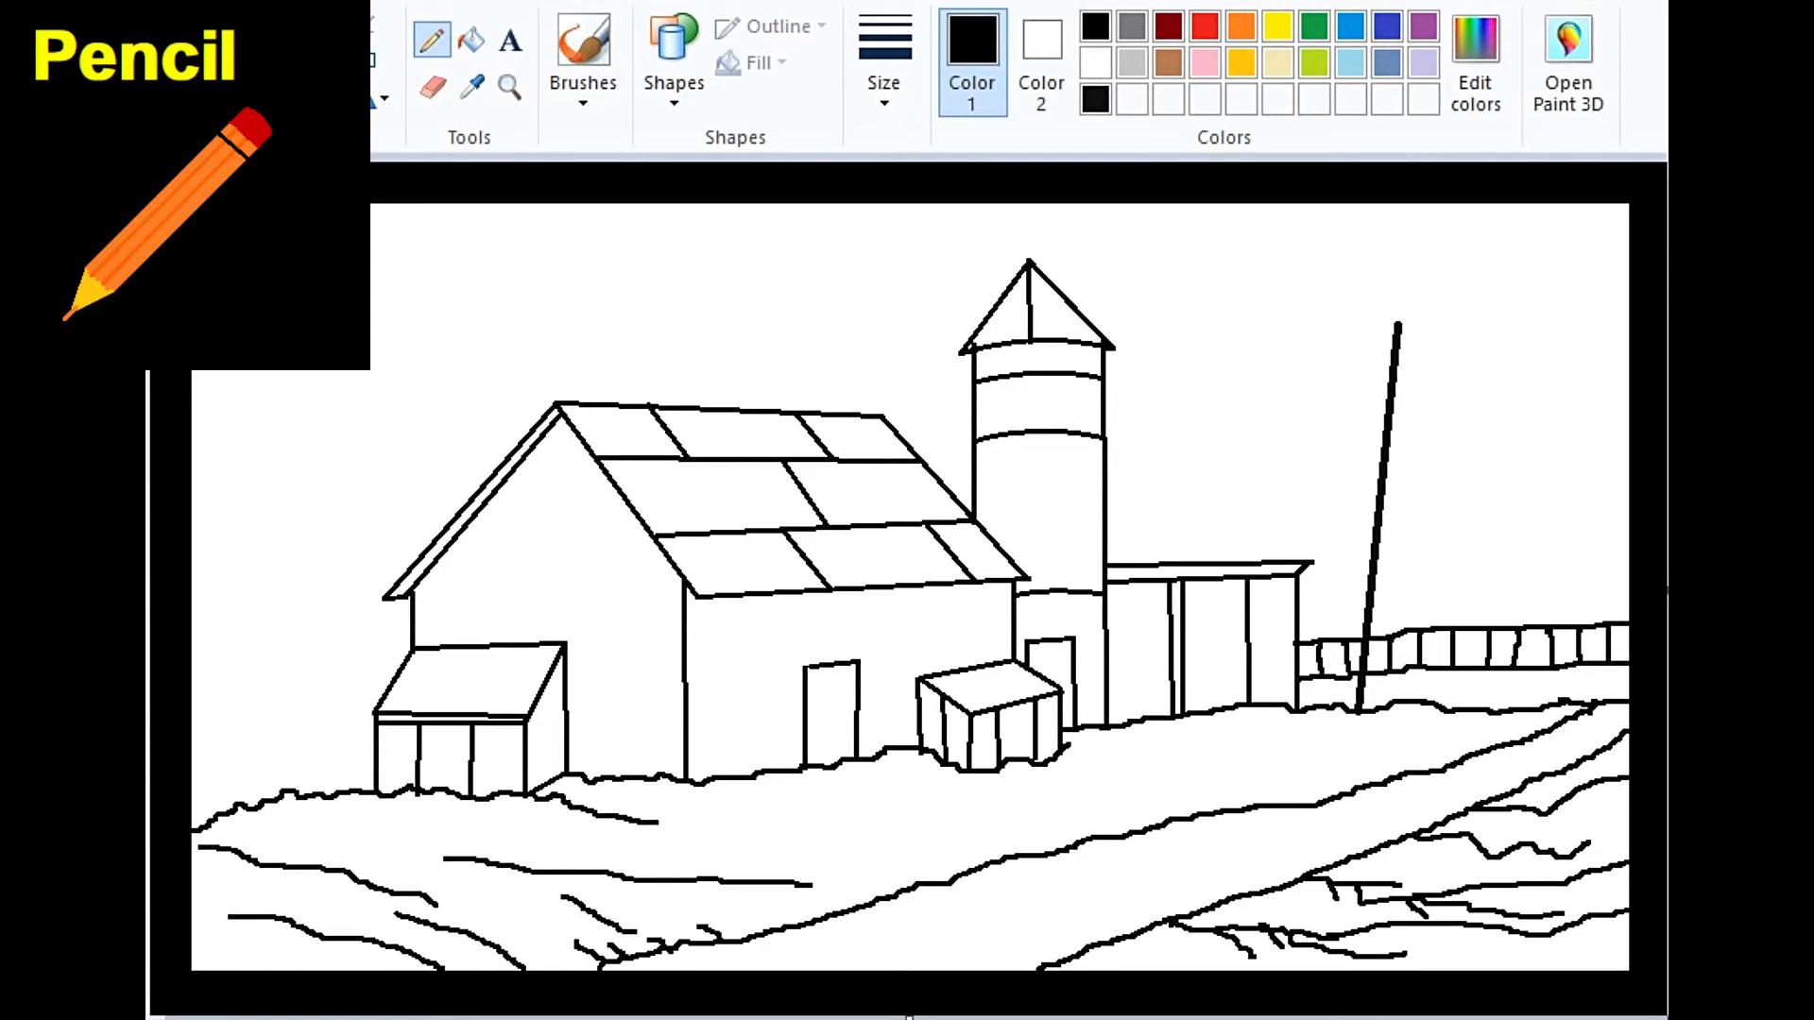
{"action": "left_click_drag", "start_coordinate": [700, 841], "coordinate": [857, 905]}
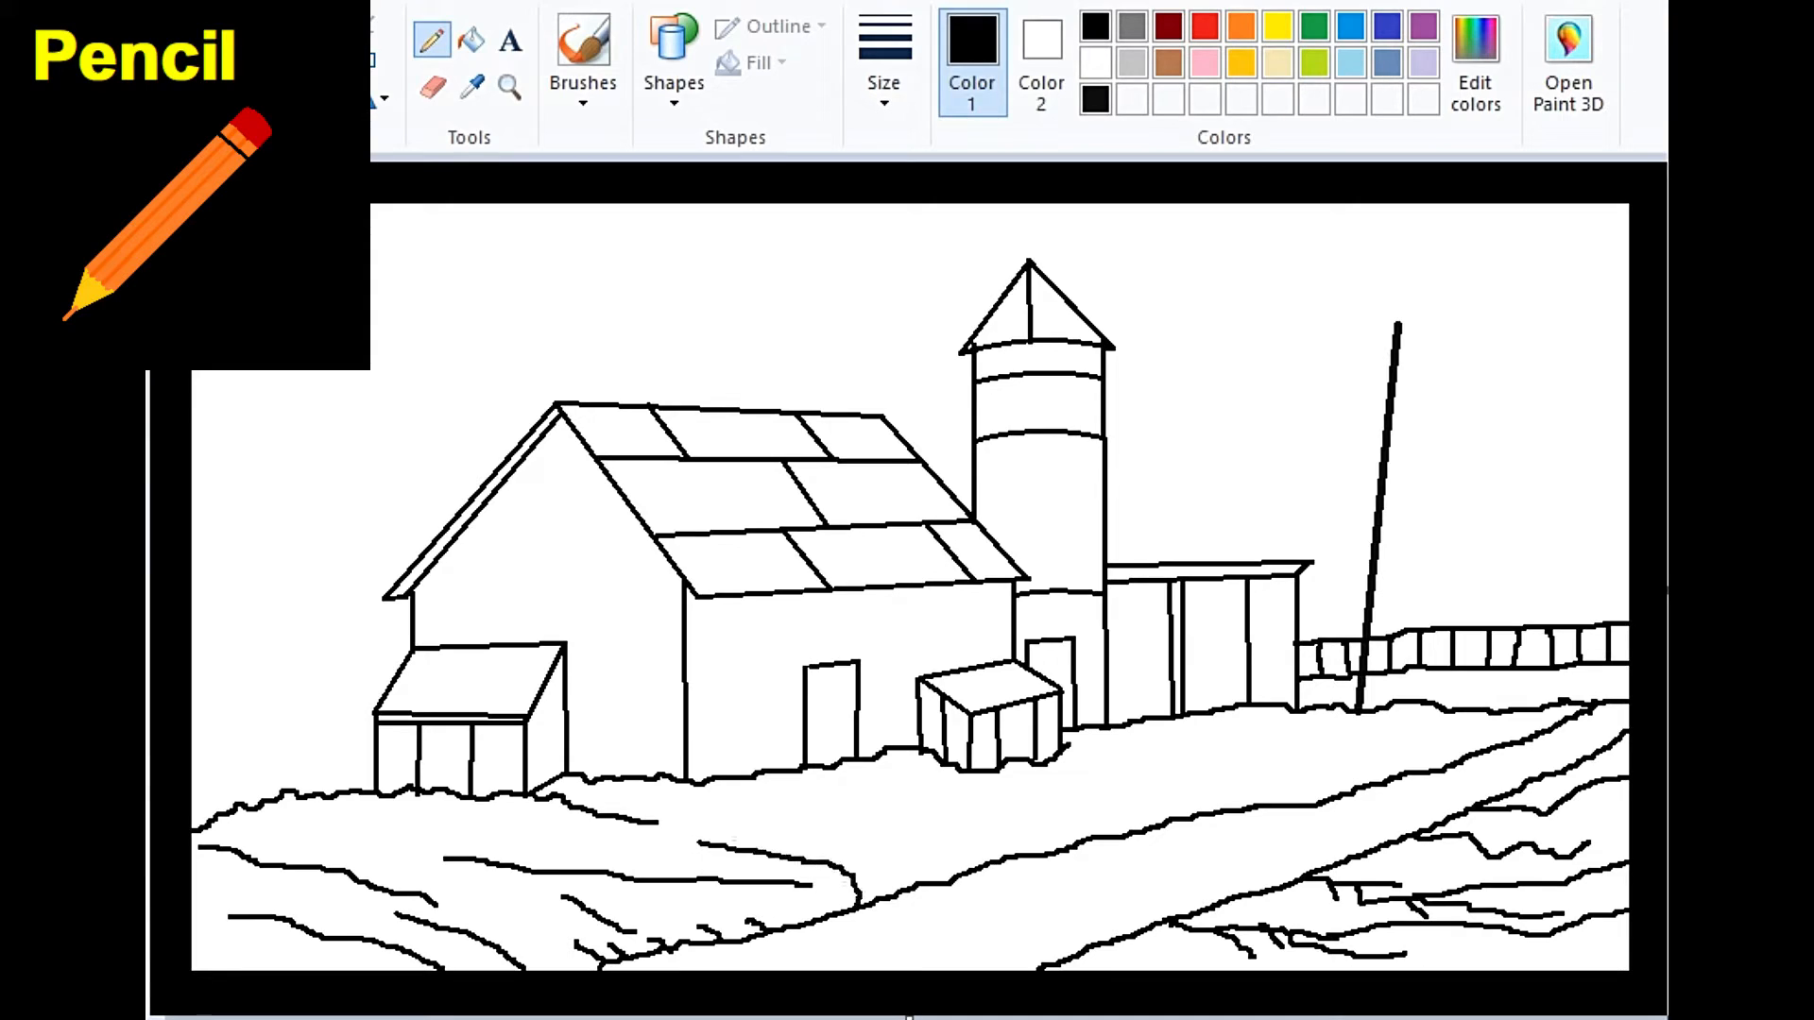
{"action": "mouse_move", "coordinate": [809, 839]}
{"action": "left_mouse_down"}
{"action": "mouse_move", "coordinate": [900, 886]}
{"action": "mouse_move", "coordinate": [982, 862]}
{"action": "mouse_move", "coordinate": [1020, 819]}
{"action": "mouse_move", "coordinate": [1087, 838]}
{"action": "mouse_move", "coordinate": [1200, 816]}
{"action": "left_mouse_up"}
{"action": "left_click_drag", "start_coordinate": [1164, 758], "coordinate": [1228, 769]}
{"action": "mouse_move", "coordinate": [1262, 772]}
{"action": "left_mouse_down"}
{"action": "mouse_move", "coordinate": [1384, 775]}
{"action": "mouse_move", "coordinate": [1335, 803]}
{"action": "left_mouse_up"}
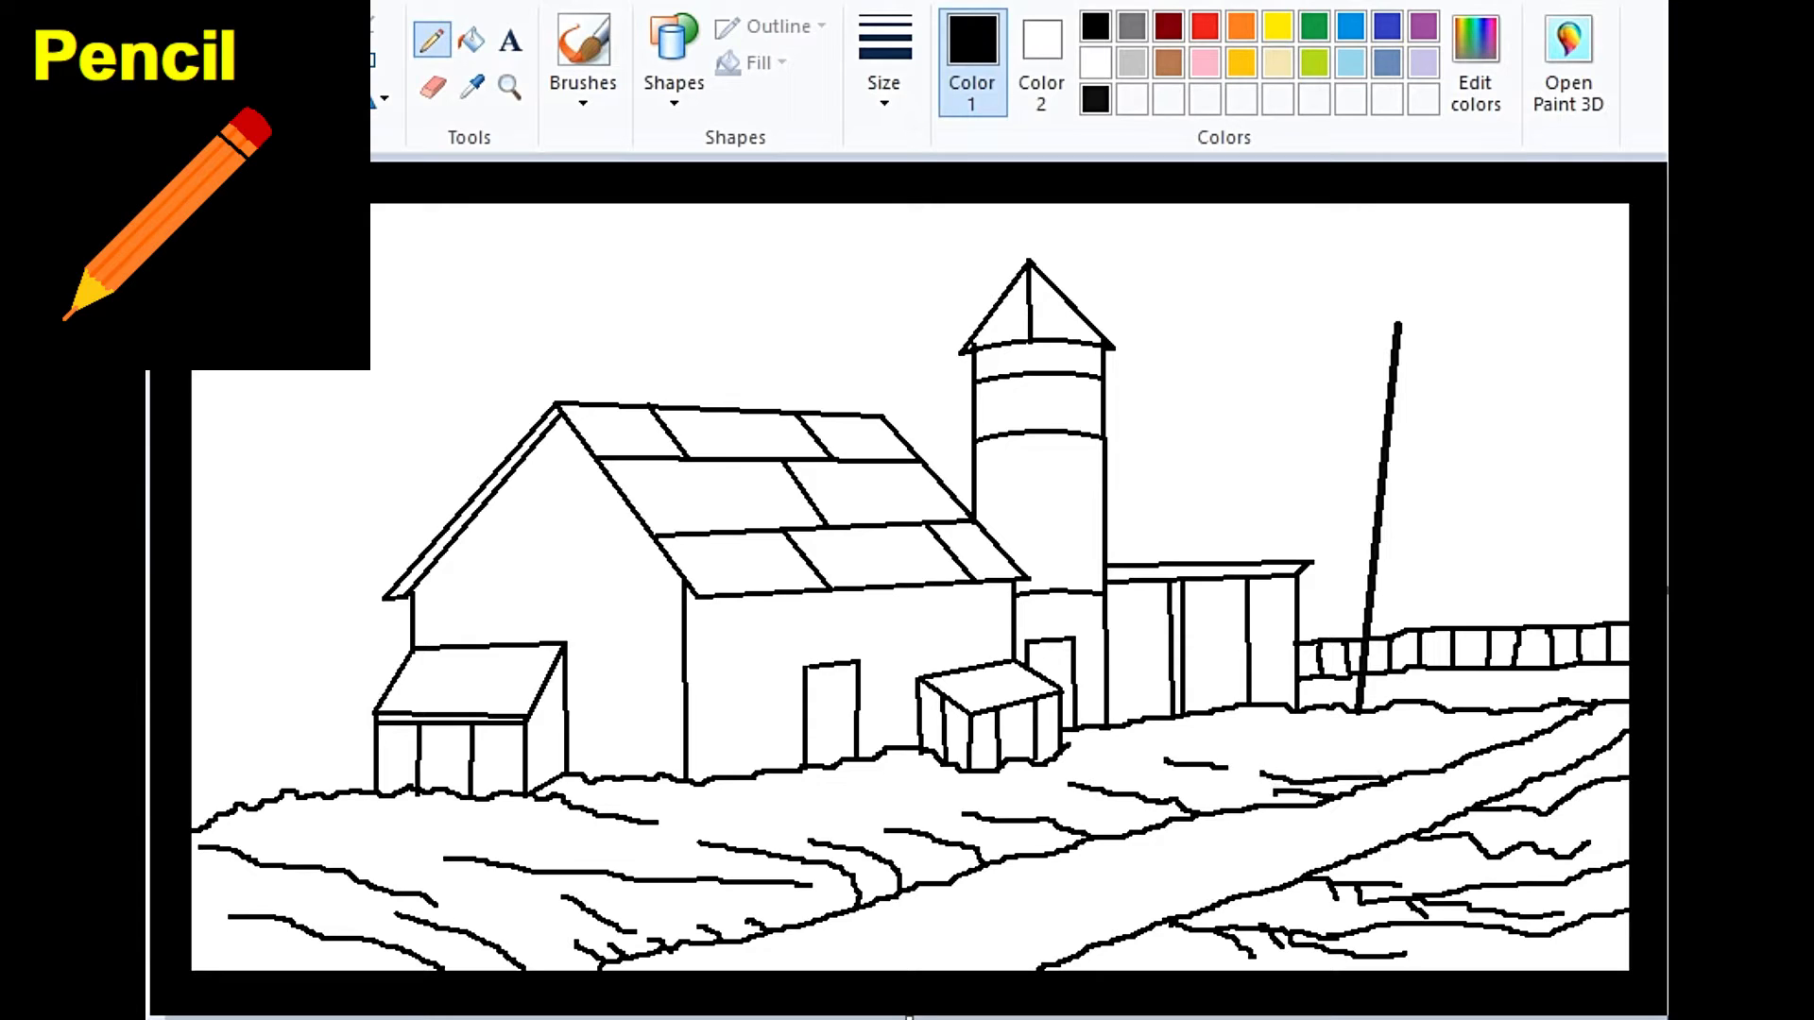
Fill in short ground texture strokes around the utility pole's base, below the shed and porch, and along the road's upper edge.
{"action": "left_click_drag", "start_coordinate": [1239, 708], "coordinate": [1417, 718]}
{"action": "left_click_drag", "start_coordinate": [1342, 718], "coordinate": [1516, 723]}
{"action": "left_click_drag", "start_coordinate": [1534, 718], "coordinate": [1565, 714]}
{"action": "left_click_drag", "start_coordinate": [1380, 743], "coordinate": [1477, 751]}
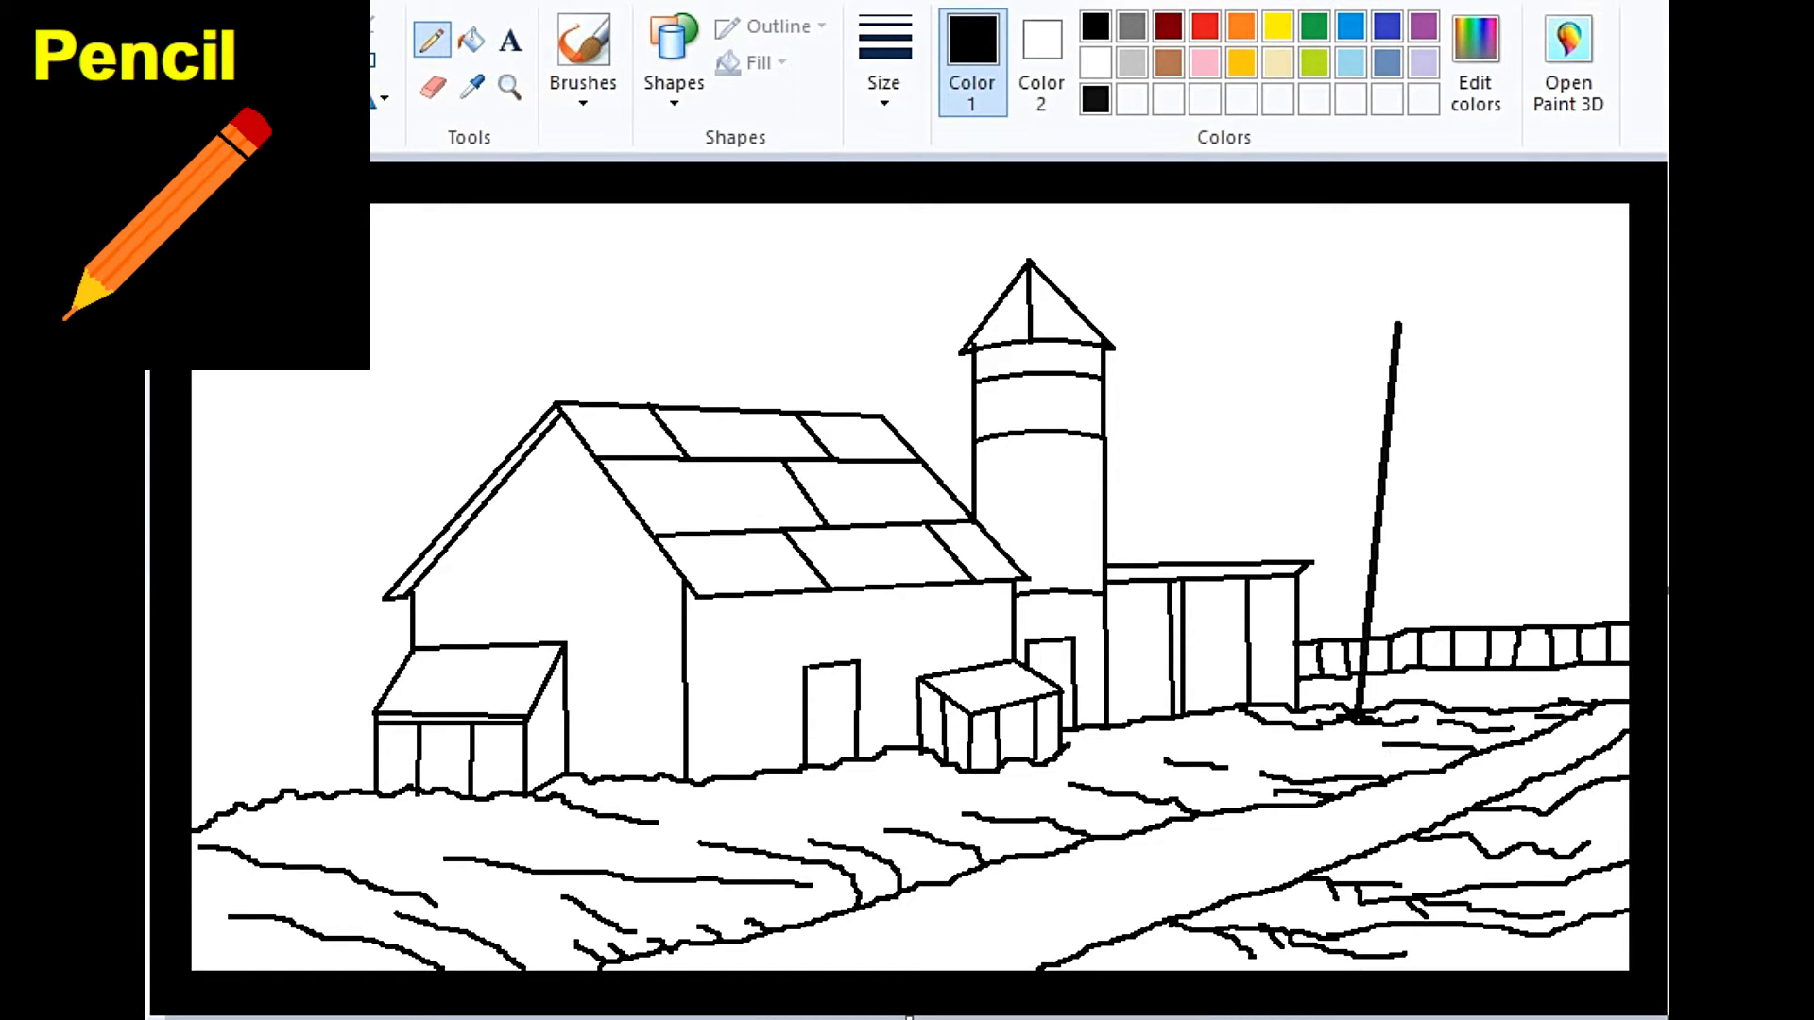
{"action": "left_click_drag", "start_coordinate": [1097, 734], "coordinate": [1184, 733]}
{"action": "left_click_drag", "start_coordinate": [1202, 737], "coordinate": [1287, 749]}
{"action": "left_click_drag", "start_coordinate": [1309, 746], "coordinate": [1355, 751]}
{"action": "left_click_drag", "start_coordinate": [970, 774], "coordinate": [1077, 782]}
{"action": "mouse_move", "coordinate": [1083, 756]}
{"action": "left_mouse_down"}
{"action": "mouse_move", "coordinate": [1140, 755]}
{"action": "mouse_move", "coordinate": [1244, 809]}
{"action": "left_mouse_up"}
{"action": "left_click_drag", "start_coordinate": [1097, 811], "coordinate": [1146, 824]}
{"action": "left_click_drag", "start_coordinate": [992, 841], "coordinate": [1055, 852]}
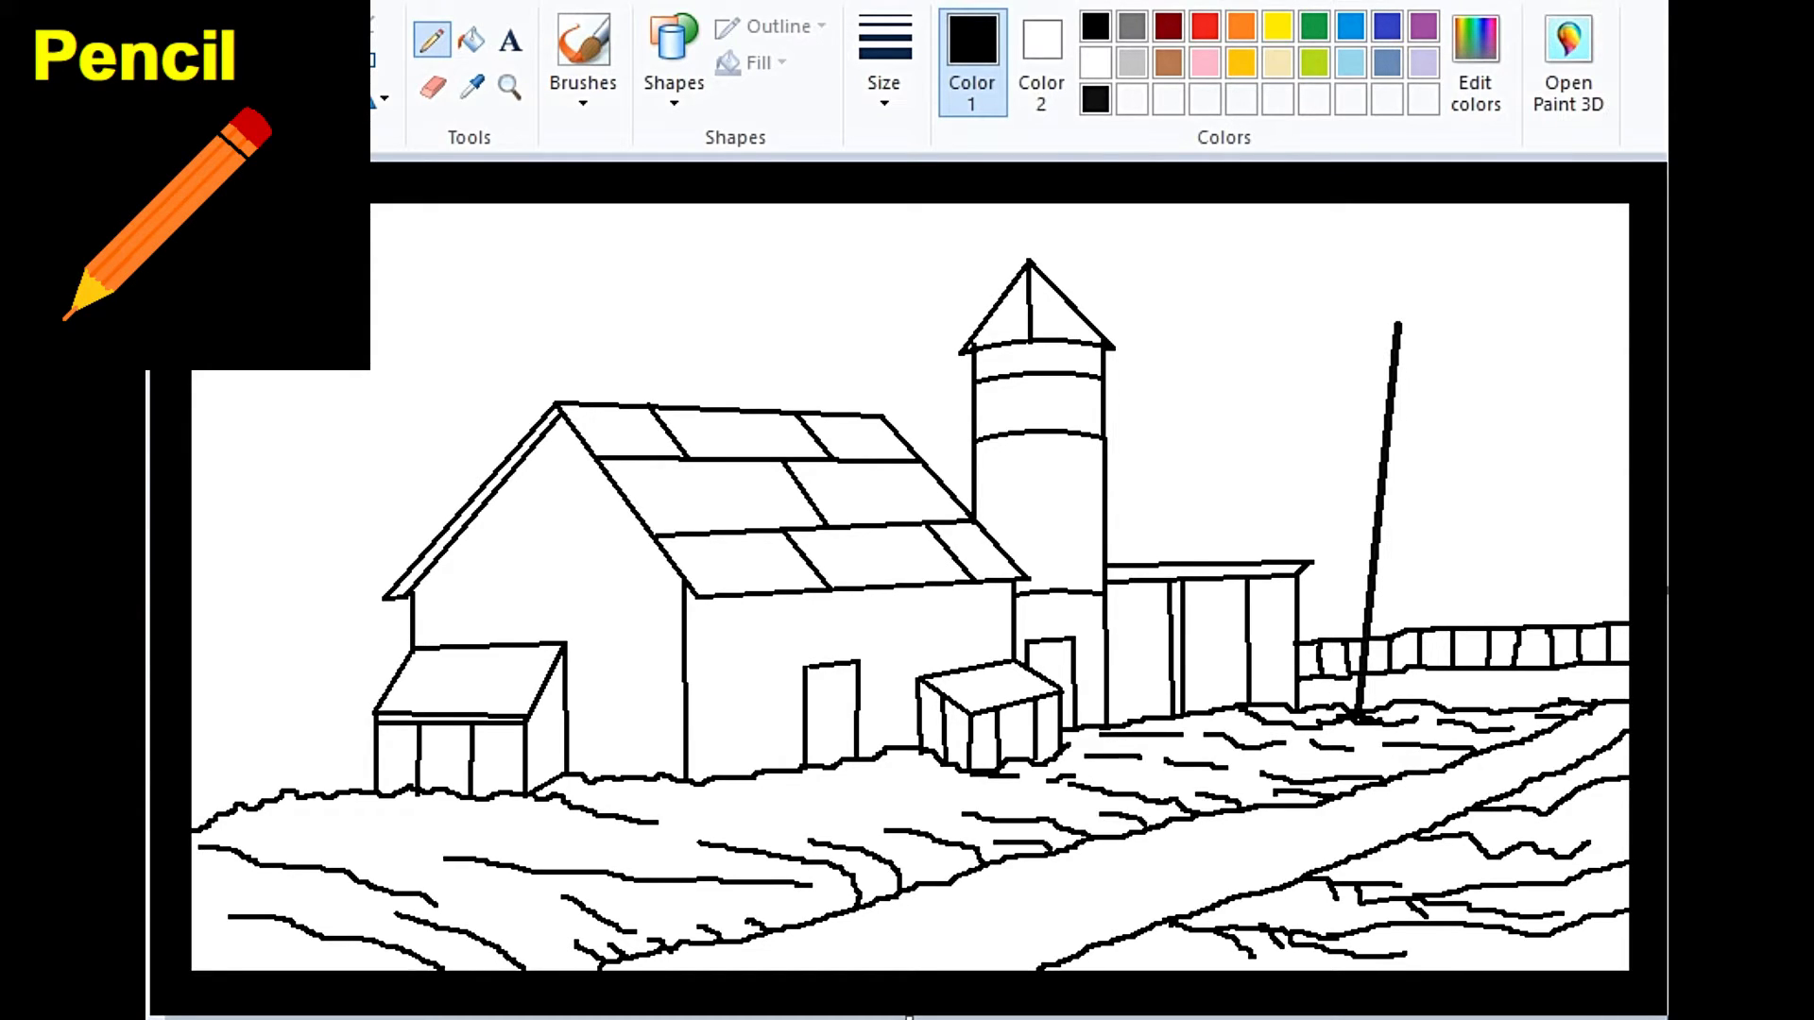
{"action": "left_click_drag", "start_coordinate": [919, 862], "coordinate": [966, 871]}
Add rough strokes along the road's edges and rut lines along its surface, undoing one overly long stroke.
{"action": "left_click_drag", "start_coordinate": [791, 921], "coordinate": [898, 888]}
{"action": "mouse_move", "coordinate": [678, 948]}
{"action": "left_mouse_down"}
{"action": "mouse_move", "coordinate": [785, 926]}
{"action": "mouse_move", "coordinate": [853, 961]}
{"action": "left_mouse_up"}
{"action": "mouse_move", "coordinate": [853, 961]}
{"action": "left_mouse_down"}
{"action": "mouse_move", "coordinate": [955, 955]}
{"action": "mouse_move", "coordinate": [913, 949]}
{"action": "left_mouse_up"}
{"action": "left_click_drag", "start_coordinate": [913, 950], "coordinate": [1023, 935]}
{"action": "left_click_drag", "start_coordinate": [1015, 954], "coordinate": [1040, 953]}
{"action": "mouse_move", "coordinate": [895, 940]}
{"action": "left_mouse_down"}
{"action": "mouse_move", "coordinate": [1429, 811]}
{"action": "mouse_move", "coordinate": [1440, 777]}
{"action": "mouse_move", "coordinate": [1573, 729]}
{"action": "left_mouse_up"}
{"action": "key", "text": "ctrl+z"}
{"action": "left_click_drag", "start_coordinate": [1480, 782], "coordinate": [1630, 712]}
{"action": "left_click_drag", "start_coordinate": [1440, 807], "coordinate": [1494, 782]}
{"action": "left_click_drag", "start_coordinate": [1049, 941], "coordinate": [1306, 836]}
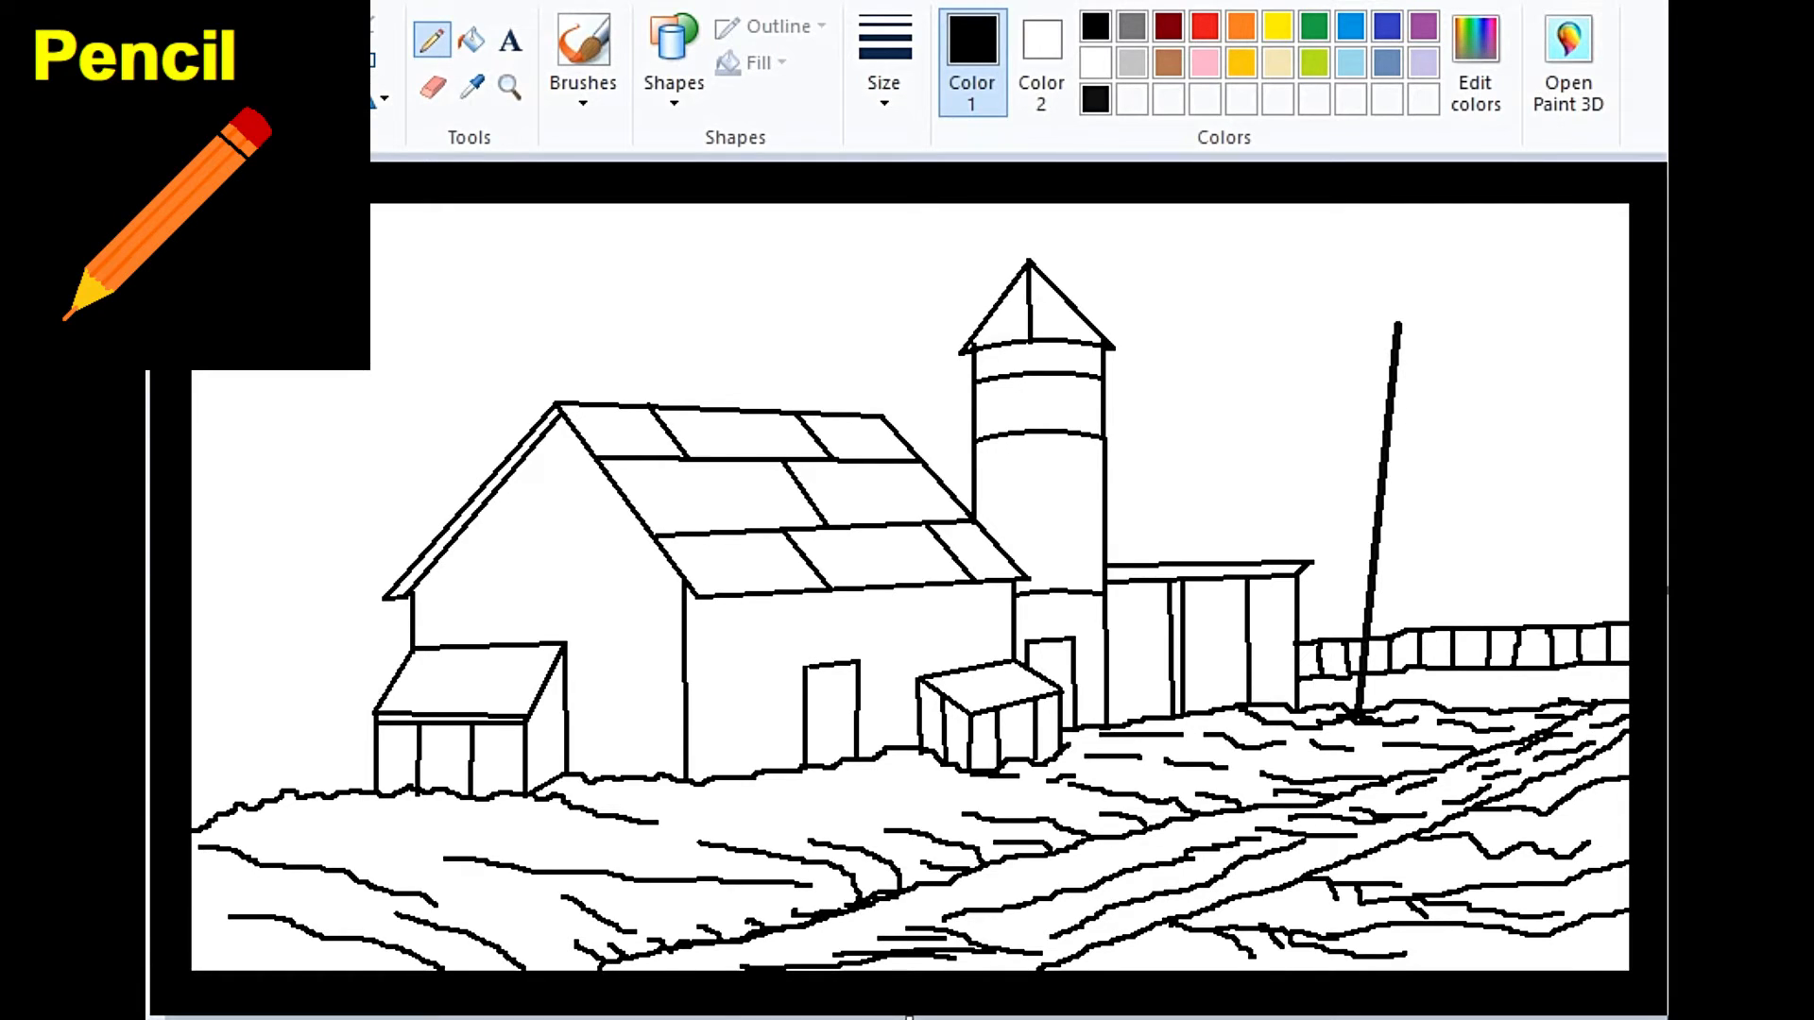
Sketch two bumpy hedge lines to the left of the lean-to and a forked tree trunk rising behind them.
{"action": "left_click_drag", "start_coordinate": [193, 783], "coordinate": [371, 751]}
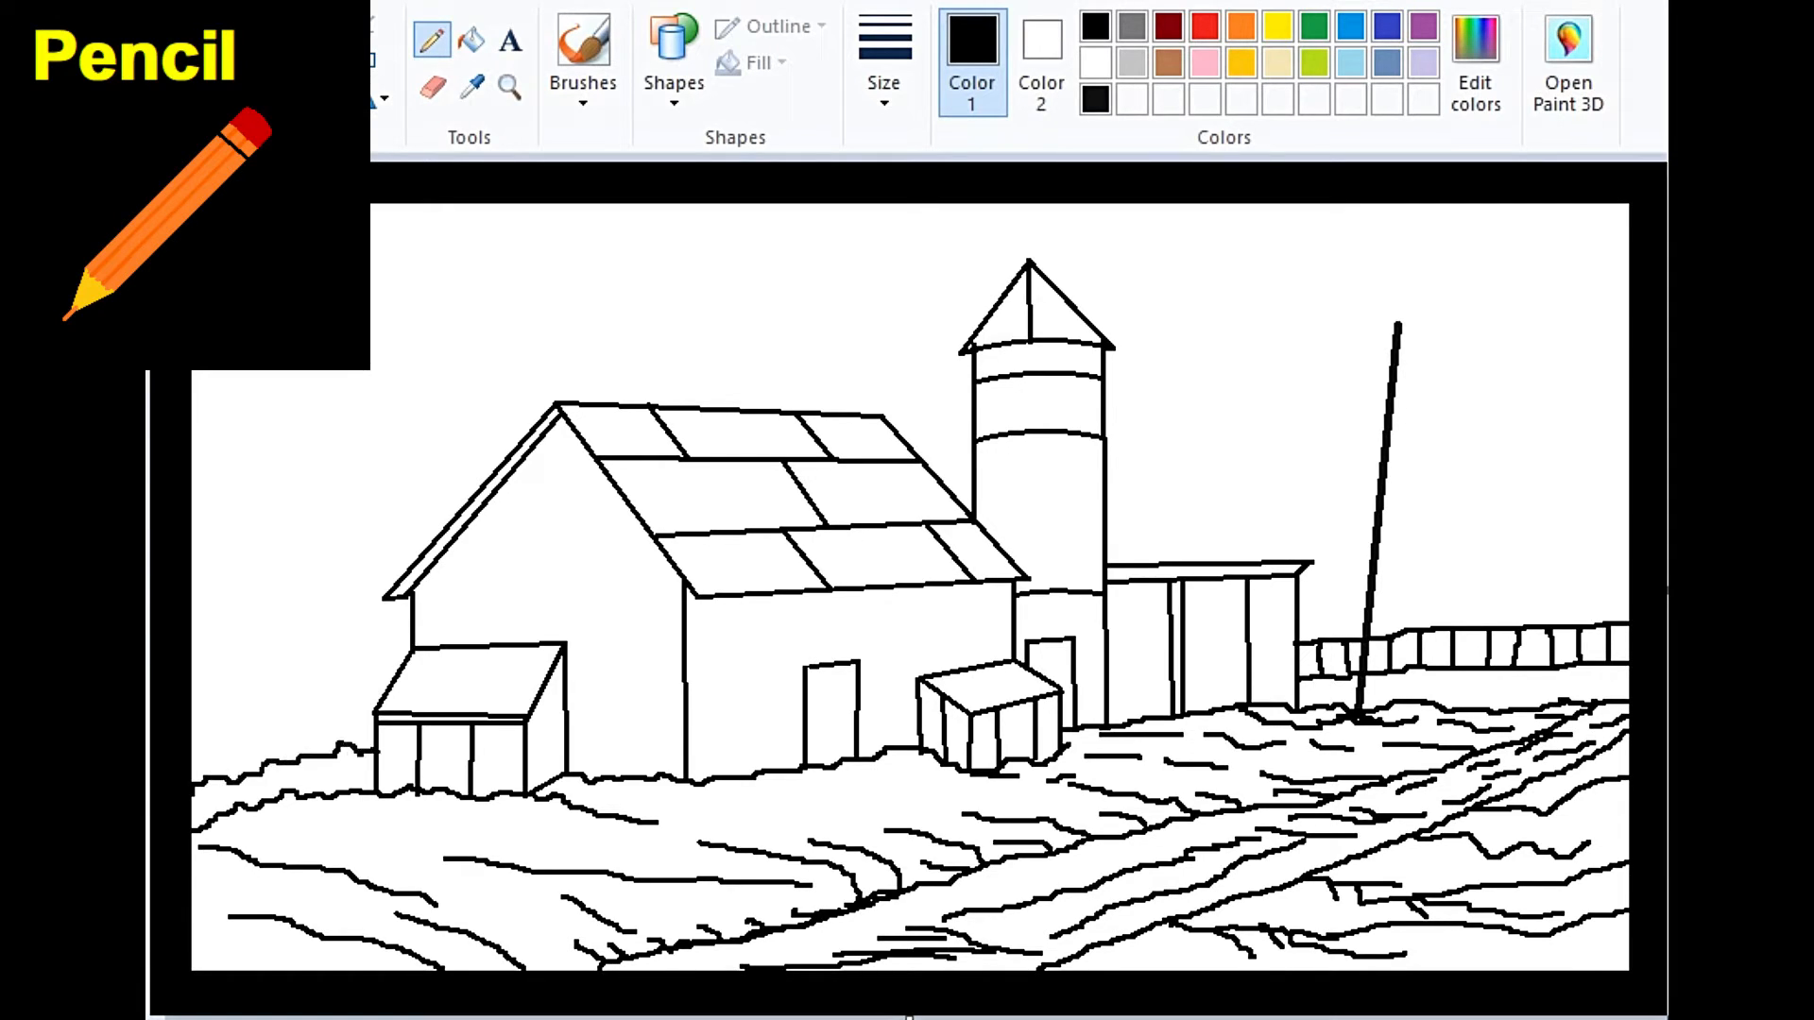
{"action": "left_click_drag", "start_coordinate": [193, 729], "coordinate": [366, 700]}
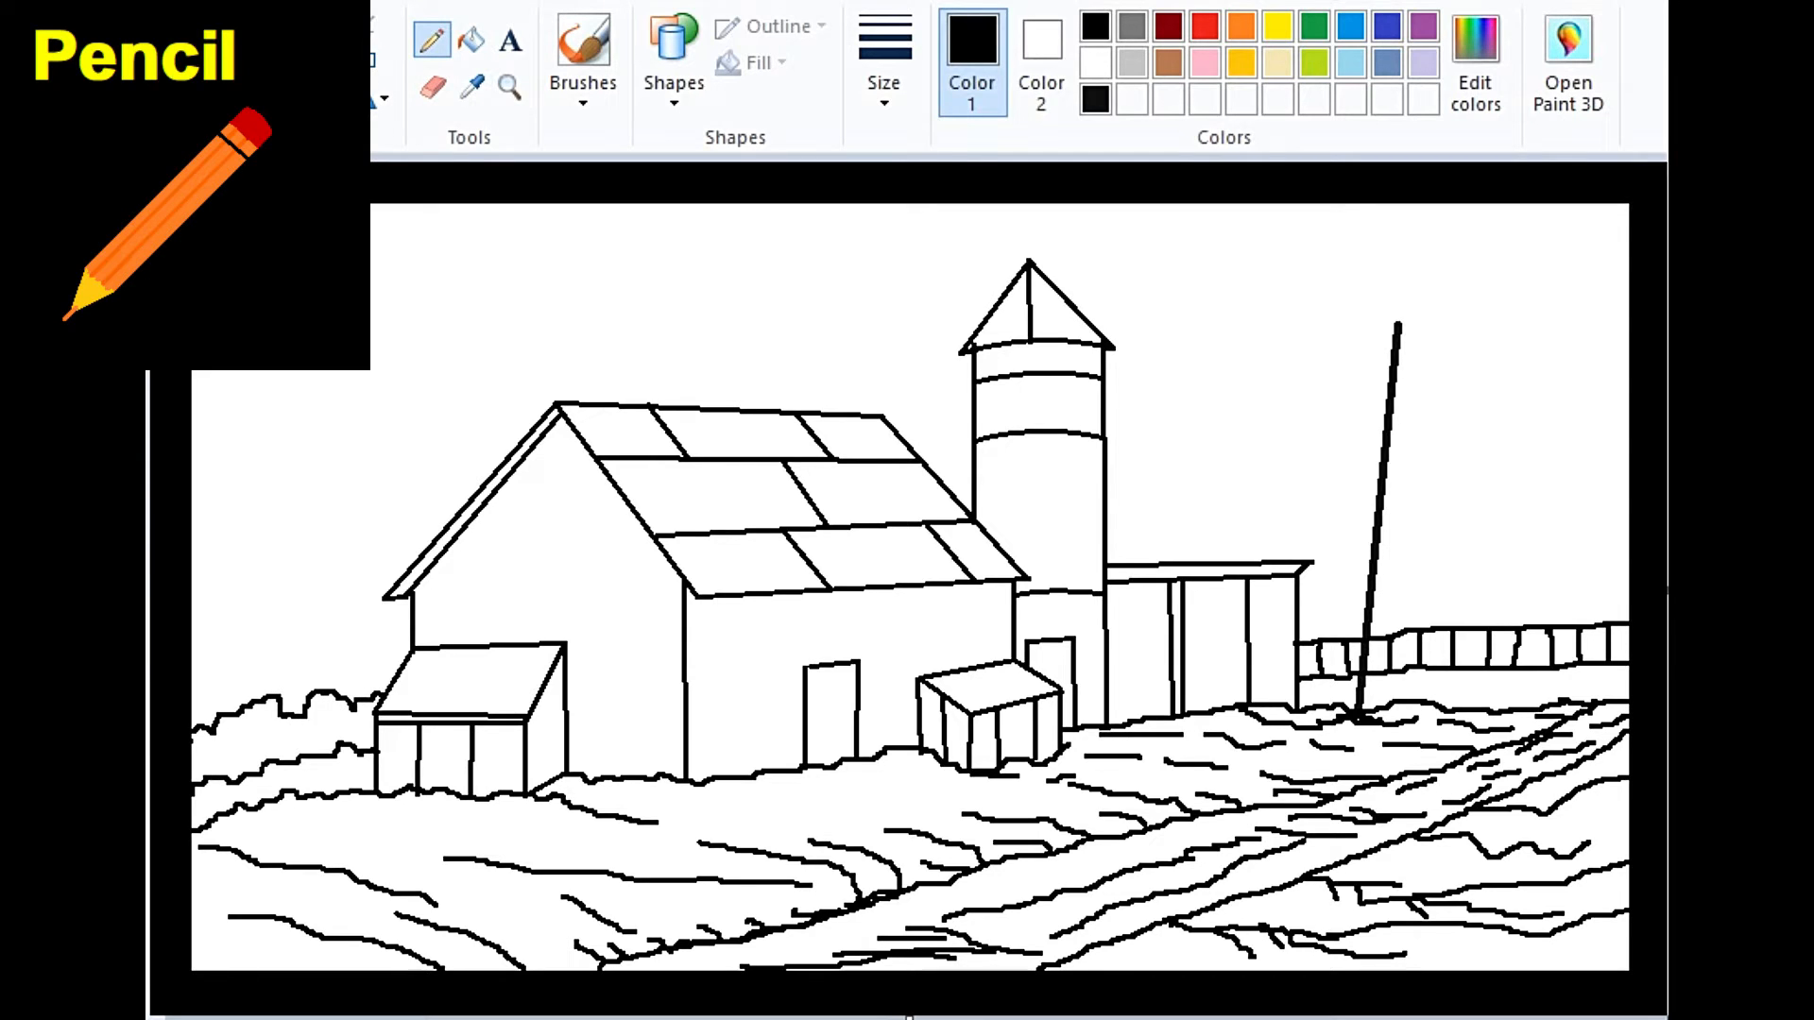
{"action": "left_click_drag", "start_coordinate": [216, 615], "coordinate": [257, 699]}
{"action": "left_click_drag", "start_coordinate": [252, 554], "coordinate": [263, 682]}
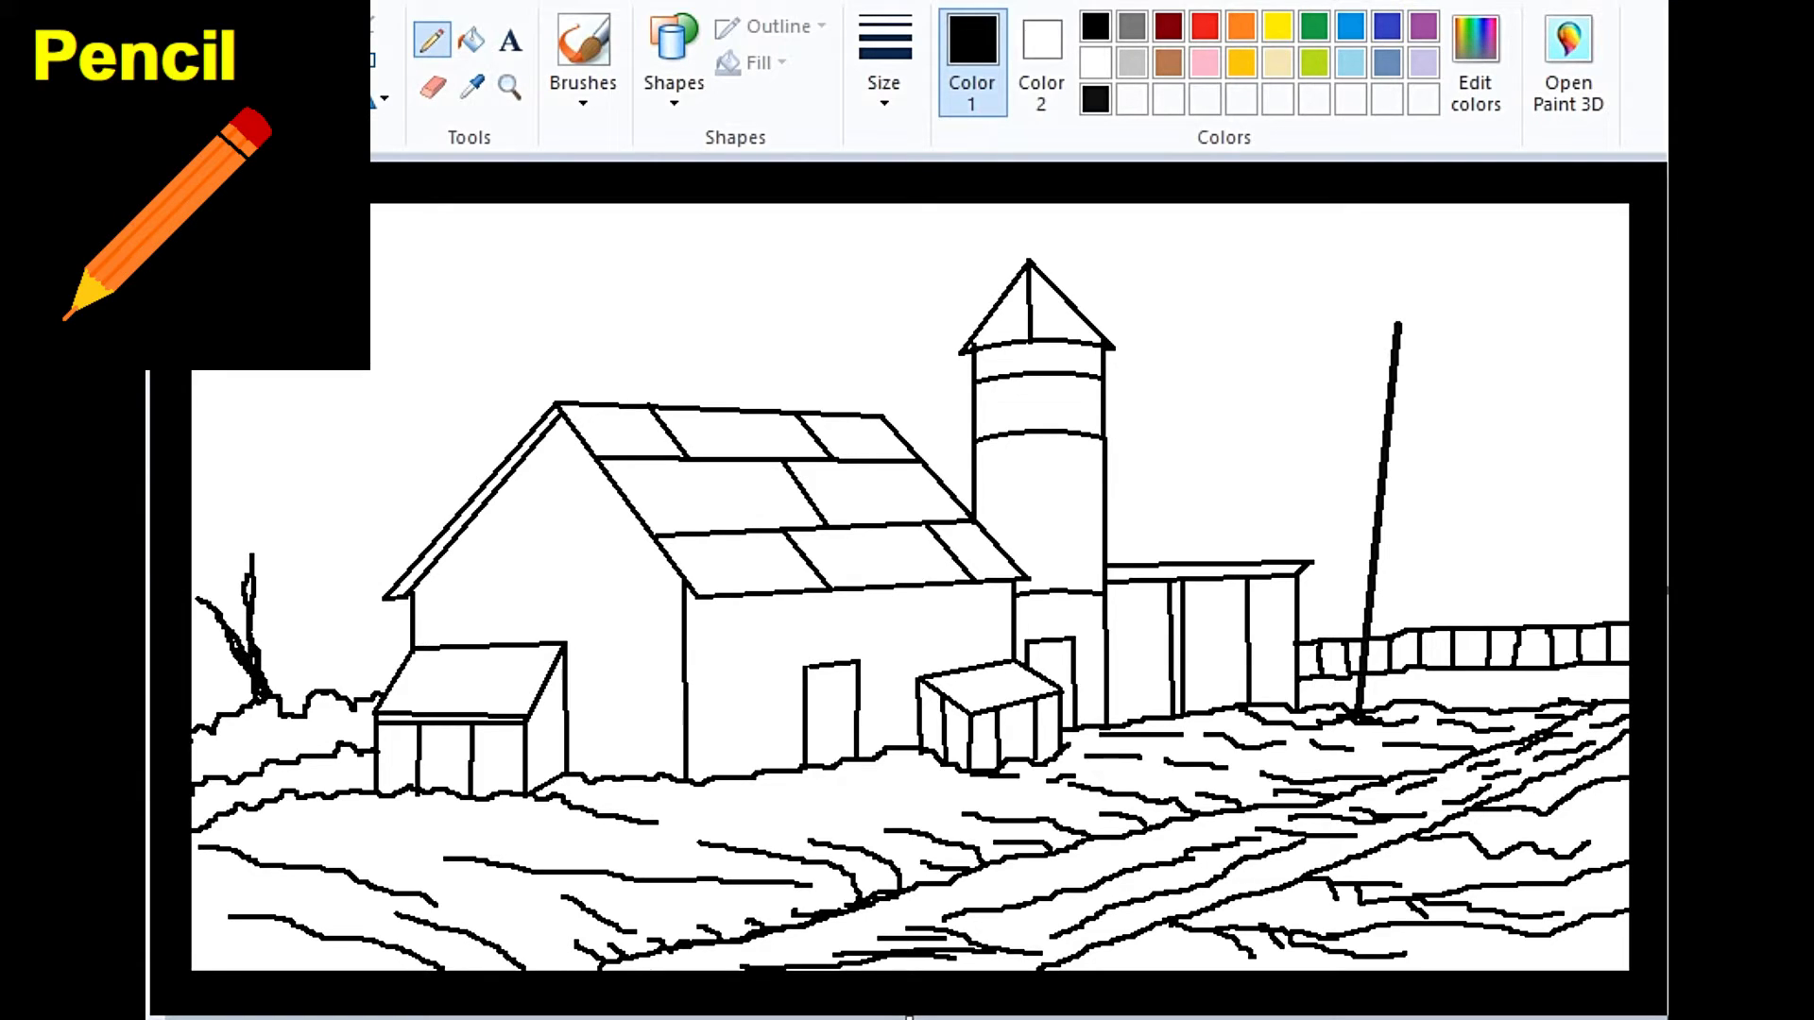
Outline two leafy tree crowns to the left of the barn and add a second branching trunk with undergrowth beneath them.
{"action": "mouse_move", "coordinate": [252, 624]}
{"action": "left_mouse_down"}
{"action": "mouse_move", "coordinate": [298, 624]}
{"action": "mouse_move", "coordinate": [301, 491]}
{"action": "mouse_move", "coordinate": [217, 444]}
{"action": "left_mouse_up"}
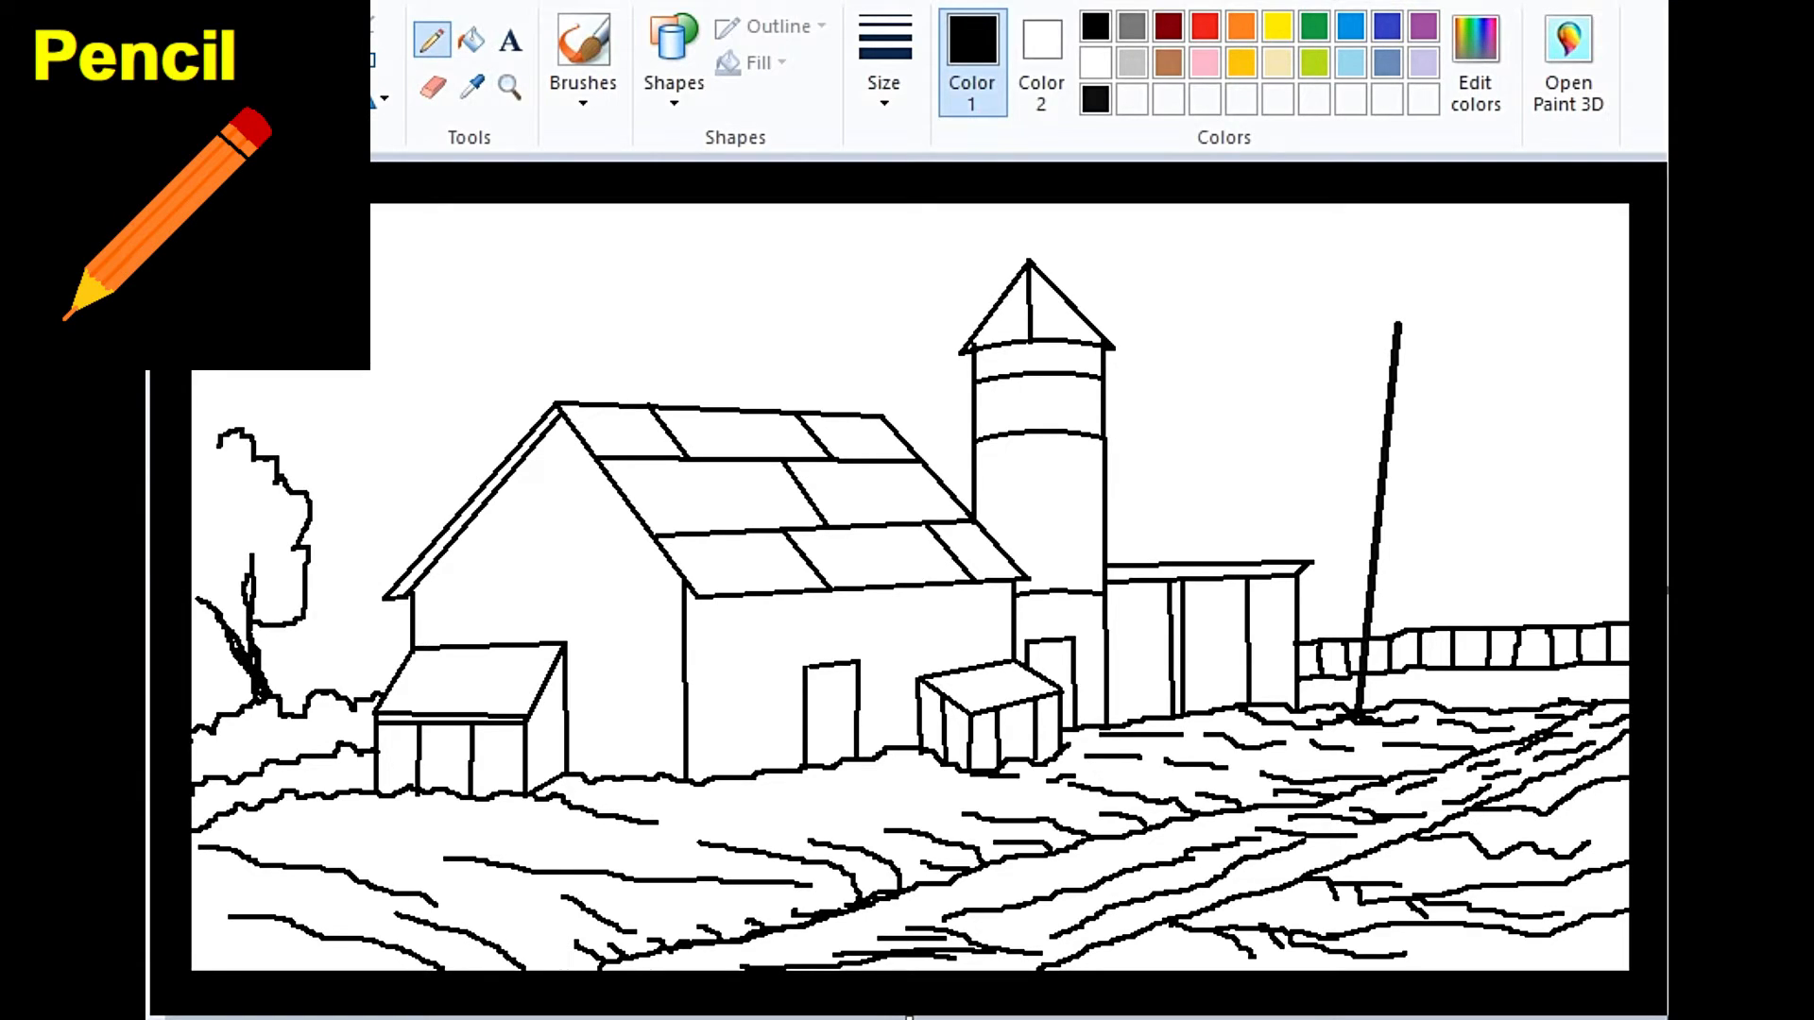
{"action": "left_click_drag", "start_coordinate": [192, 660], "coordinate": [229, 640]}
{"action": "left_click_drag", "start_coordinate": [319, 622], "coordinate": [359, 697]}
{"action": "left_click_drag", "start_coordinate": [385, 616], "coordinate": [360, 707]}
{"action": "left_click_drag", "start_coordinate": [272, 633], "coordinate": [325, 658]}
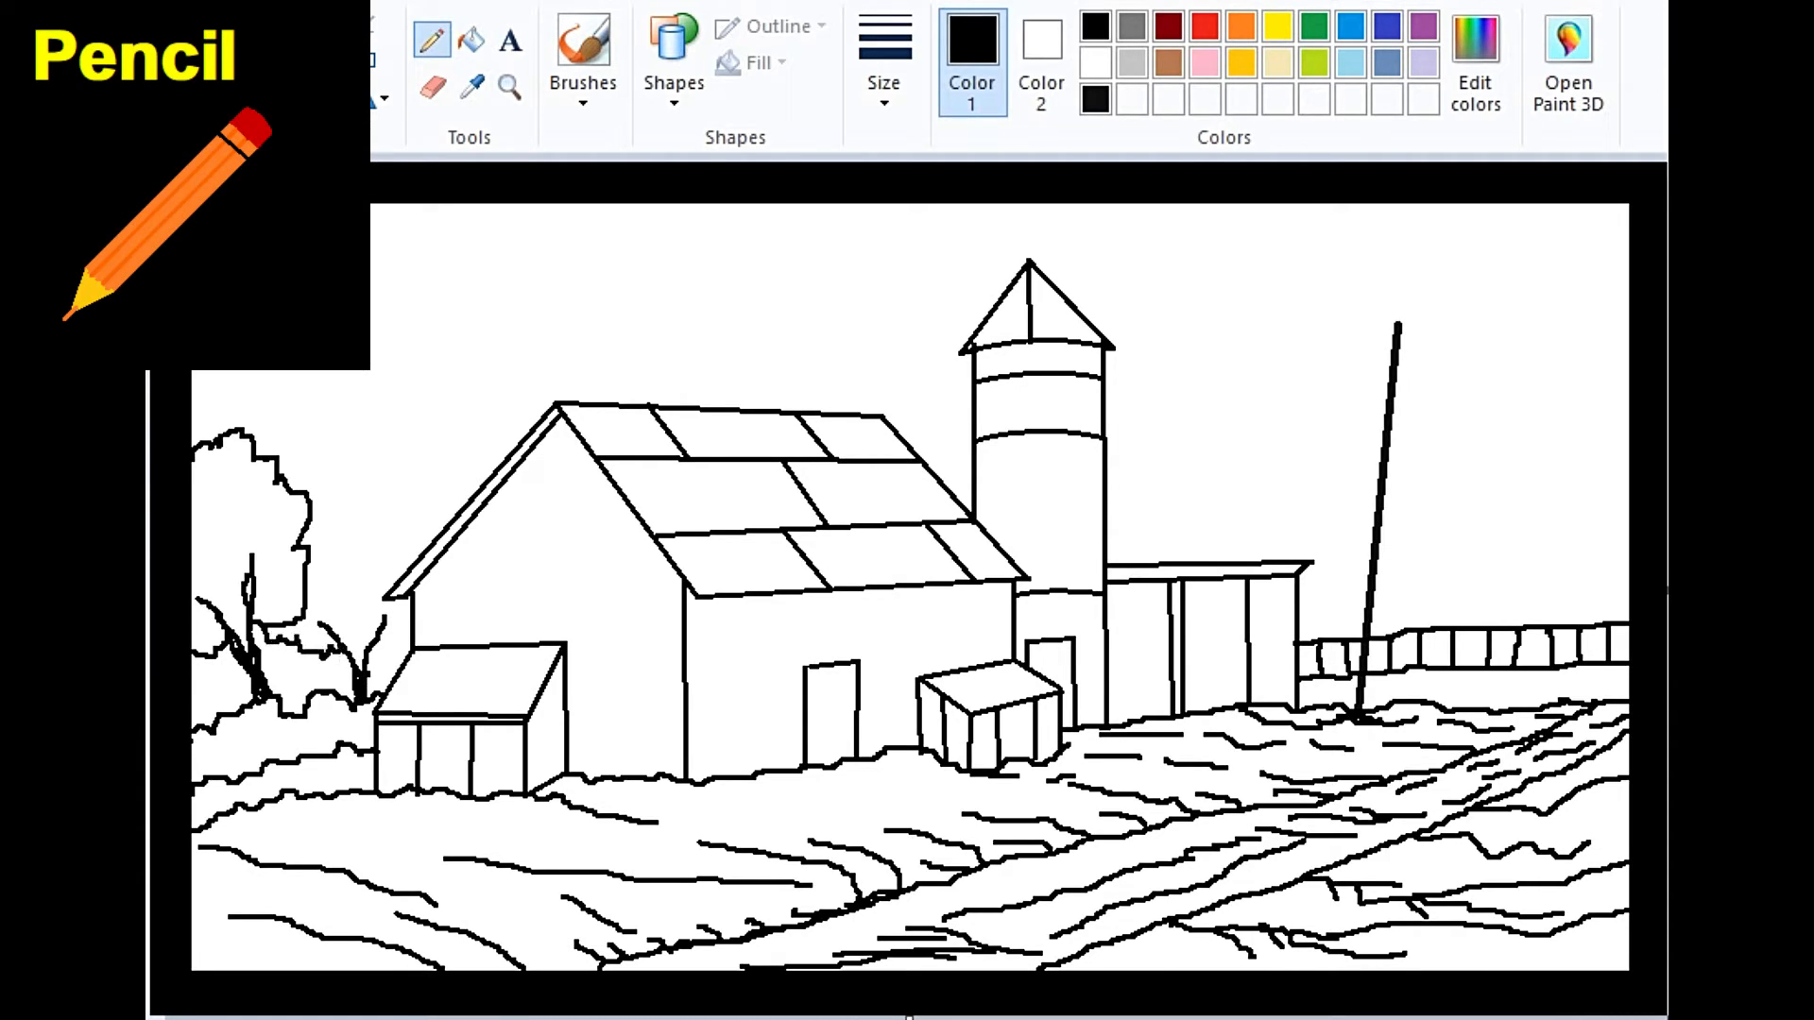
{"action": "mouse_move", "coordinate": [284, 477]}
{"action": "left_mouse_down"}
{"action": "mouse_move", "coordinate": [388, 451]}
{"action": "mouse_move", "coordinate": [437, 489]}
{"action": "left_mouse_up"}
Draw a short rod on the barn roof's peak and add crossarms and fittings near the top of the utility pole.
{"action": "left_click_drag", "start_coordinate": [555, 405], "coordinate": [555, 359]}
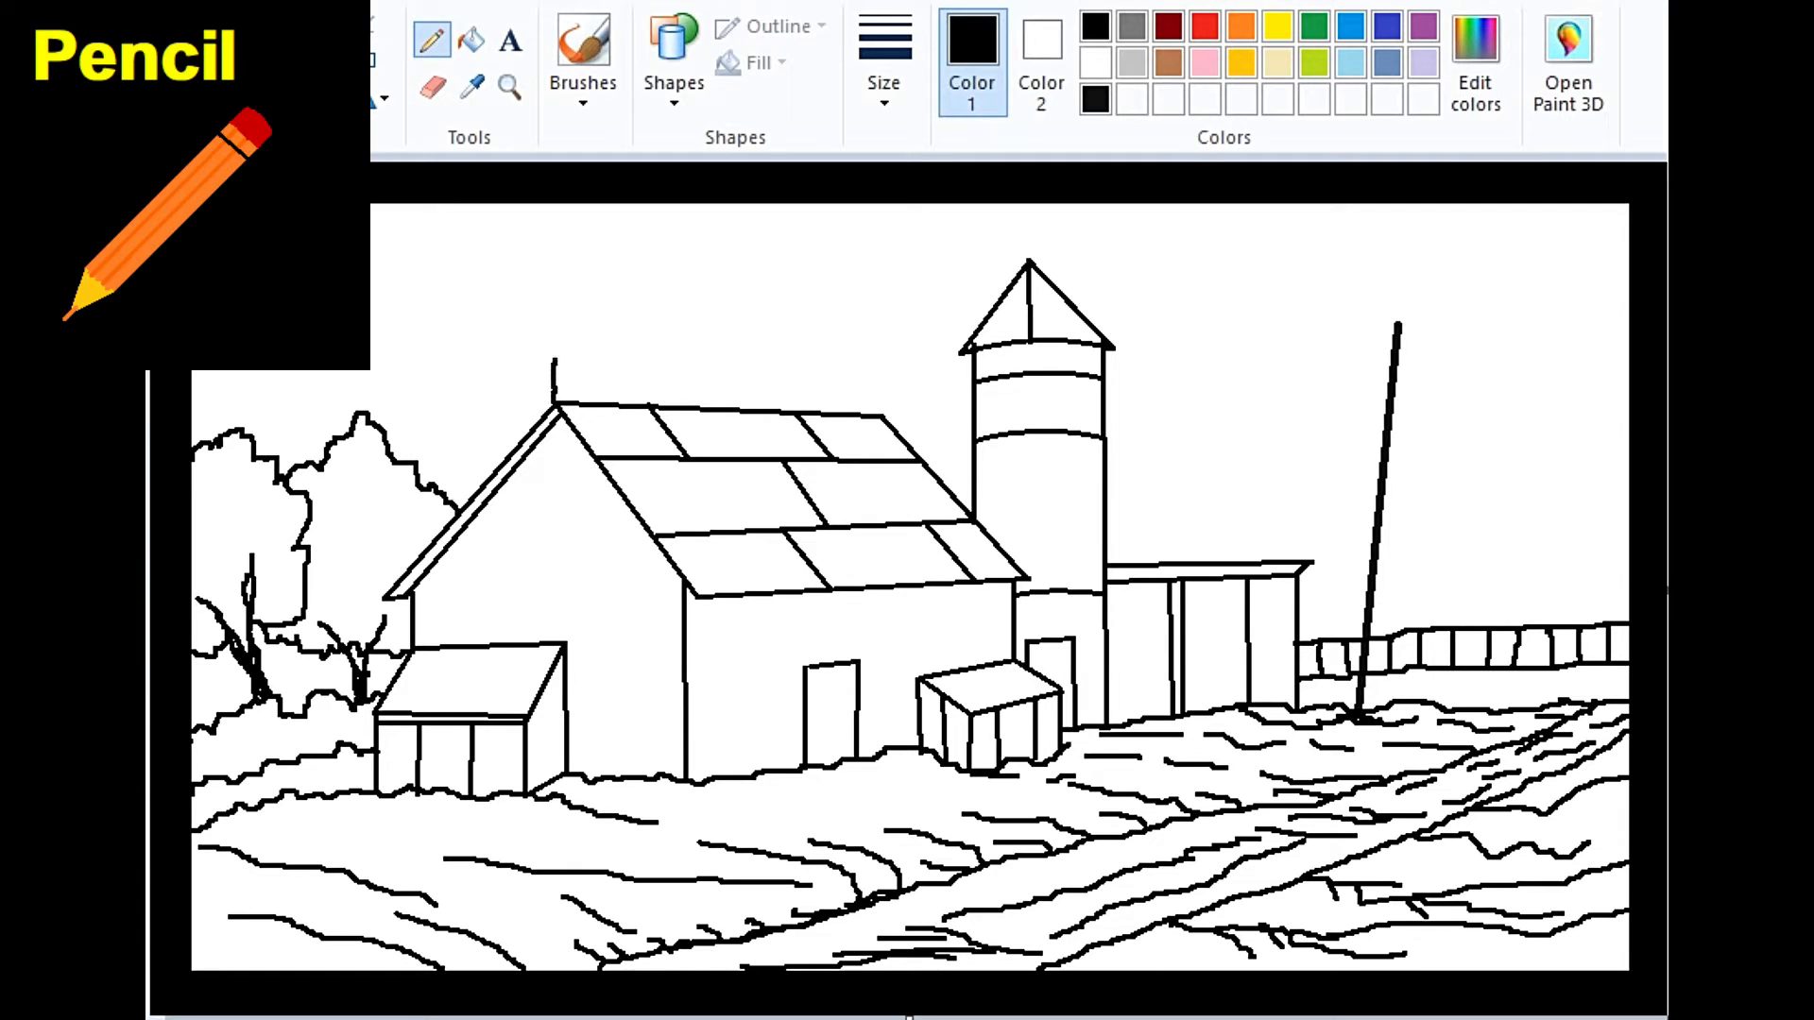
{"action": "left_click_drag", "start_coordinate": [1353, 347], "coordinate": [1427, 347]}
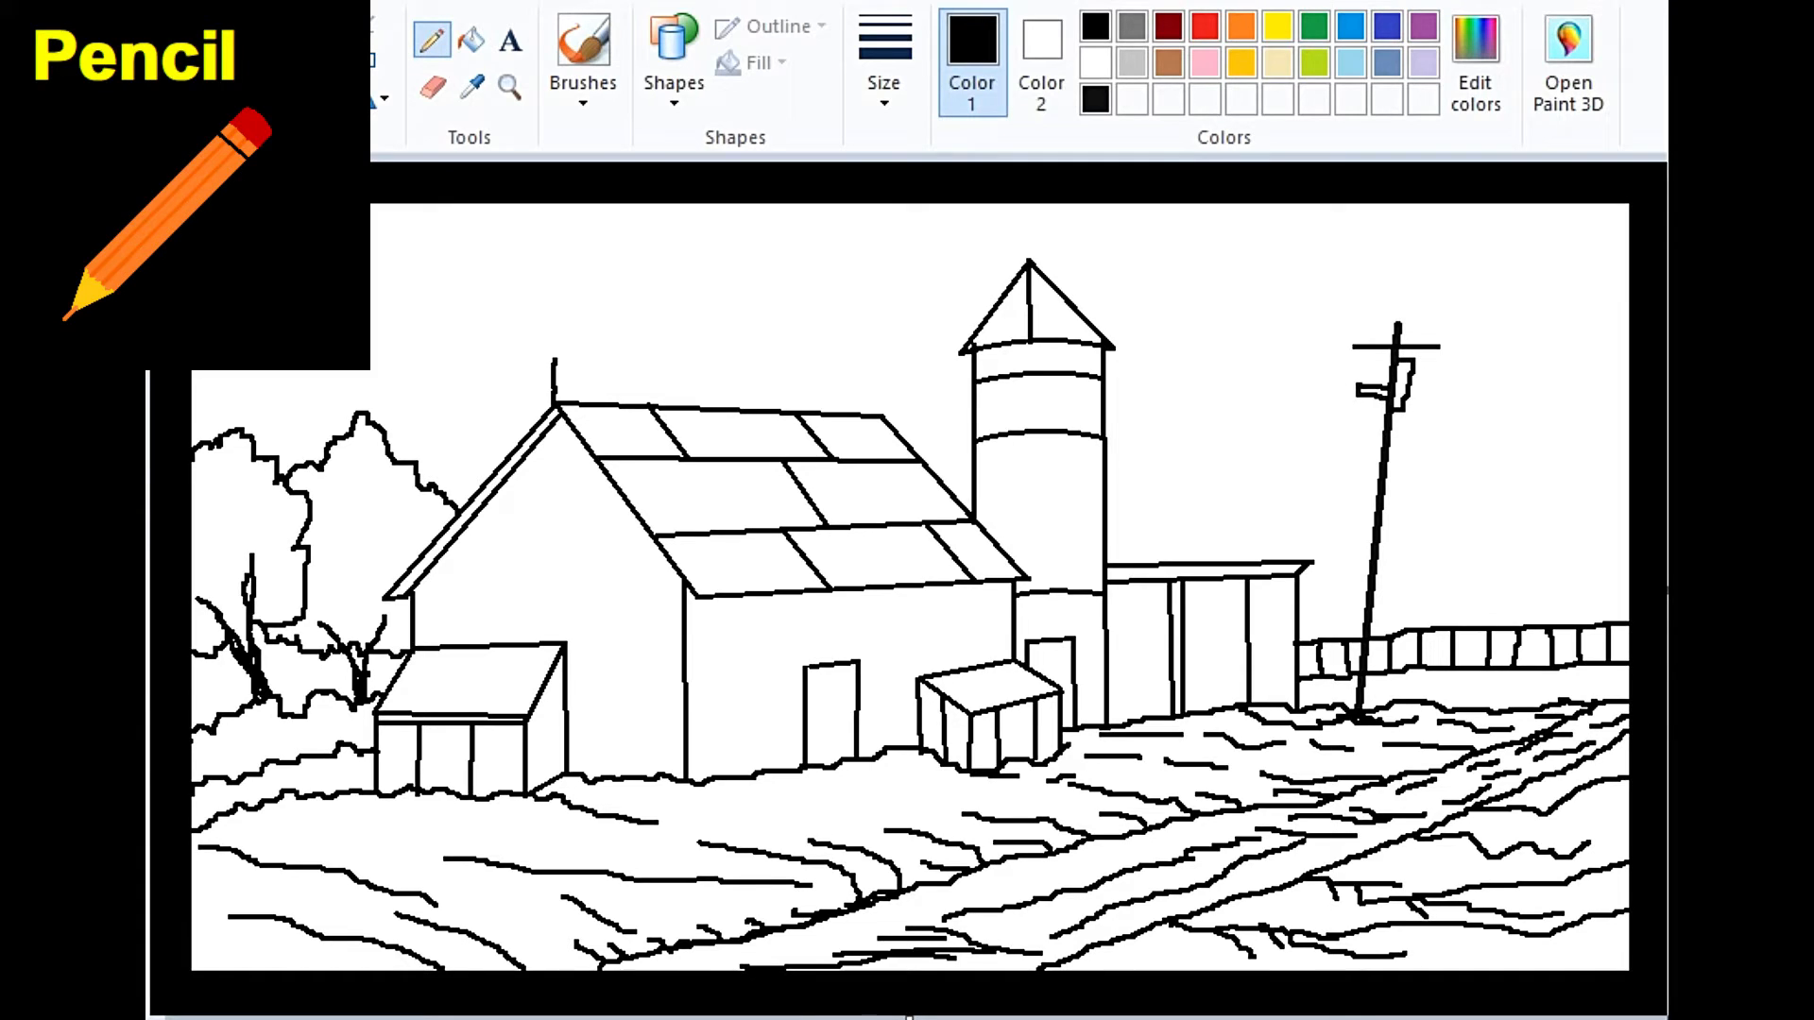
{"action": "left_click_drag", "start_coordinate": [1349, 352], "coordinate": [1386, 359]}
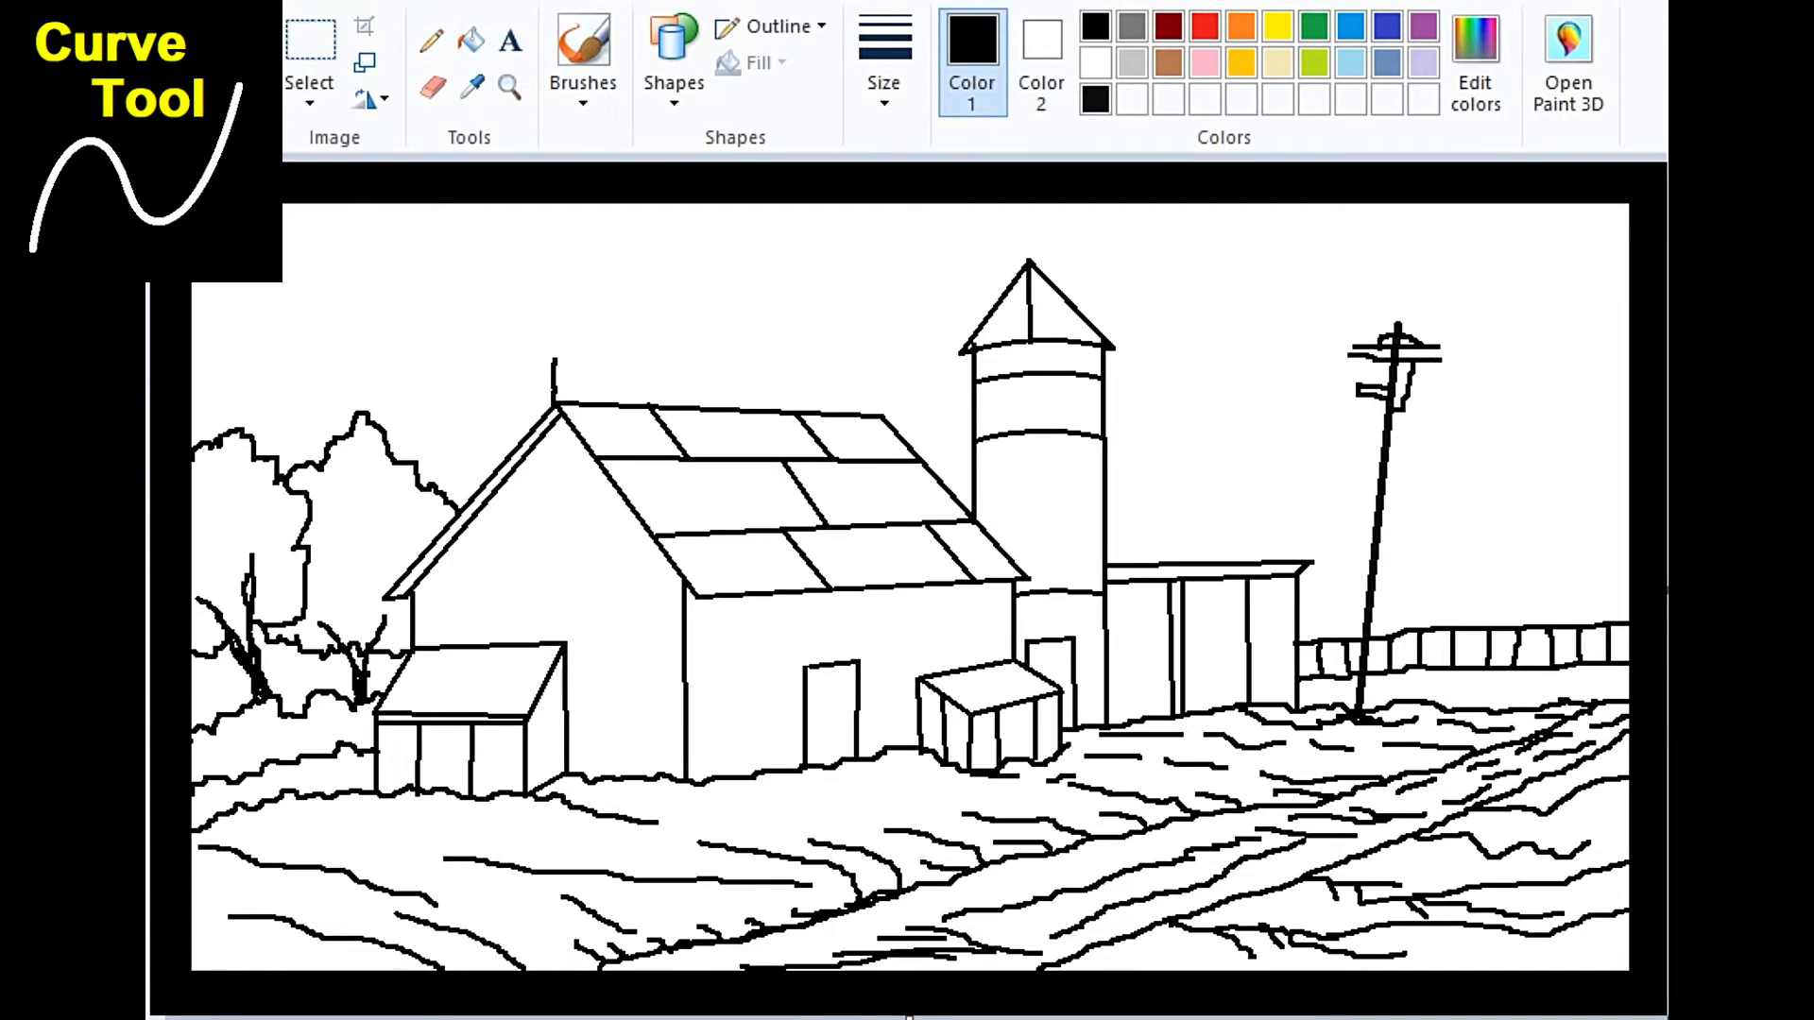
Draw sagging pairs of wires with the Curve tool from the barn's eave to the pole and onward to the canvas edge.
{"action": "left_click_drag", "start_coordinate": [1025, 575], "coordinate": [1389, 355]}
{"action": "left_click_drag", "start_coordinate": [1210, 463], "coordinate": [1233, 501]}
{"action": "left_click_drag", "start_coordinate": [1278, 405], "coordinate": [1287, 442]}
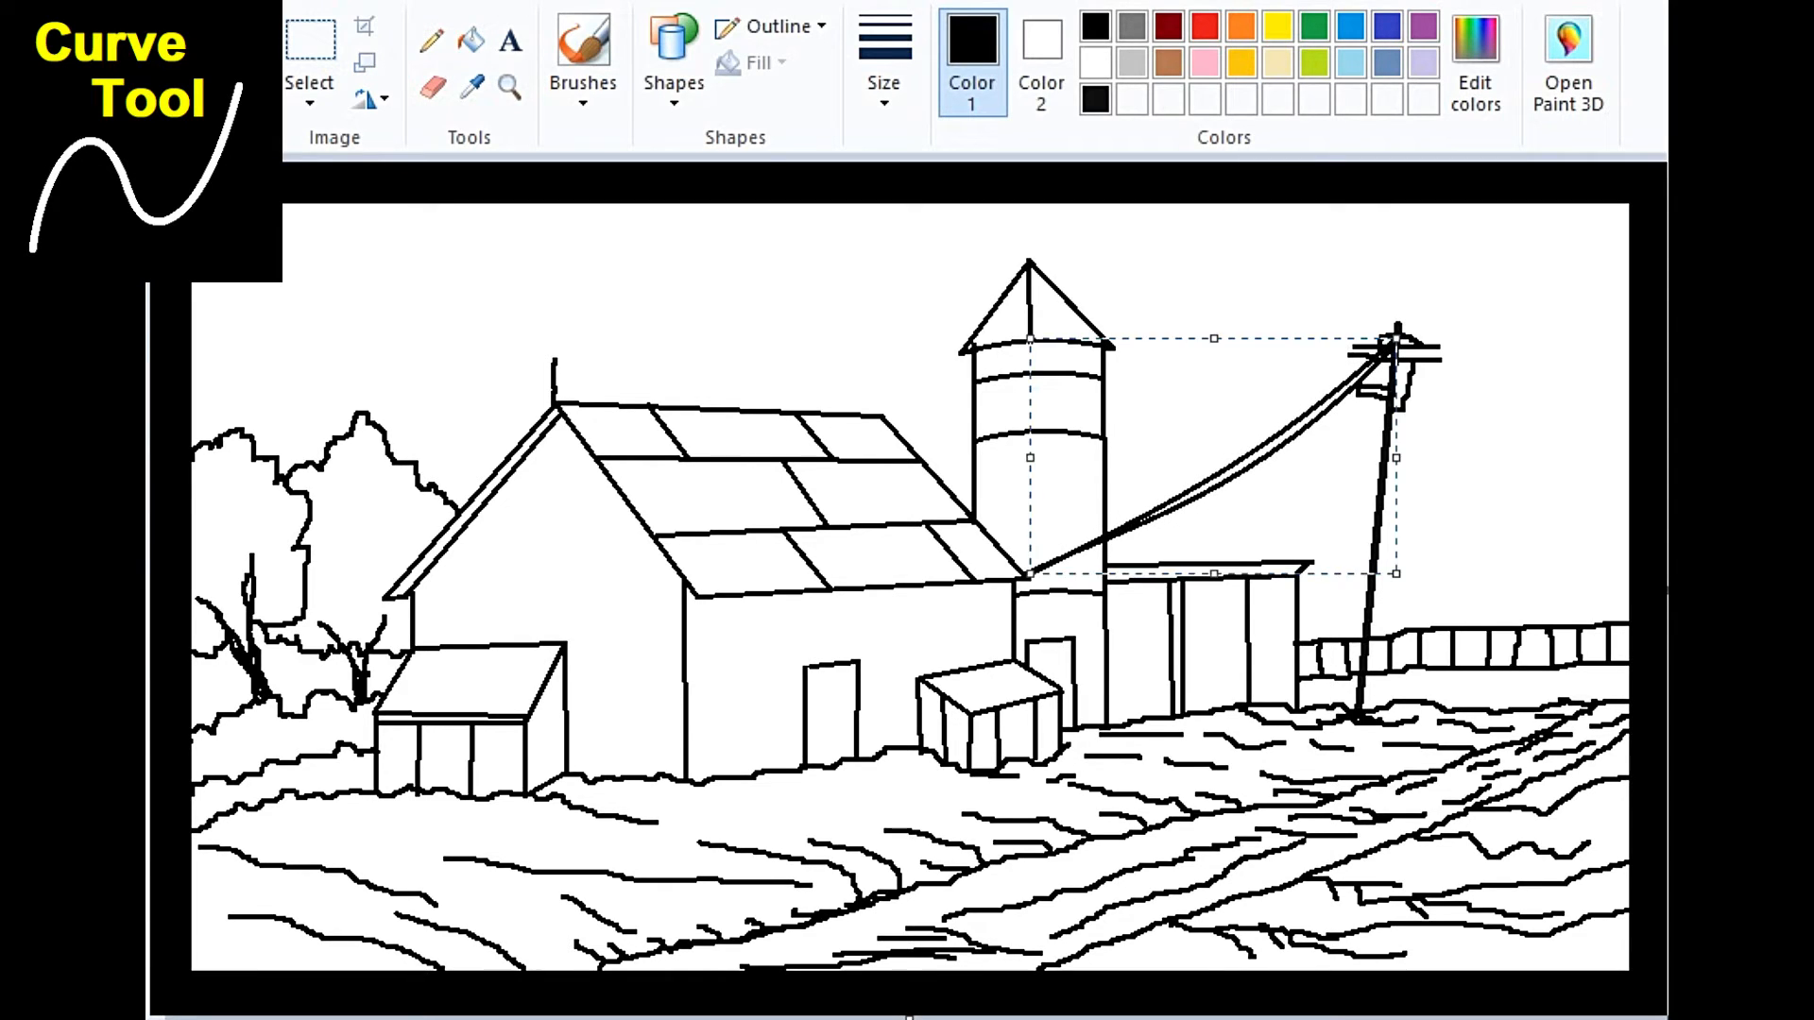
{"action": "left_click_drag", "start_coordinate": [1412, 343], "coordinate": [1629, 319]}
{"action": "mouse_move", "coordinate": [1504, 334]}
{"action": "left_mouse_down"}
{"action": "mouse_move", "coordinate": [1499, 363]}
{"action": "mouse_move", "coordinate": [1629, 298]}
{"action": "mouse_move", "coordinate": [1554, 341]}
{"action": "mouse_move", "coordinate": [1571, 333]}
{"action": "left_mouse_up"}
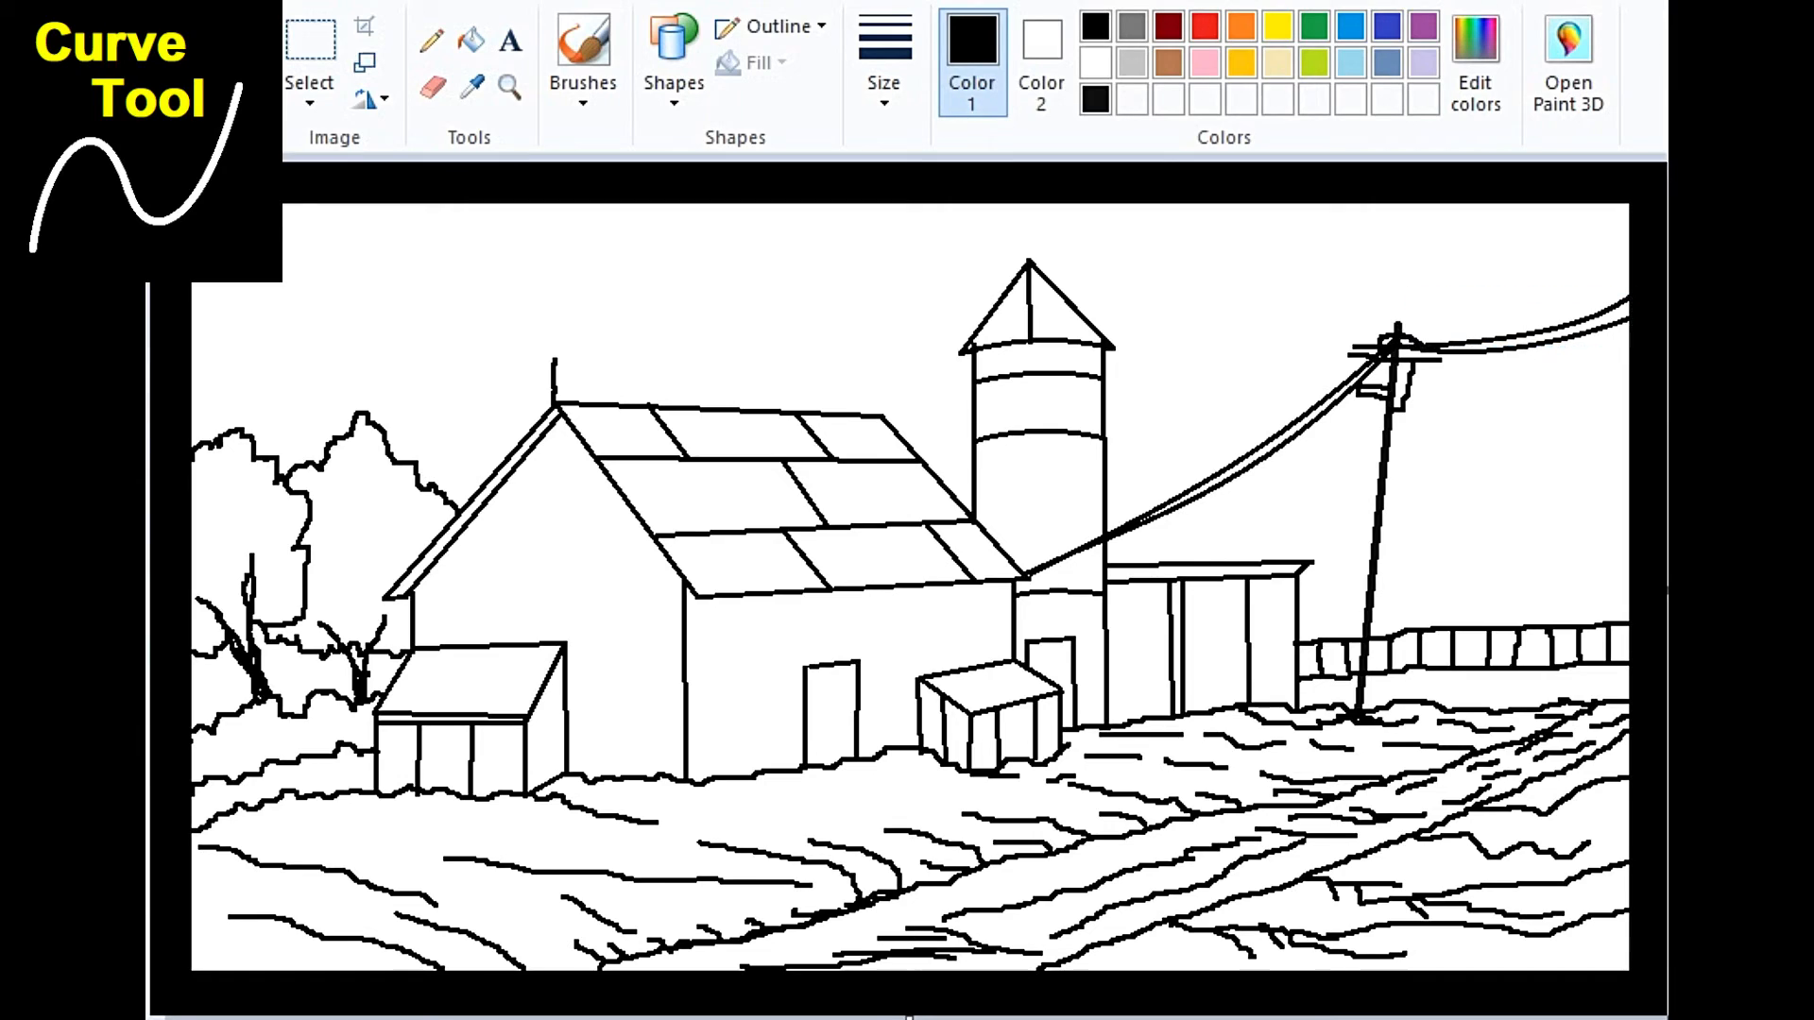
Sketch a small bare shrub with forked branches between the flat-roofed shed and the utility pole using the Pencil.
{"action": "left_click", "coordinate": [432, 41]}
{"action": "mouse_move", "coordinate": [1324, 592]}
{"action": "left_mouse_down"}
{"action": "mouse_move", "coordinate": [1332, 626]}
{"action": "mouse_move", "coordinate": [1353, 546]}
{"action": "mouse_move", "coordinate": [1331, 563]}
{"action": "mouse_move", "coordinate": [1319, 544]}
{"action": "left_mouse_up"}
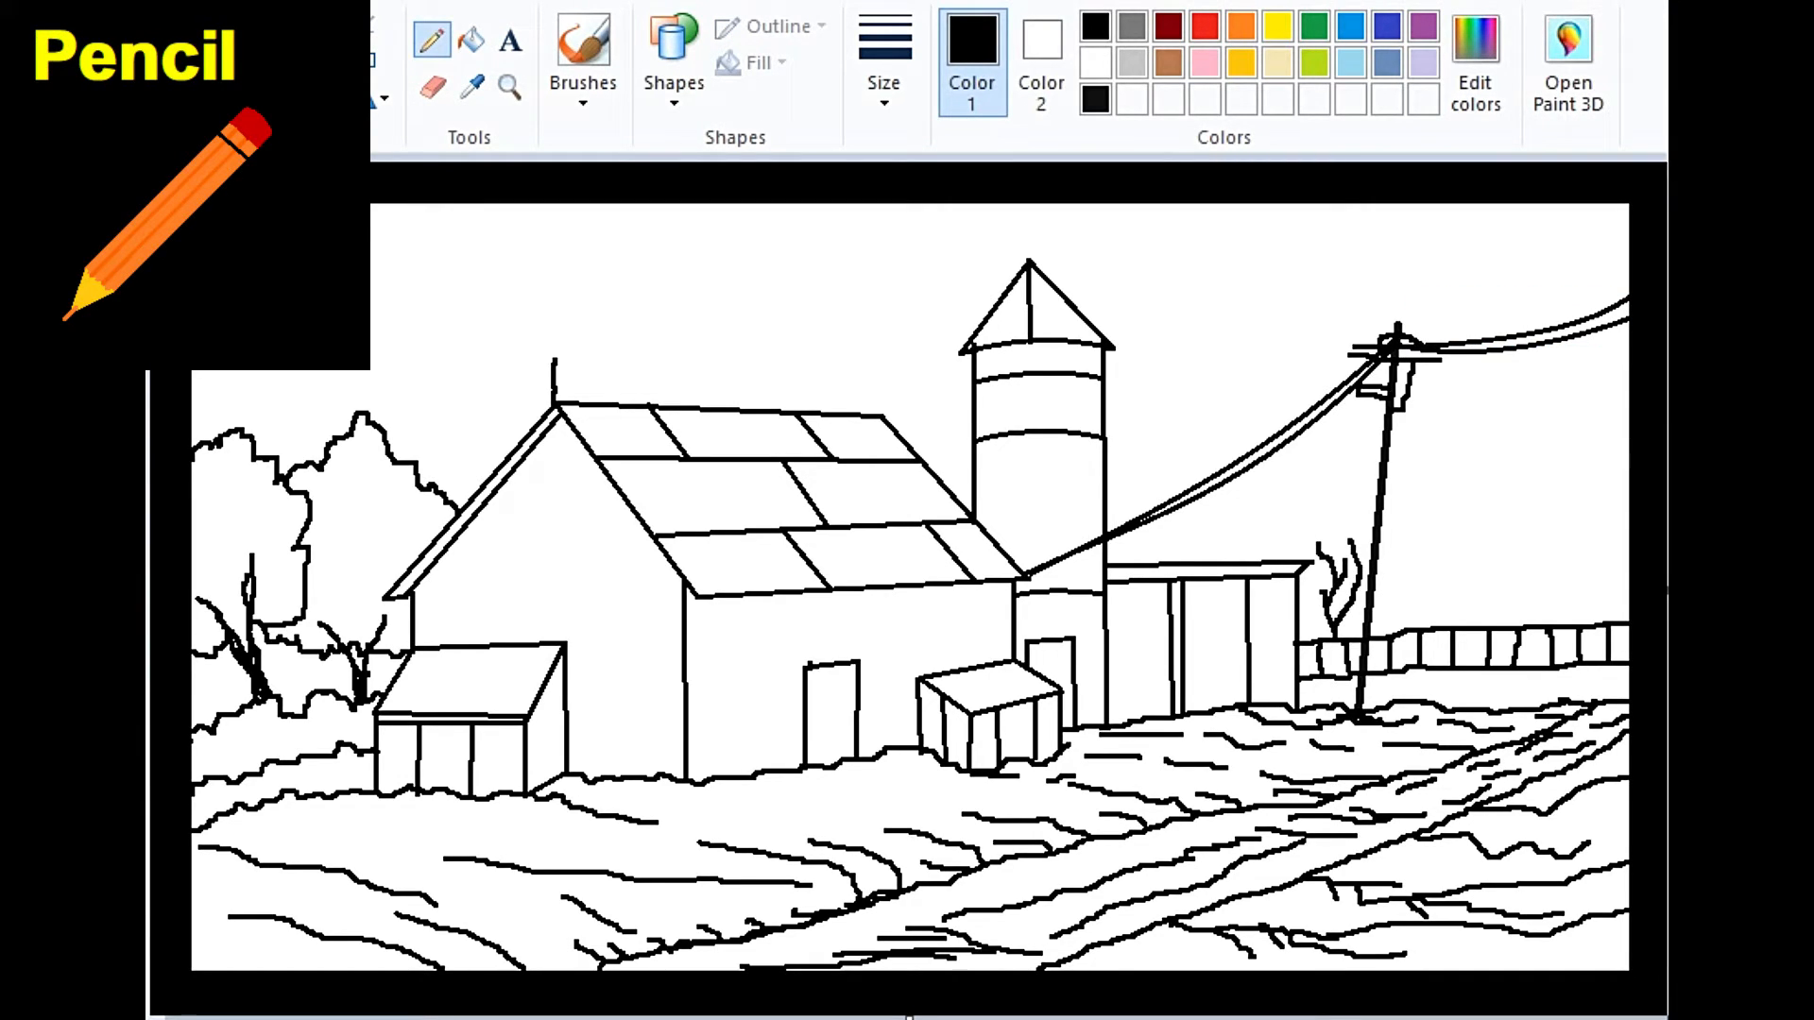
Outline four leafy tree crowns with branching trunks and low undergrowth behind the flat-roofed shed and fence using the Pencil.
{"action": "mouse_move", "coordinate": [1446, 626]}
{"action": "left_mouse_down"}
{"action": "mouse_move", "coordinate": [1427, 539]}
{"action": "mouse_move", "coordinate": [1475, 535]}
{"action": "mouse_move", "coordinate": [1480, 504]}
{"action": "left_mouse_up"}
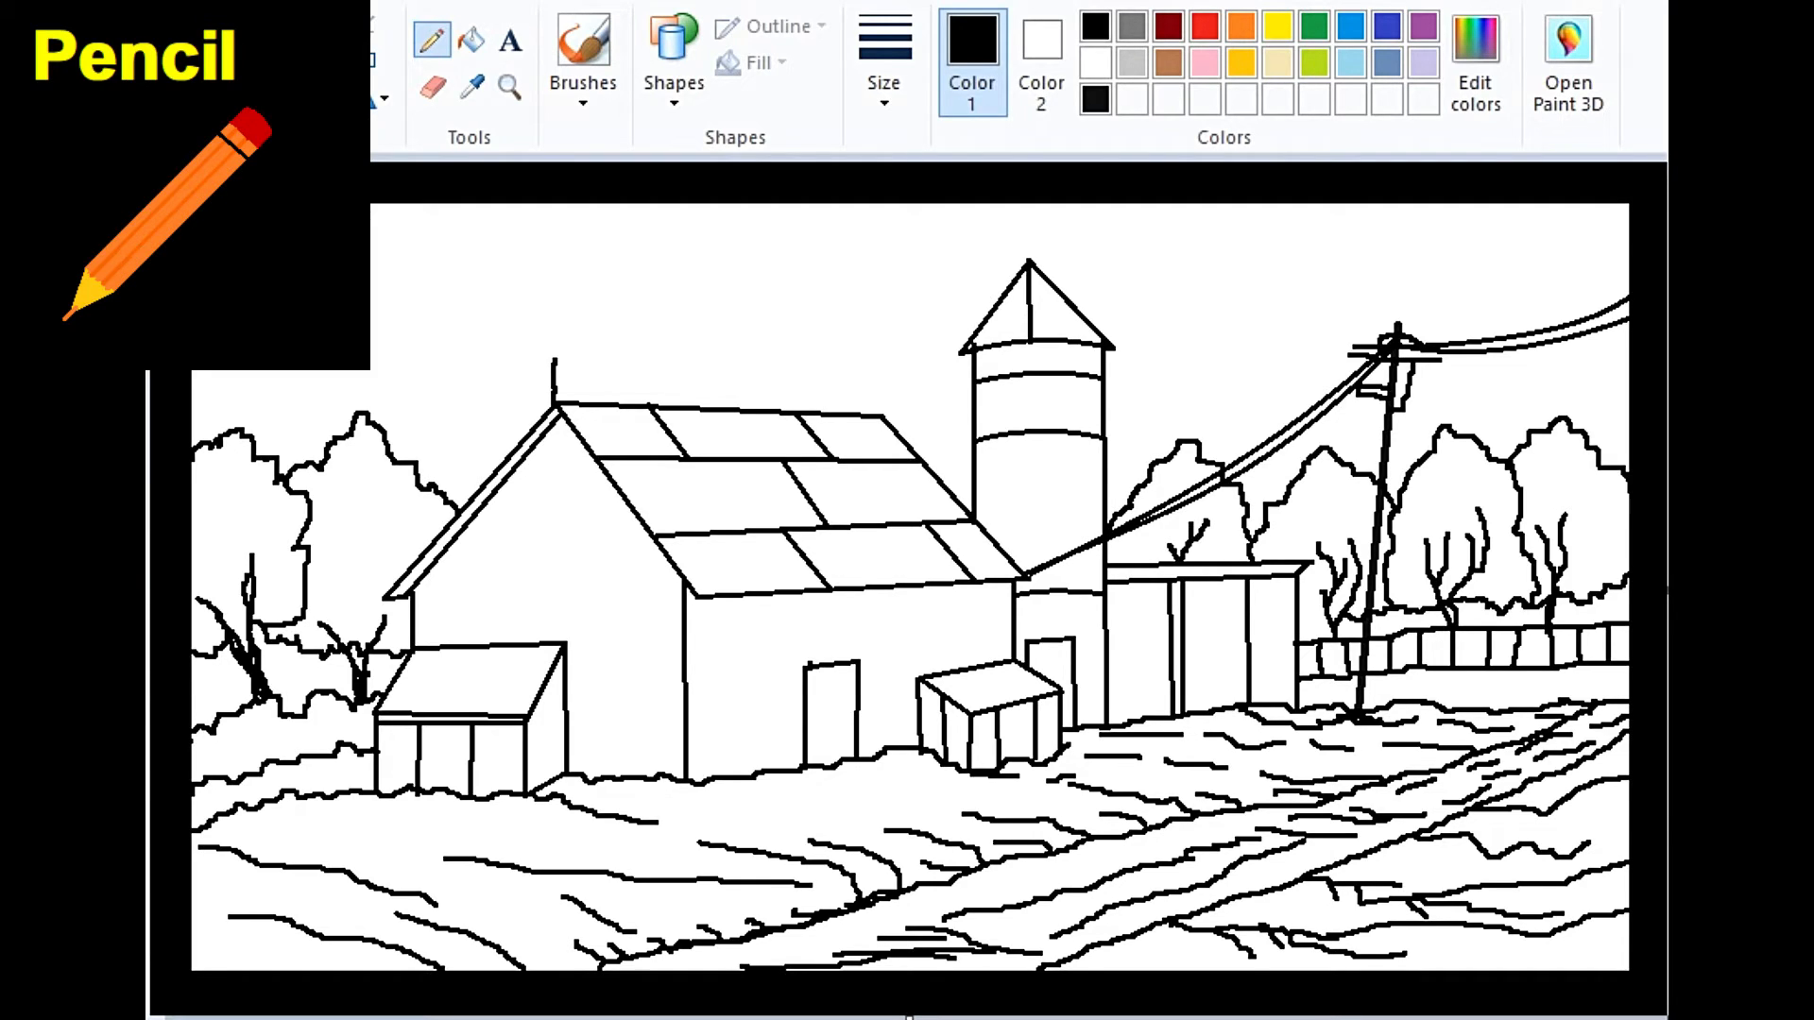
Draw vertical plank lines down the barn's long front wall with straight lines, doubling some of them.
{"action": "left_click_drag", "start_coordinate": [736, 598], "coordinate": [739, 777]}
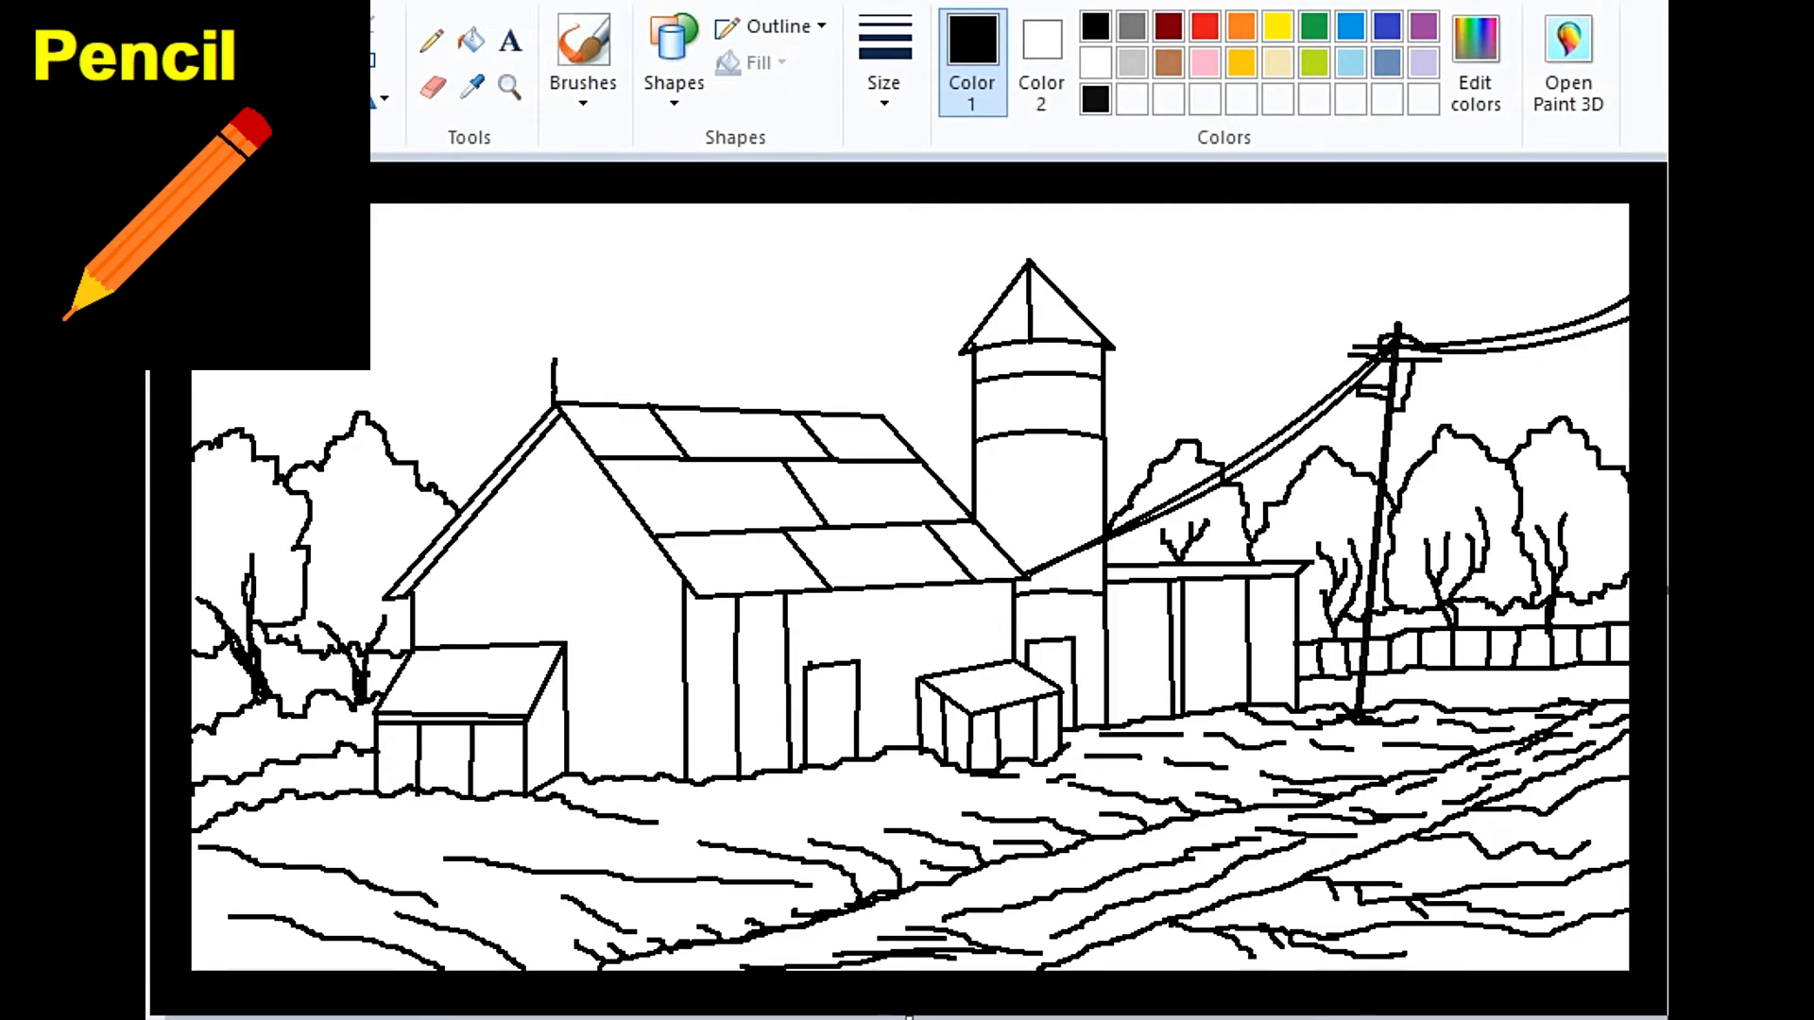
{"action": "key", "text": "ctrl+z"}
{"action": "left_click_drag", "start_coordinate": [800, 594], "coordinate": [797, 770]}
{"action": "left_click_drag", "start_coordinate": [732, 599], "coordinate": [731, 716]}
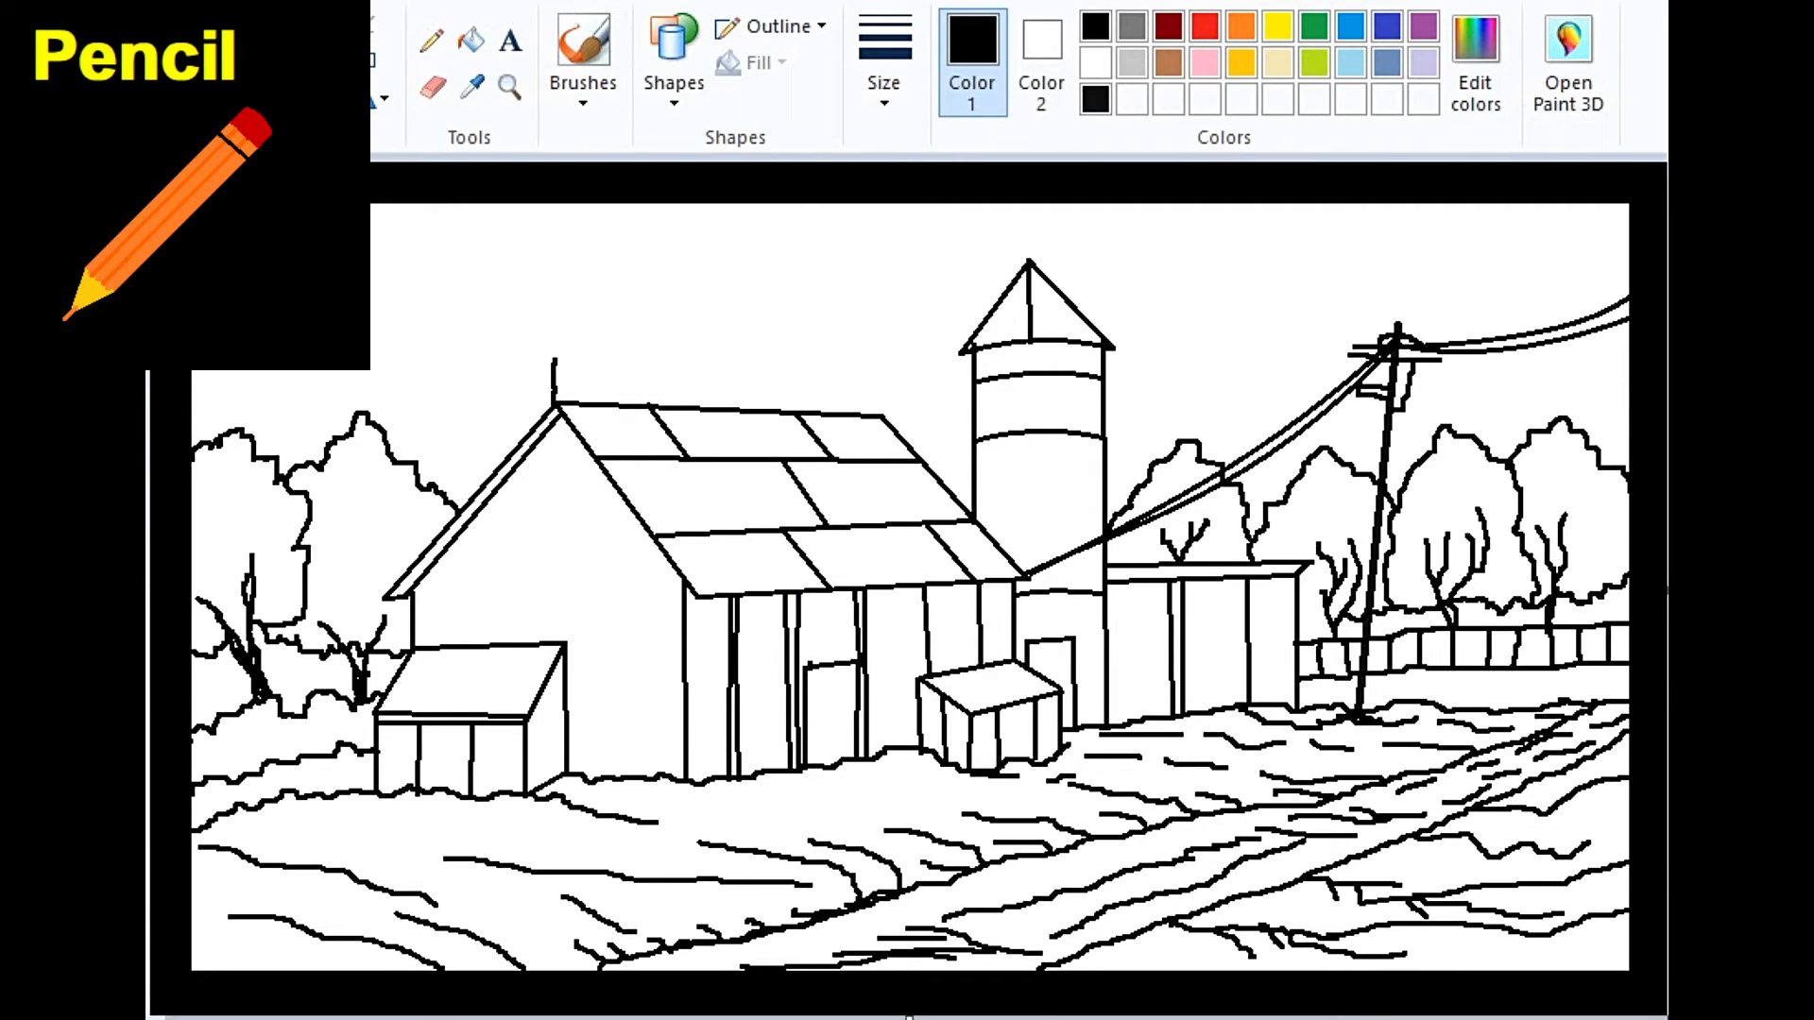
Draw the gable's horizontal base line, a small gable opening and vertical plank lines on the barn's end wall.
{"action": "left_click_drag", "start_coordinate": [417, 581], "coordinate": [686, 586]}
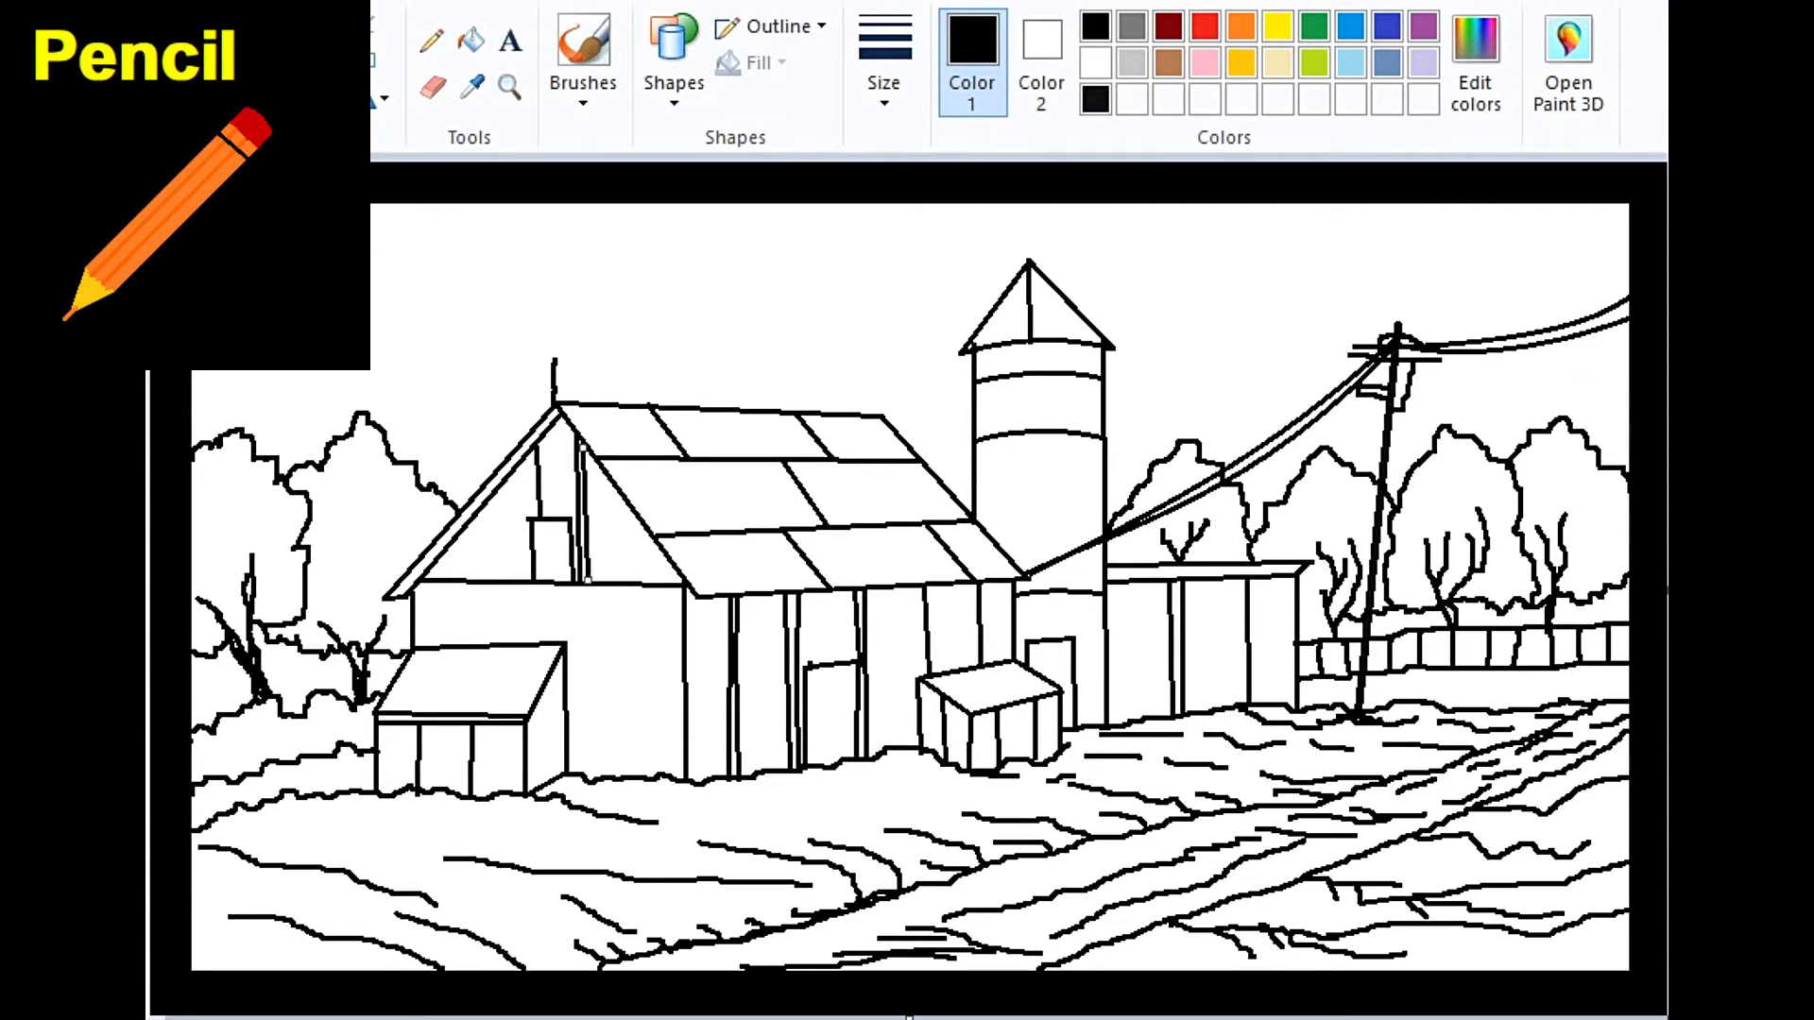
{"action": "left_click_drag", "start_coordinate": [630, 576], "coordinate": [625, 582]}
{"action": "left_click_drag", "start_coordinate": [631, 514], "coordinate": [634, 582]}
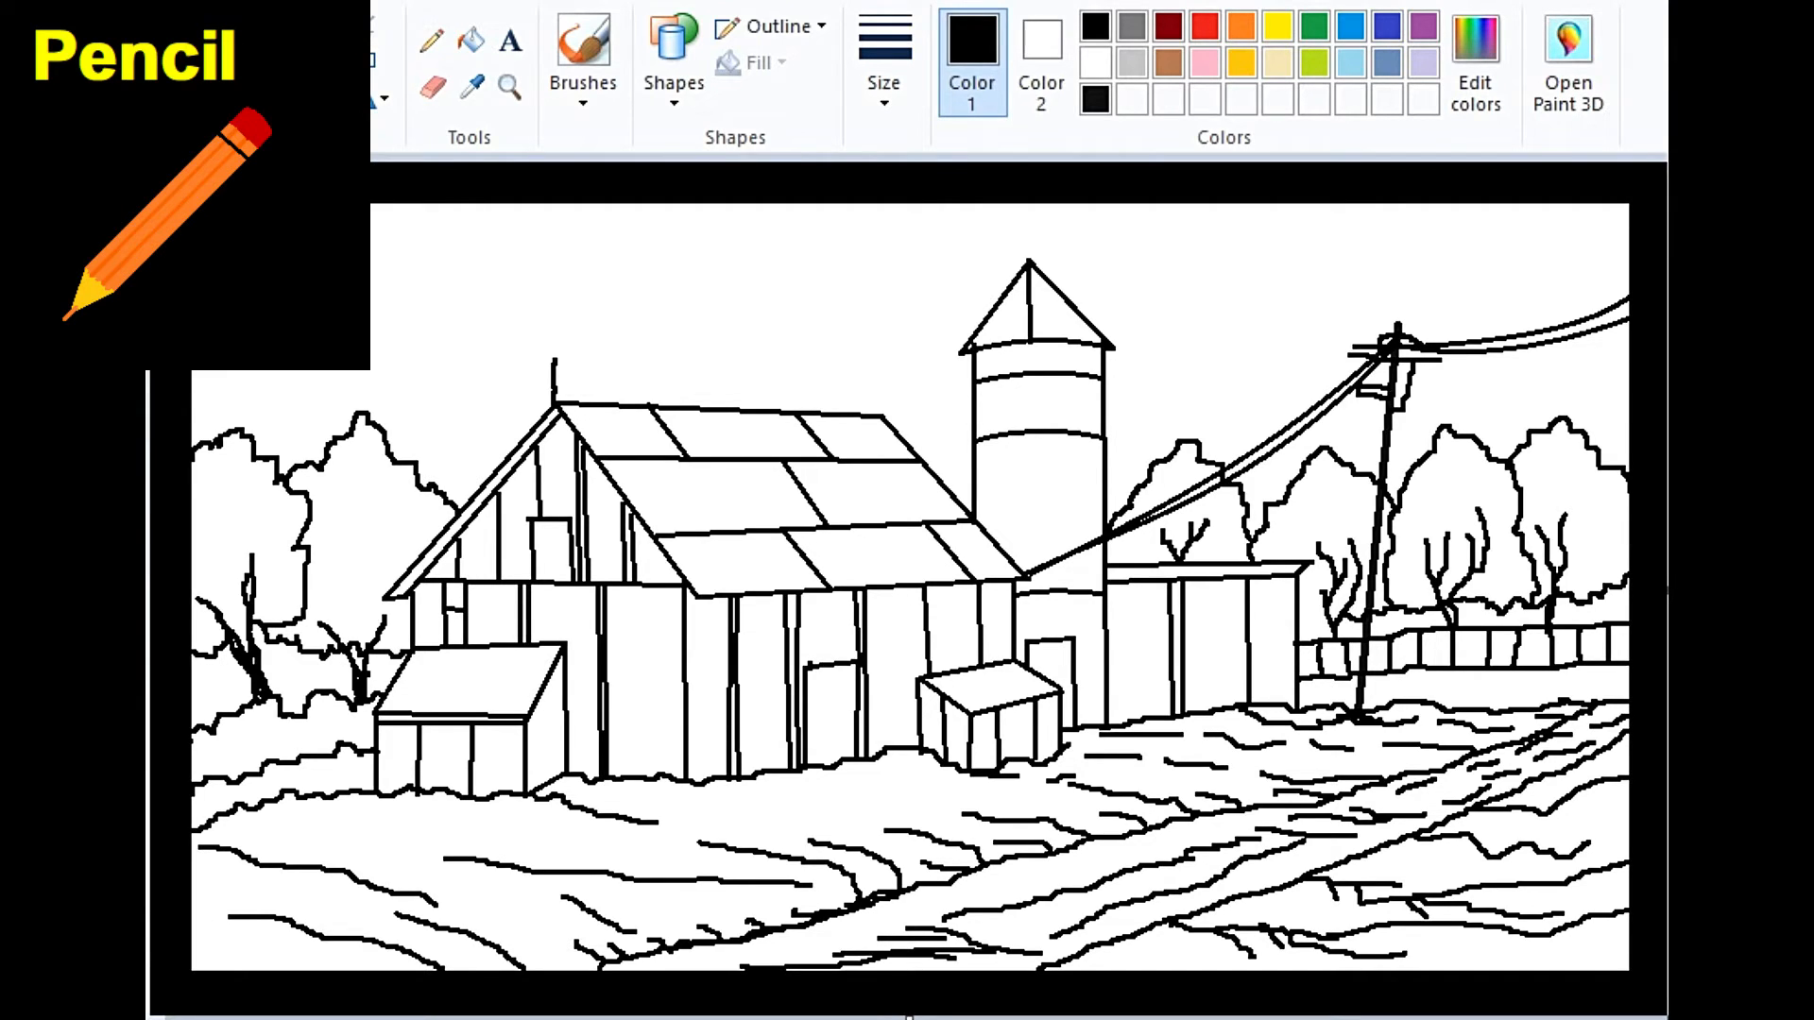
Thicken the tree trunks and branches and add fence posts and more ground strokes with the Pencil.
{"action": "left_click", "coordinate": [431, 40]}
{"action": "left_click_drag", "start_coordinate": [1300, 619], "coordinate": [1328, 624]}
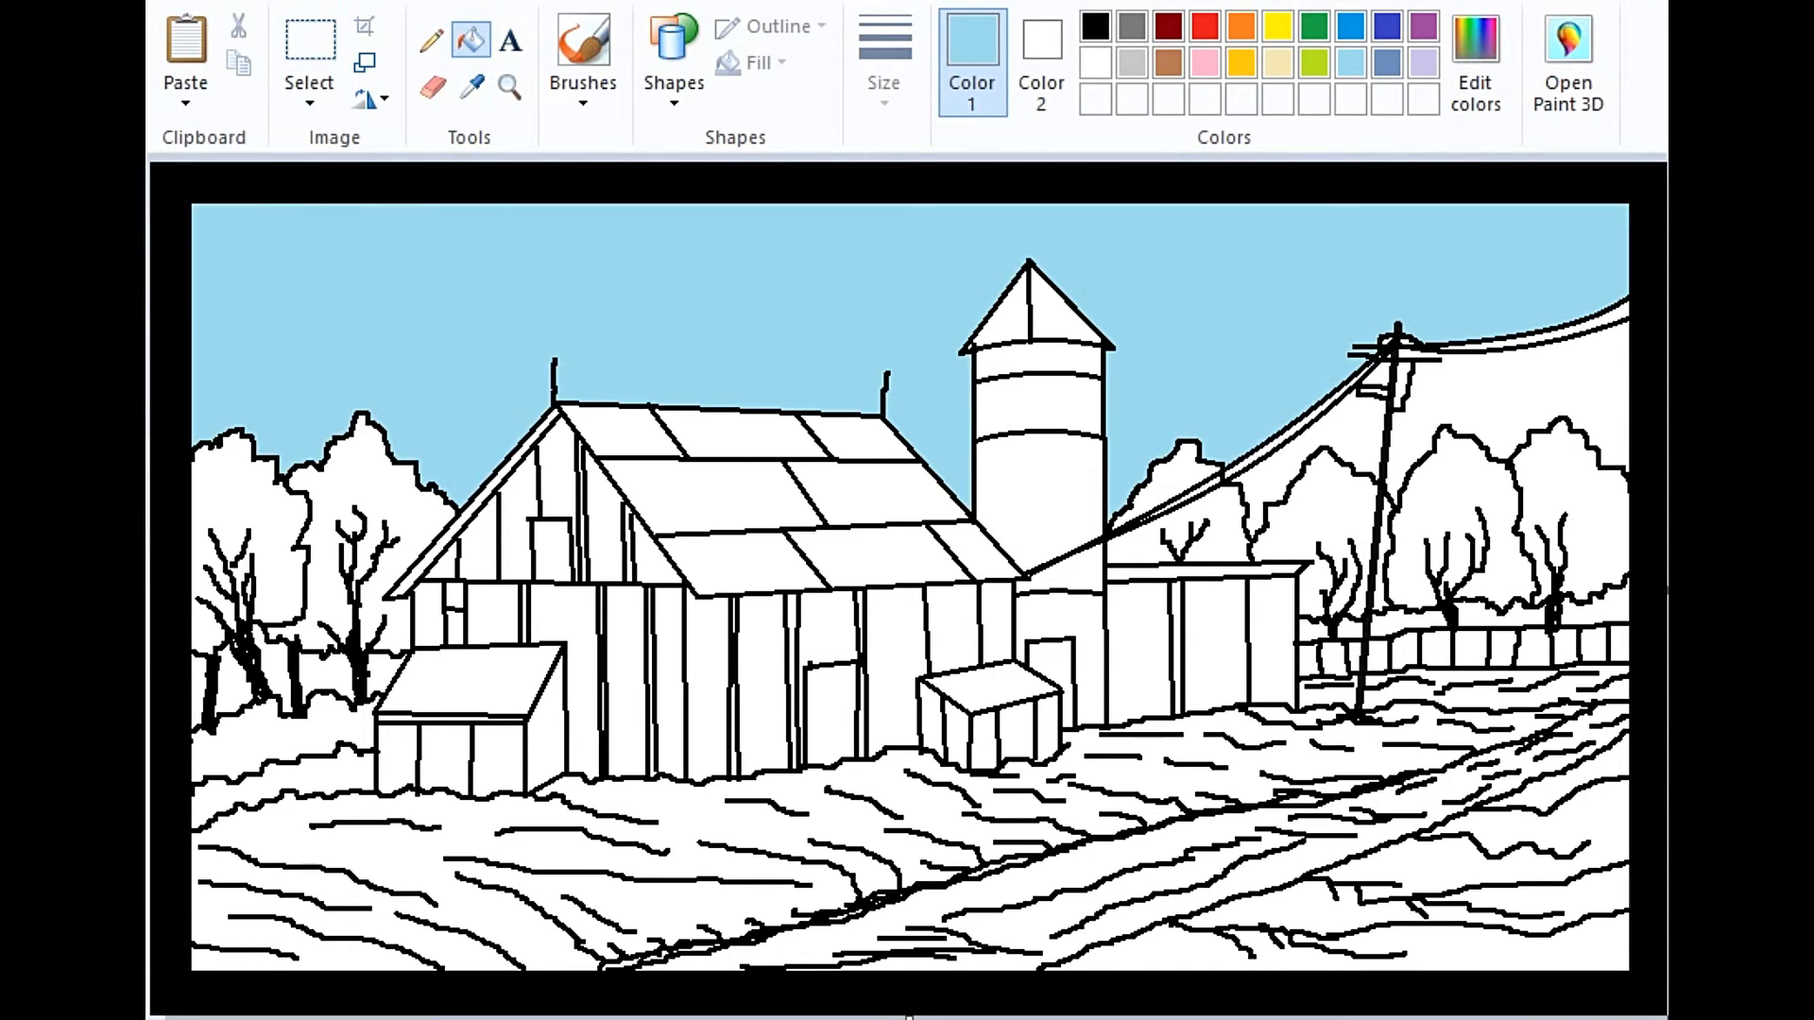
Fill the remaining sky areas below and between the utility wires with light blue.
{"action": "left_click", "coordinate": [1314, 26]}
{"action": "left_click", "coordinate": [1351, 62]}
{"action": "left_click", "coordinate": [1512, 387]}
{"action": "left_click", "coordinate": [1323, 454]}
{"action": "left_click", "coordinate": [1549, 321]}
{"action": "left_click", "coordinate": [1304, 416]}
Fill both faces of the silo's conical roof with orange.
{"action": "left_click", "coordinate": [1204, 26]}
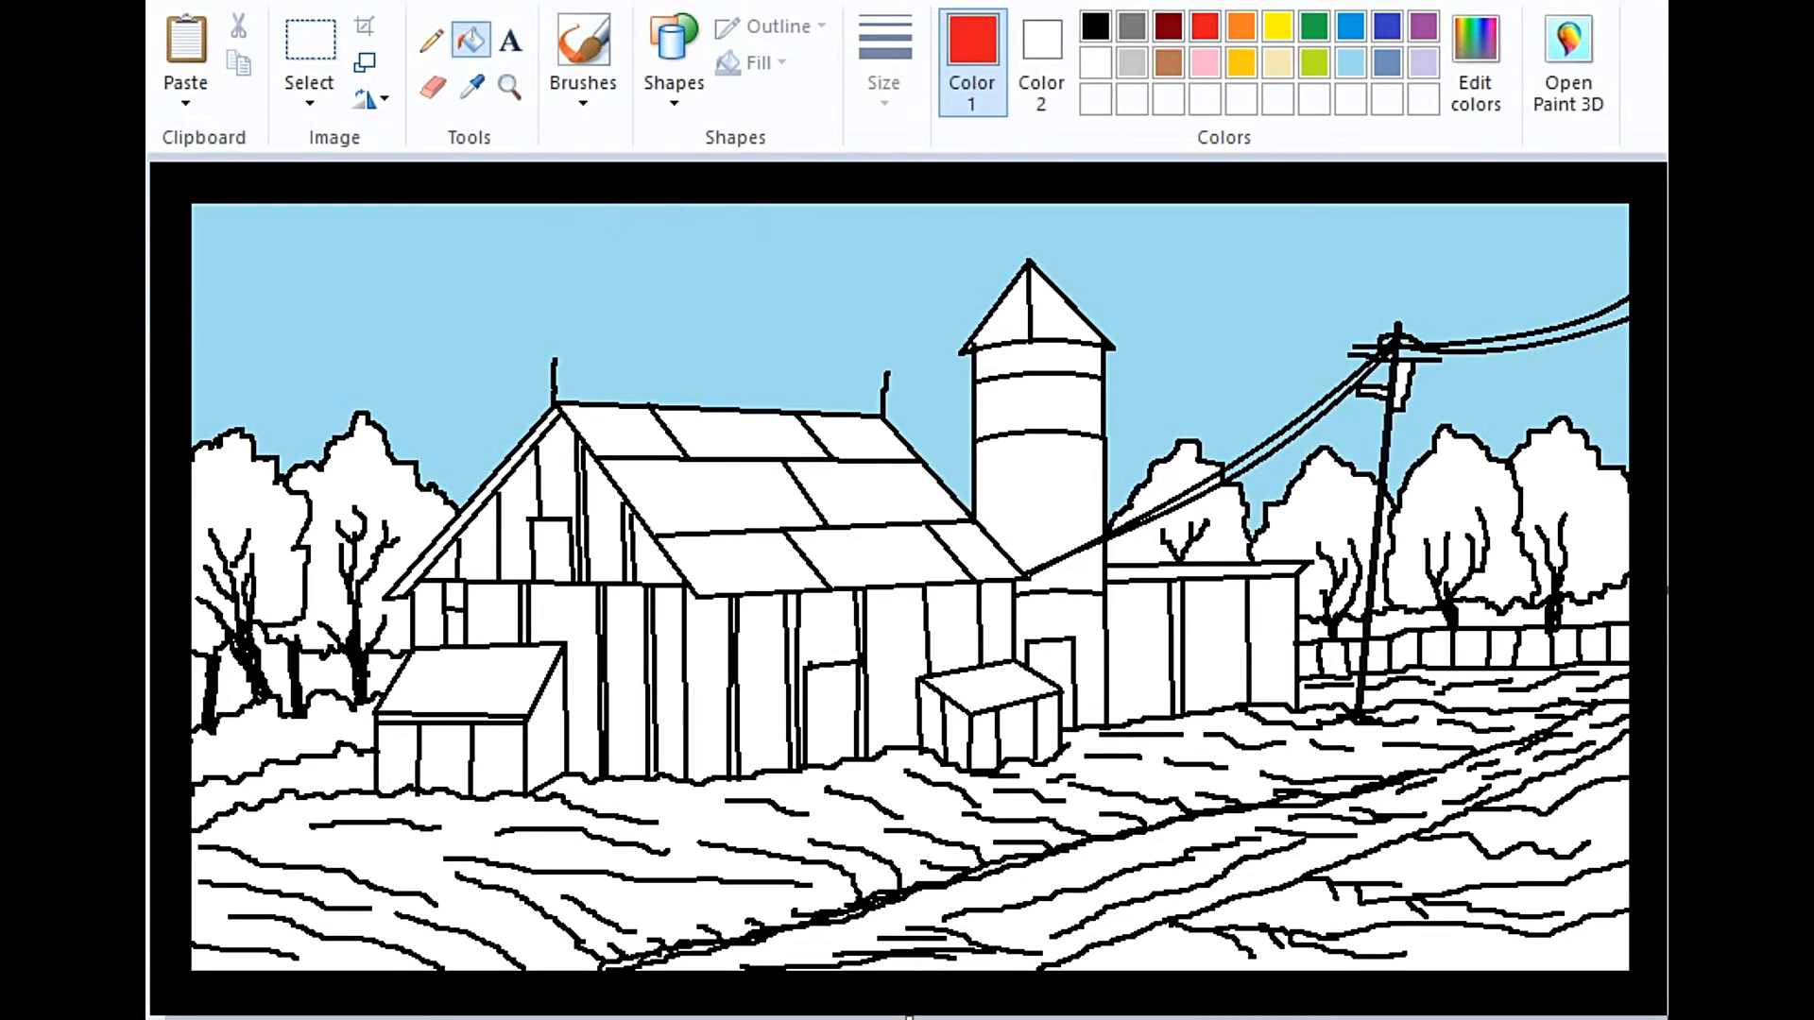
{"action": "left_click", "coordinate": [1242, 26]}
{"action": "left_click", "coordinate": [1063, 312]}
{"action": "left_click", "coordinate": [1002, 312]}
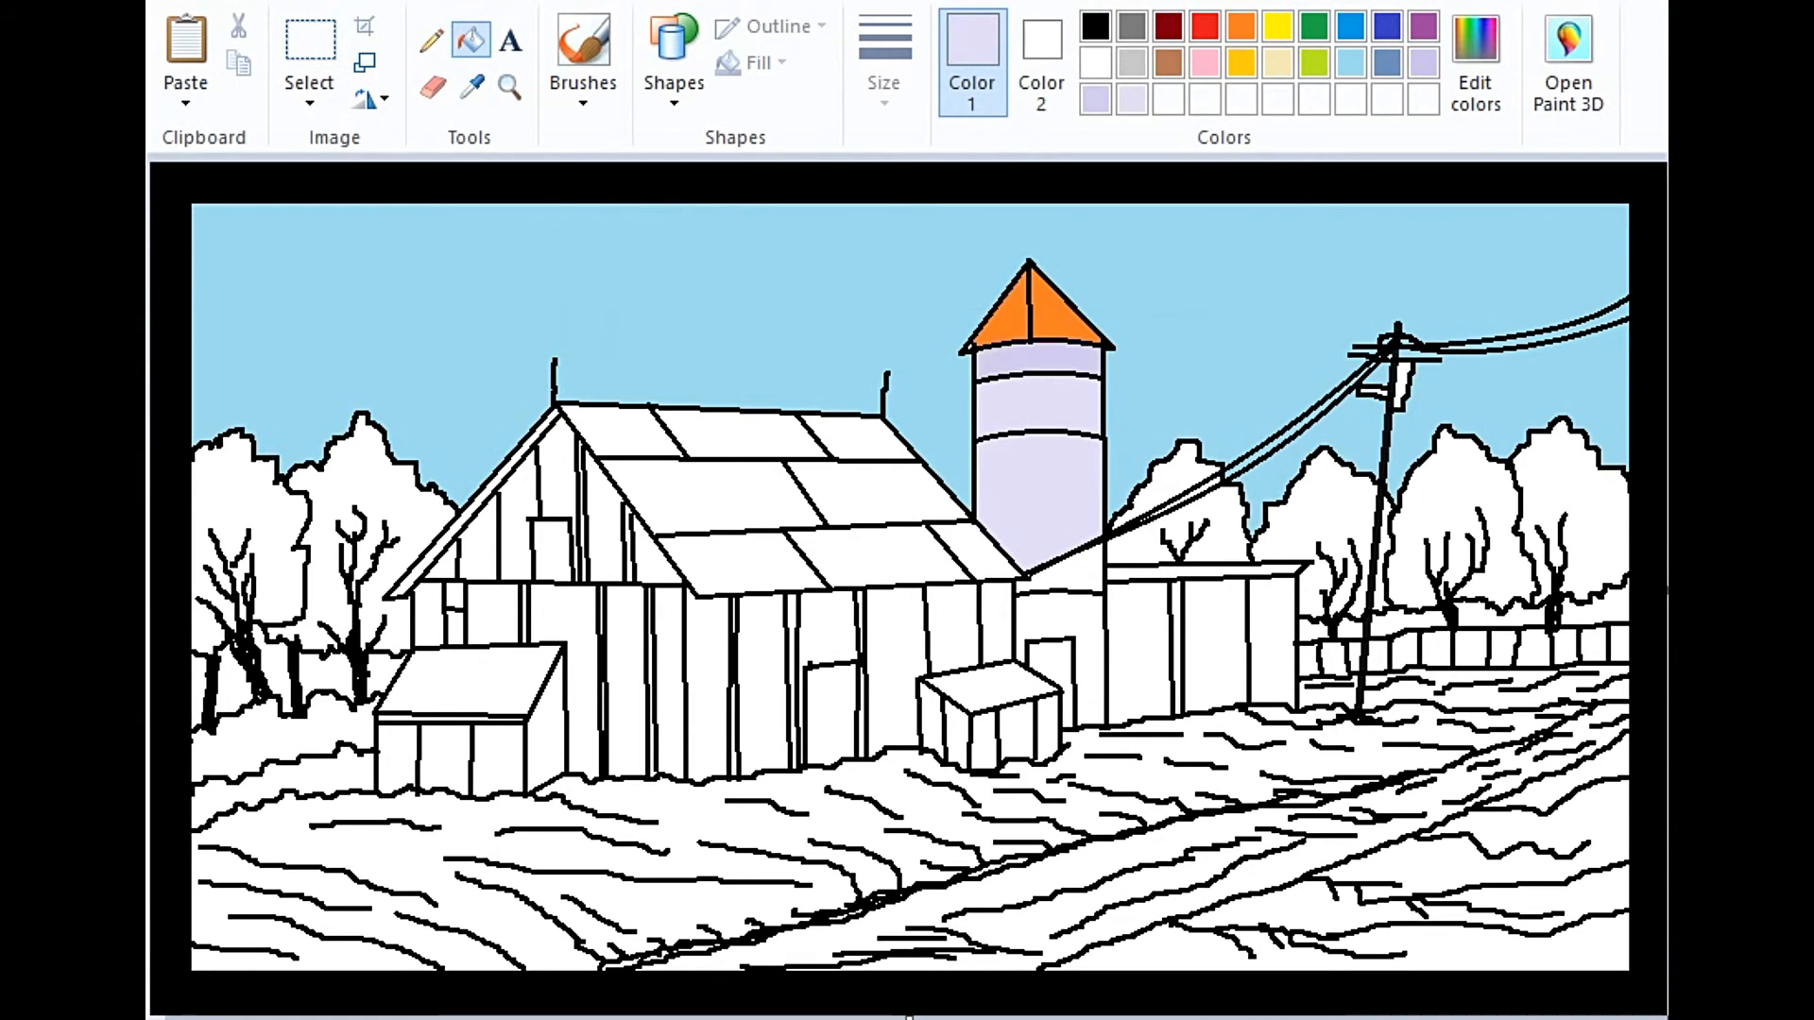
Fill the lower silo sections and the flat-roofed shed's wall panels with pale lavender.
{"action": "left_click", "coordinate": [1059, 567]}
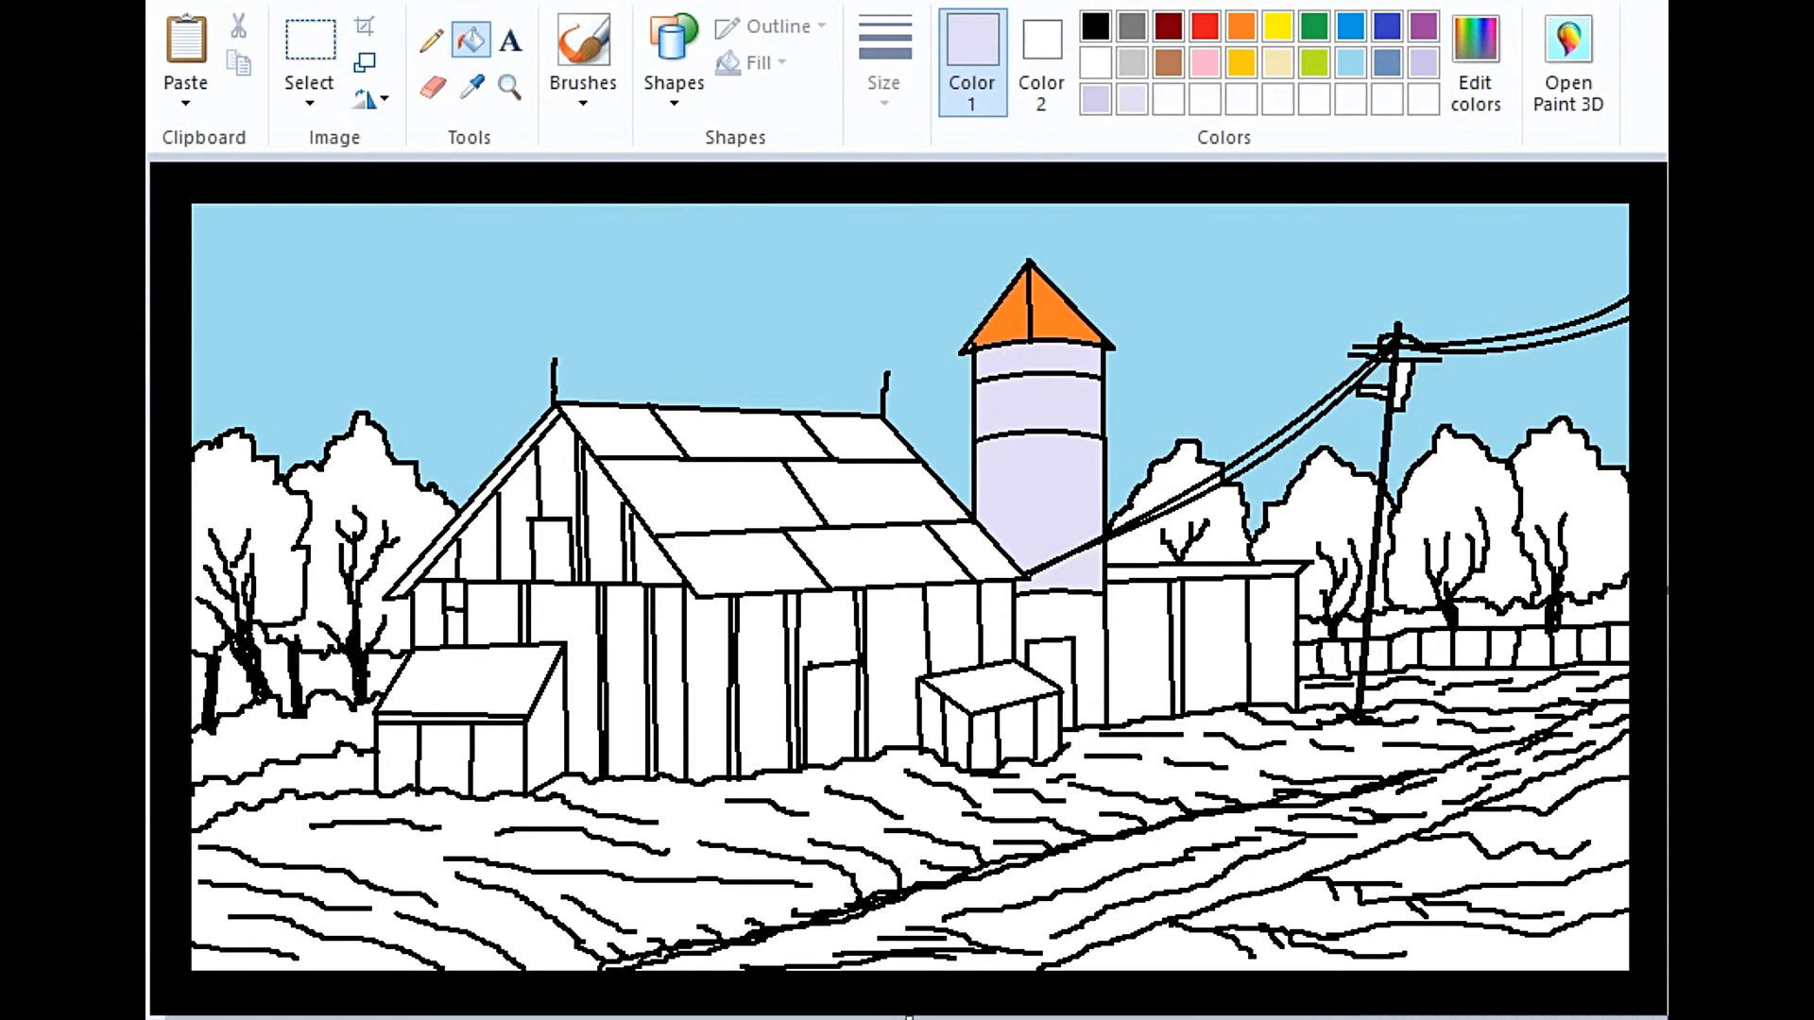
{"action": "left_click", "coordinate": [1058, 661]}
{"action": "left_click", "coordinate": [1138, 652]}
{"action": "left_click", "coordinate": [1216, 652]}
{"action": "left_click", "coordinate": [1273, 652]}
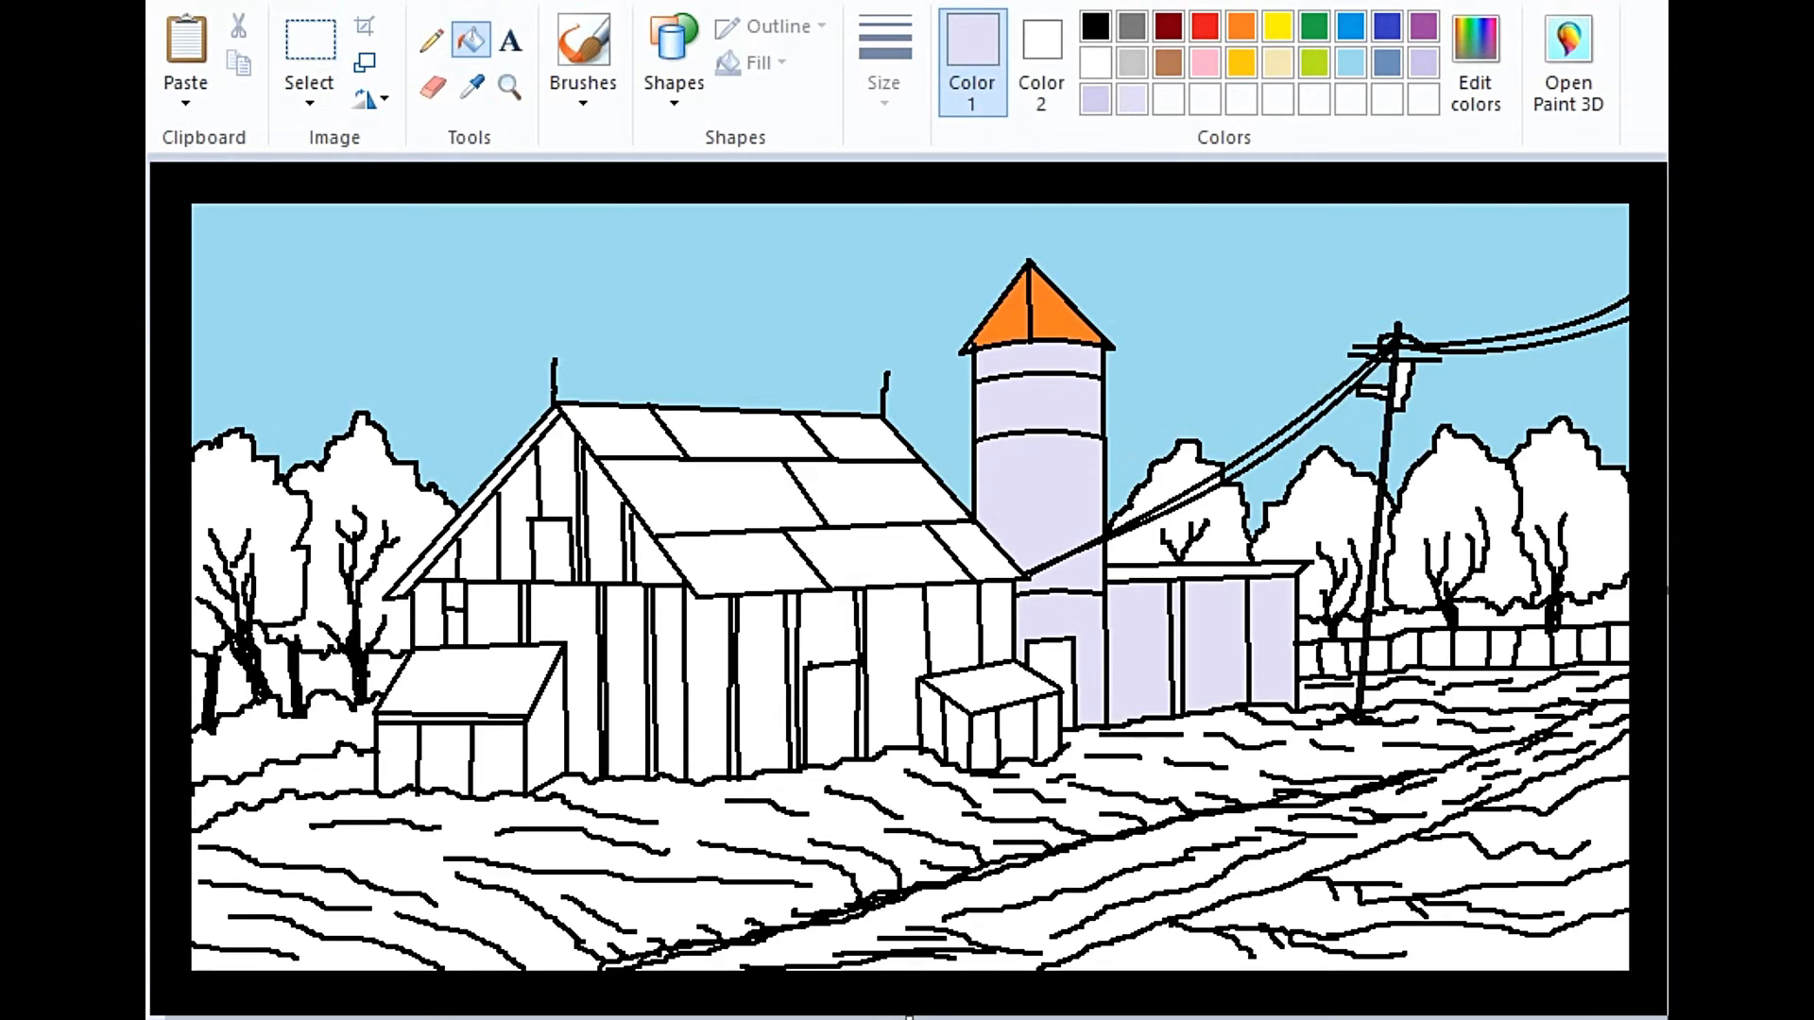
Fill the planks of the barn's gable and end wall with pale lavender.
{"action": "left_click", "coordinate": [518, 529]}
{"action": "left_click", "coordinate": [557, 473]}
{"action": "left_click", "coordinate": [605, 529]}
{"action": "left_click", "coordinate": [567, 680]}
{"action": "left_click", "coordinate": [626, 681]}
{"action": "left_click", "coordinate": [667, 680]}
{"action": "left_click", "coordinate": [477, 544]}
{"action": "left_click", "coordinate": [430, 614]}
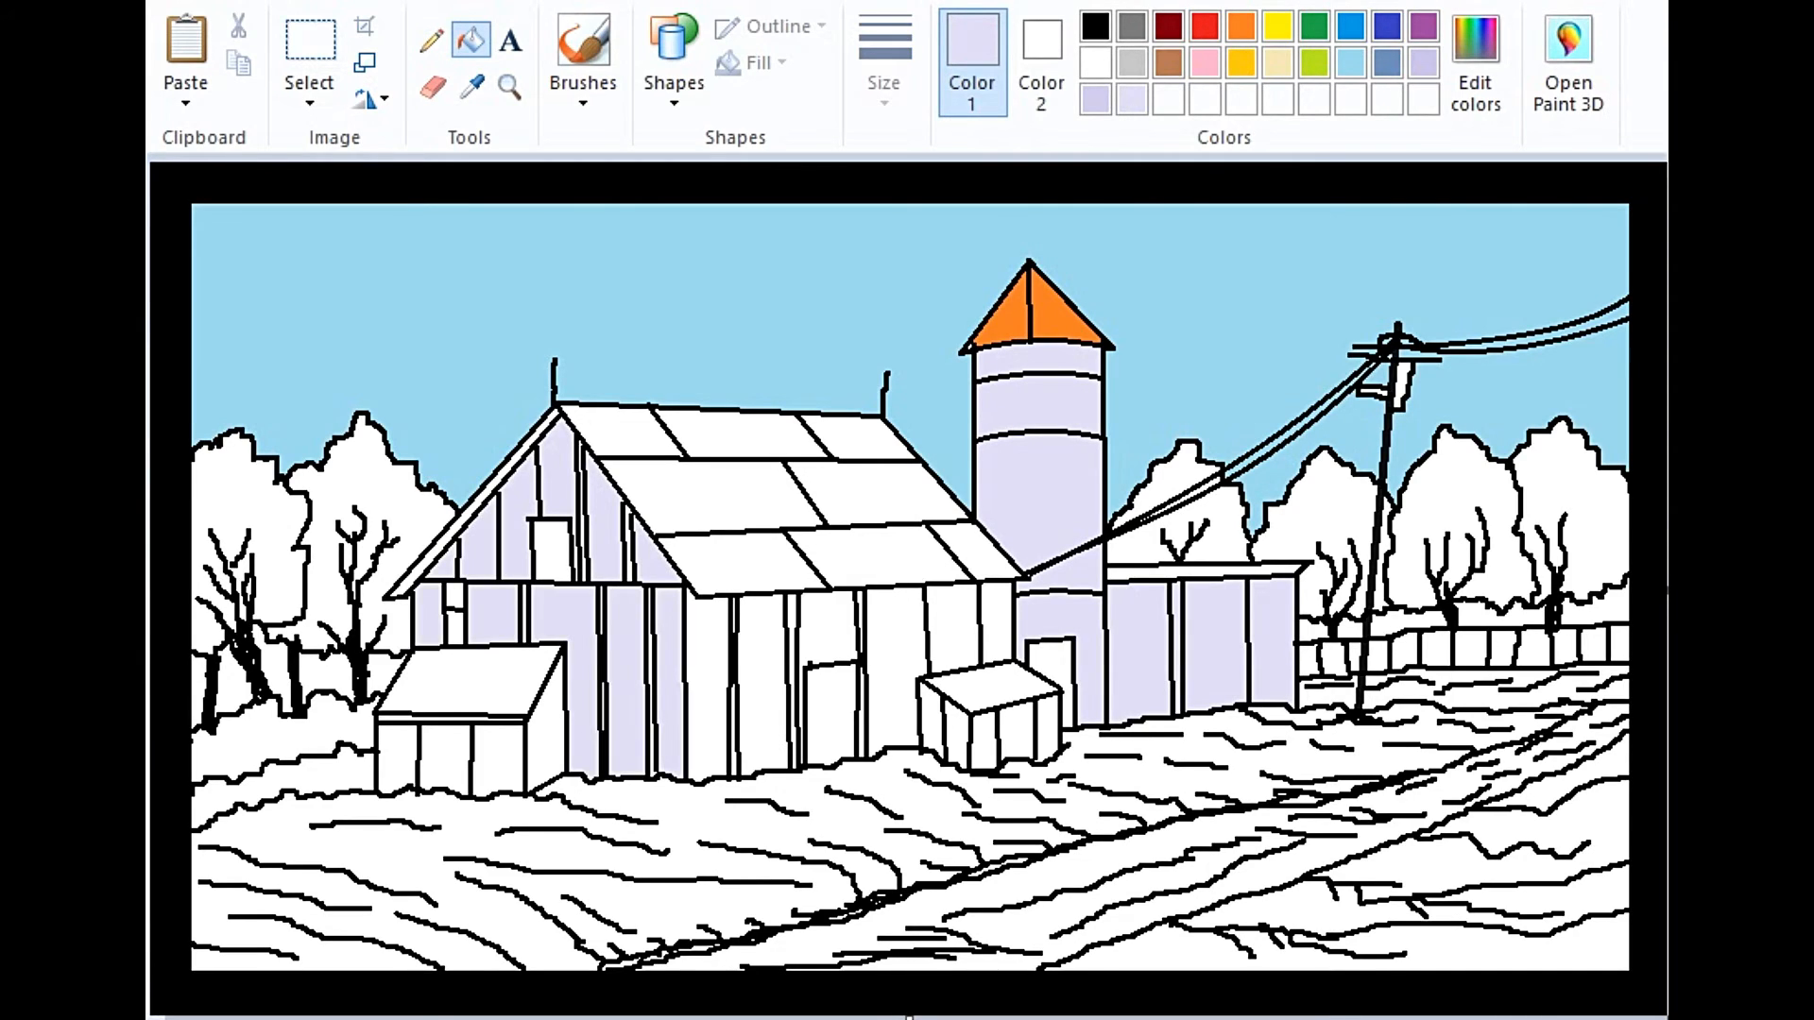
Fill the planks of the barn's long wall and the lean-to's side wall with pale lavender.
{"action": "left_click", "coordinate": [707, 680]}
{"action": "left_click", "coordinate": [762, 680]}
{"action": "left_click", "coordinate": [827, 624]}
{"action": "left_click", "coordinate": [898, 681]}
{"action": "left_click", "coordinate": [955, 628]}
{"action": "left_click", "coordinate": [996, 623]}
{"action": "left_click", "coordinate": [546, 727]}
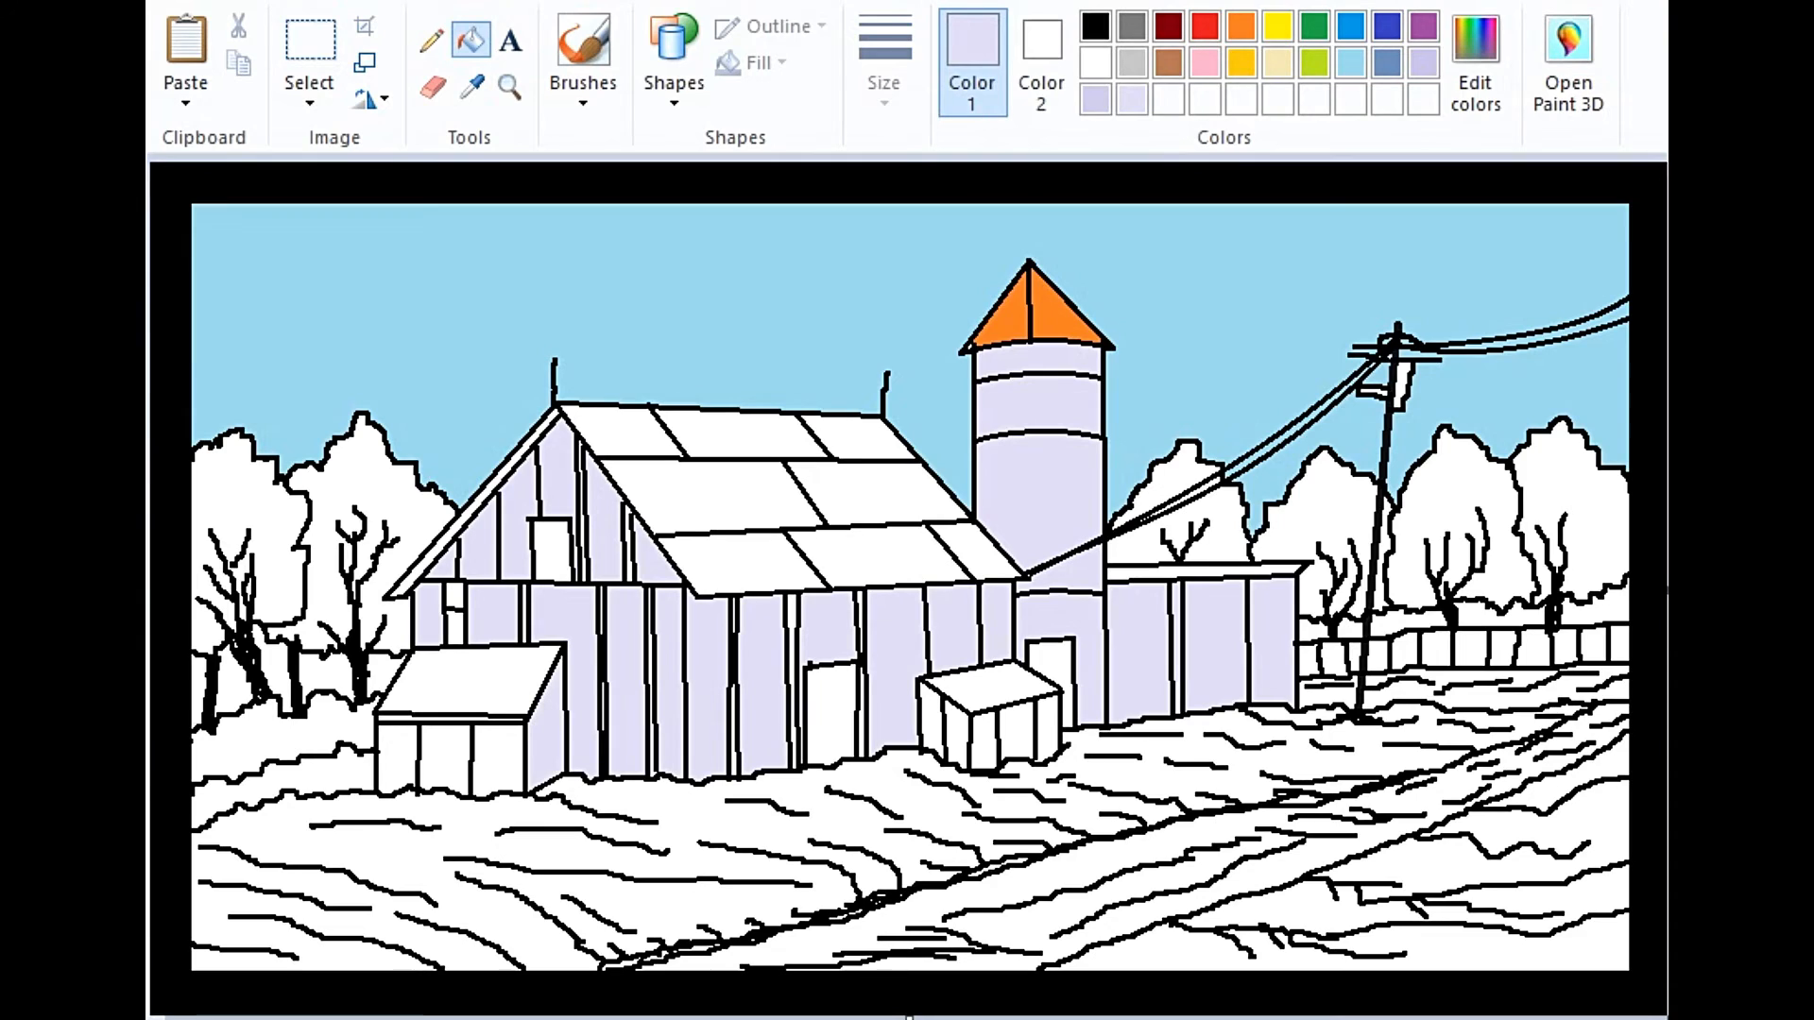
Fill four of the barn's roof panels with orange in a patchwork pattern.
{"action": "left_click", "coordinate": [1242, 25]}
{"action": "left_click", "coordinate": [742, 433]}
{"action": "left_click", "coordinate": [709, 496]}
{"action": "left_click", "coordinate": [879, 558]}
{"action": "left_click", "coordinate": [975, 553]}
Fill the remaining white barn roof panels with lavender.
{"action": "left_click", "coordinate": [1423, 64]}
{"action": "left_click", "coordinate": [858, 437]}
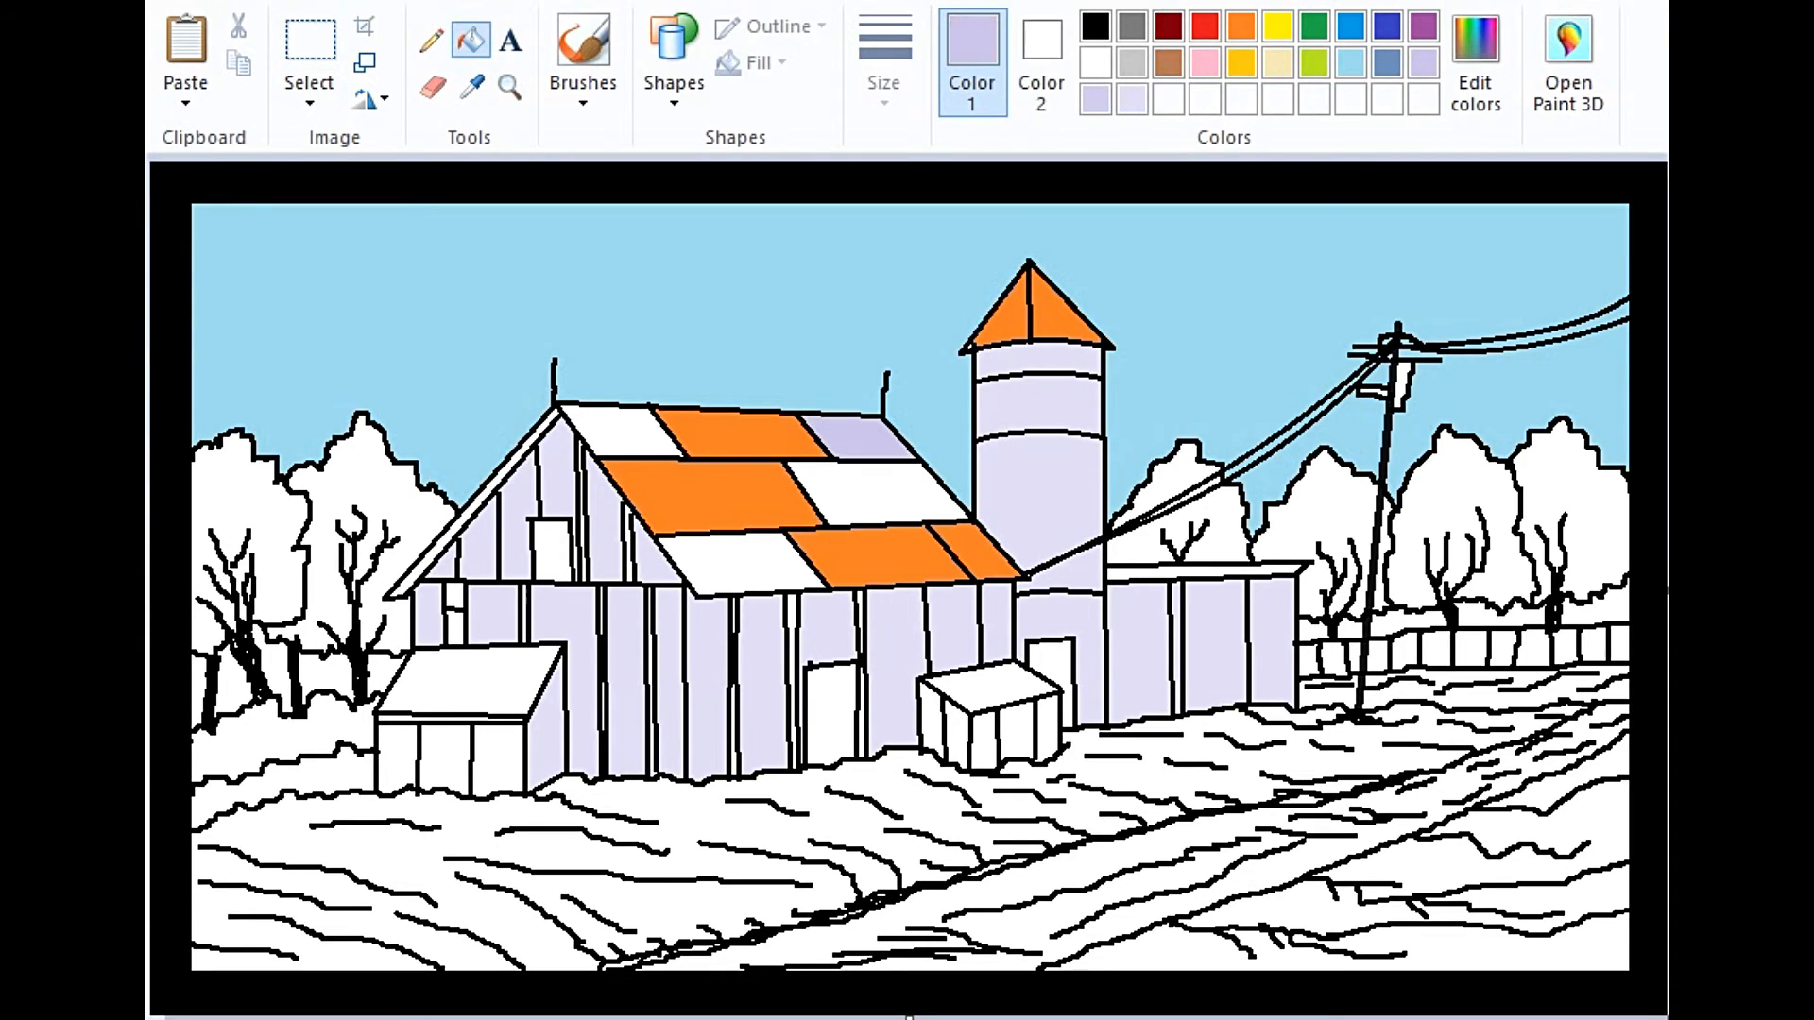
{"action": "left_click", "coordinate": [878, 494]}
{"action": "left_click", "coordinate": [741, 564]}
{"action": "left_click", "coordinate": [621, 433]}
Recolor the lavender barn roof panels dark gray.
{"action": "left_click", "coordinate": [879, 493]}
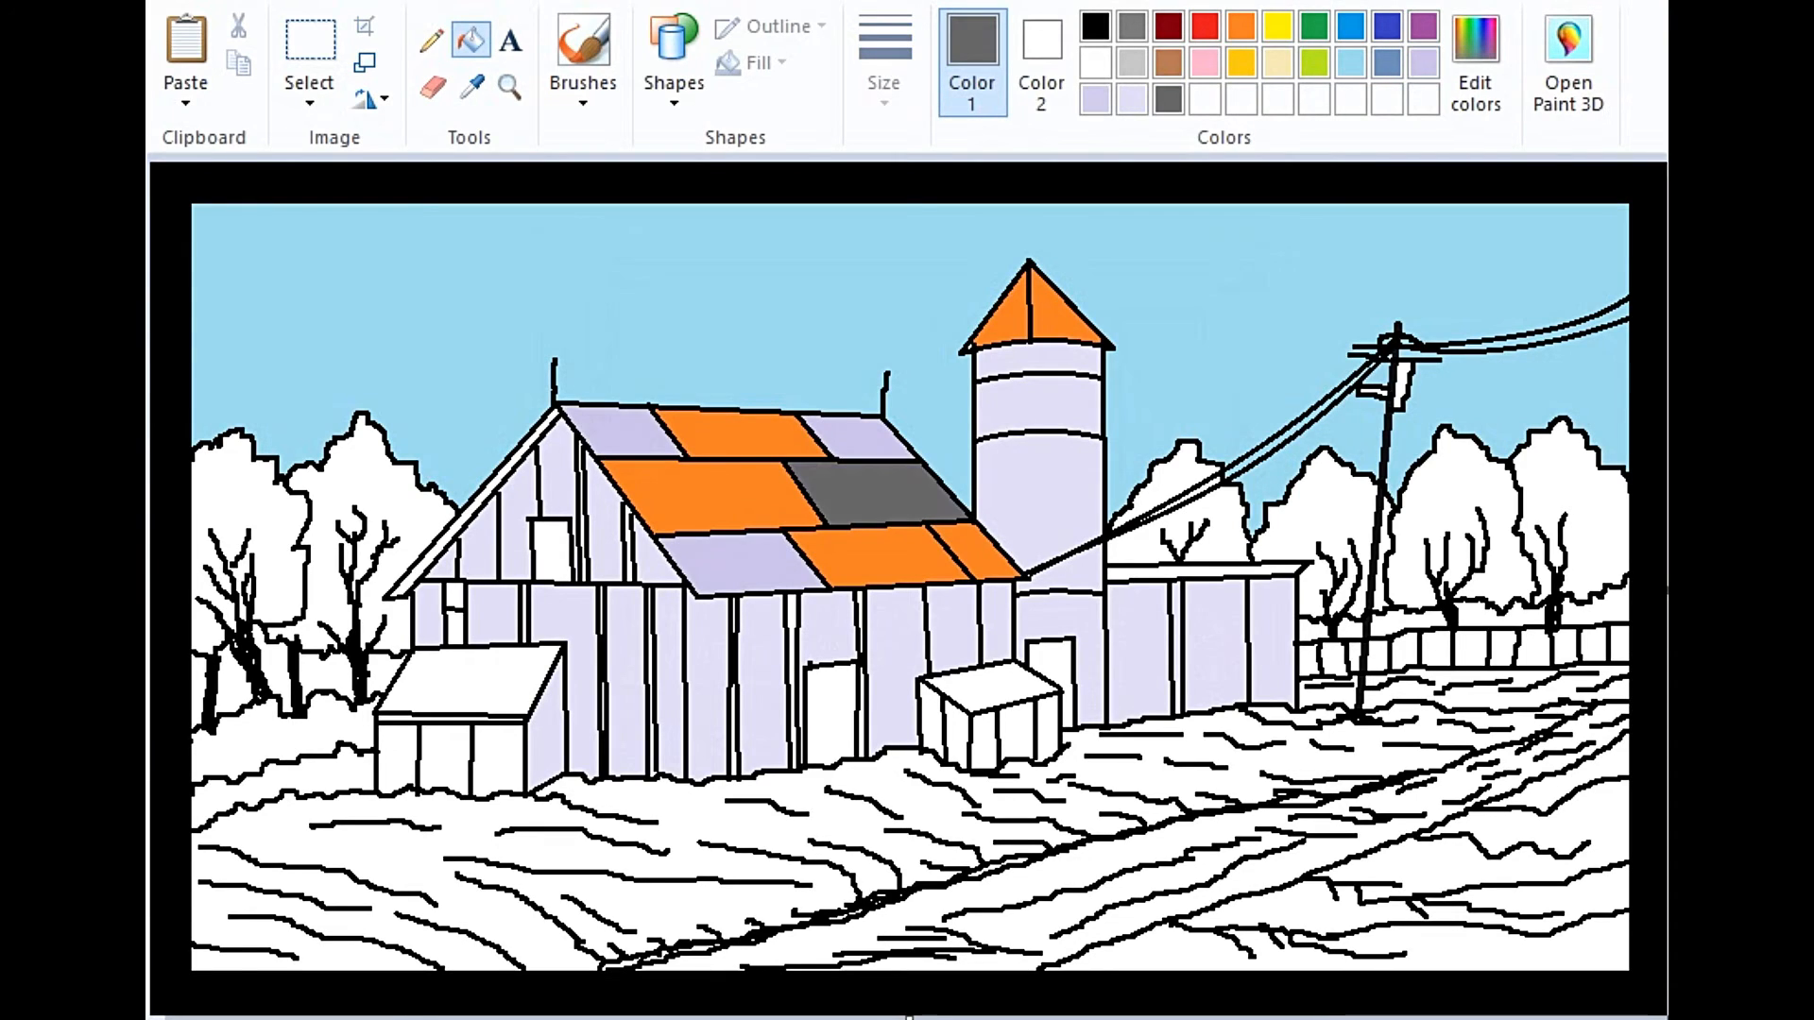
{"action": "left_click", "coordinate": [858, 437]}
Fill the gable opening, the barn door and the open fronts of the lean-to and small shed with black.
{"action": "left_click", "coordinate": [1095, 25]}
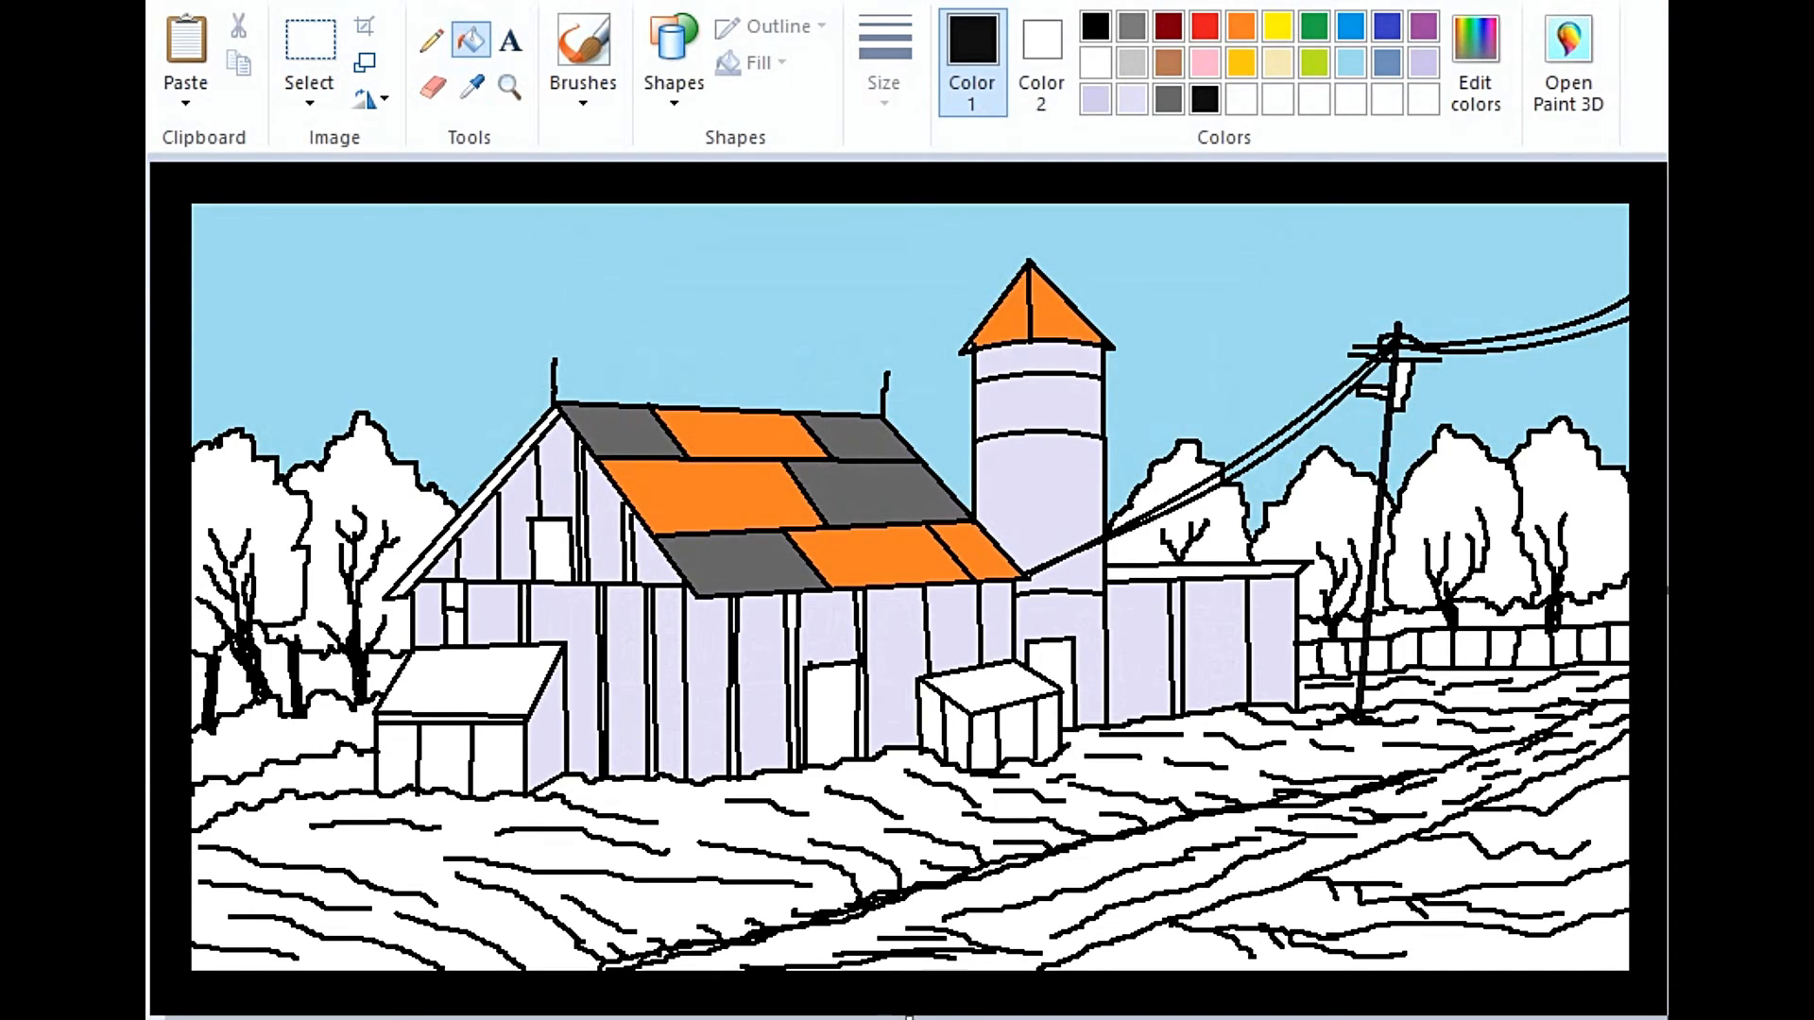
{"action": "left_click", "coordinate": [553, 551]}
{"action": "left_click", "coordinate": [832, 714]}
{"action": "left_click", "coordinate": [496, 760]}
{"action": "left_click", "coordinate": [444, 761]}
{"action": "left_click", "coordinate": [396, 760]}
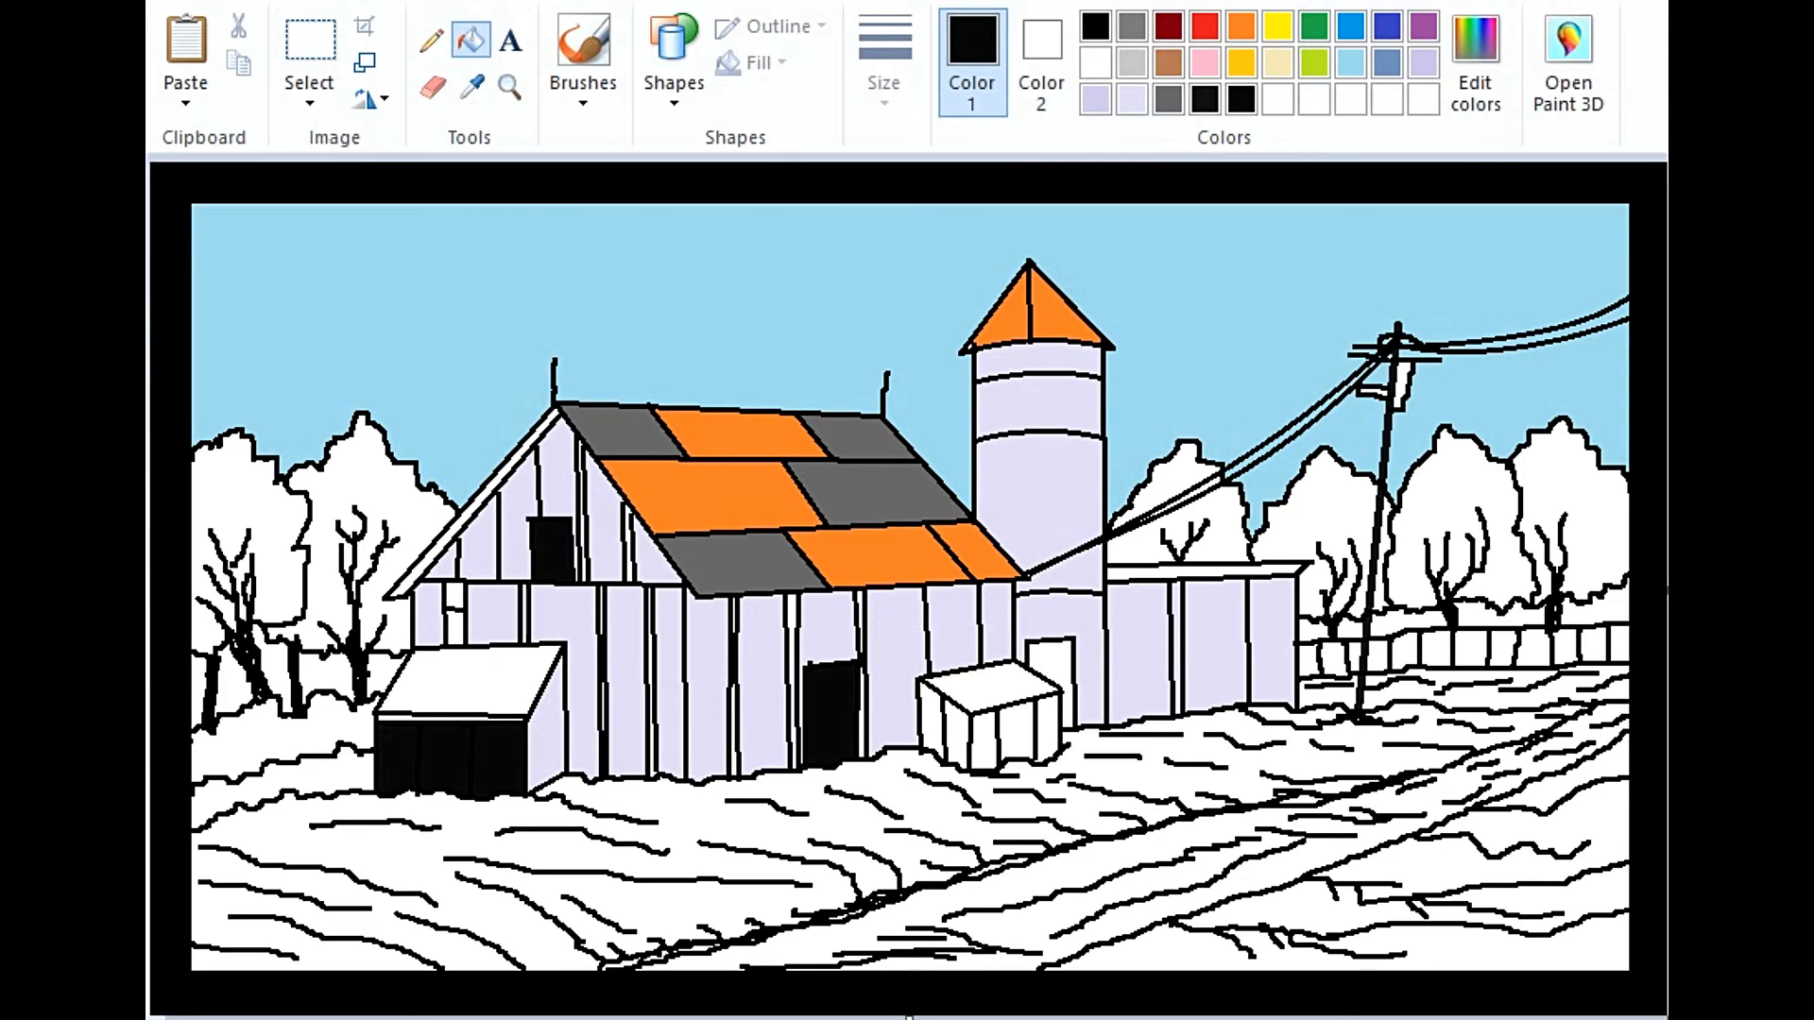
{"action": "left_click", "coordinate": [1016, 732]}
Fill the small shed's side wall with pale lavender and its roof with orange.
{"action": "left_click", "coordinate": [1132, 100]}
{"action": "left_click", "coordinate": [932, 718]}
{"action": "left_click", "coordinate": [956, 735]}
{"action": "left_click", "coordinate": [1242, 26]}
{"action": "left_click", "coordinate": [992, 688]}
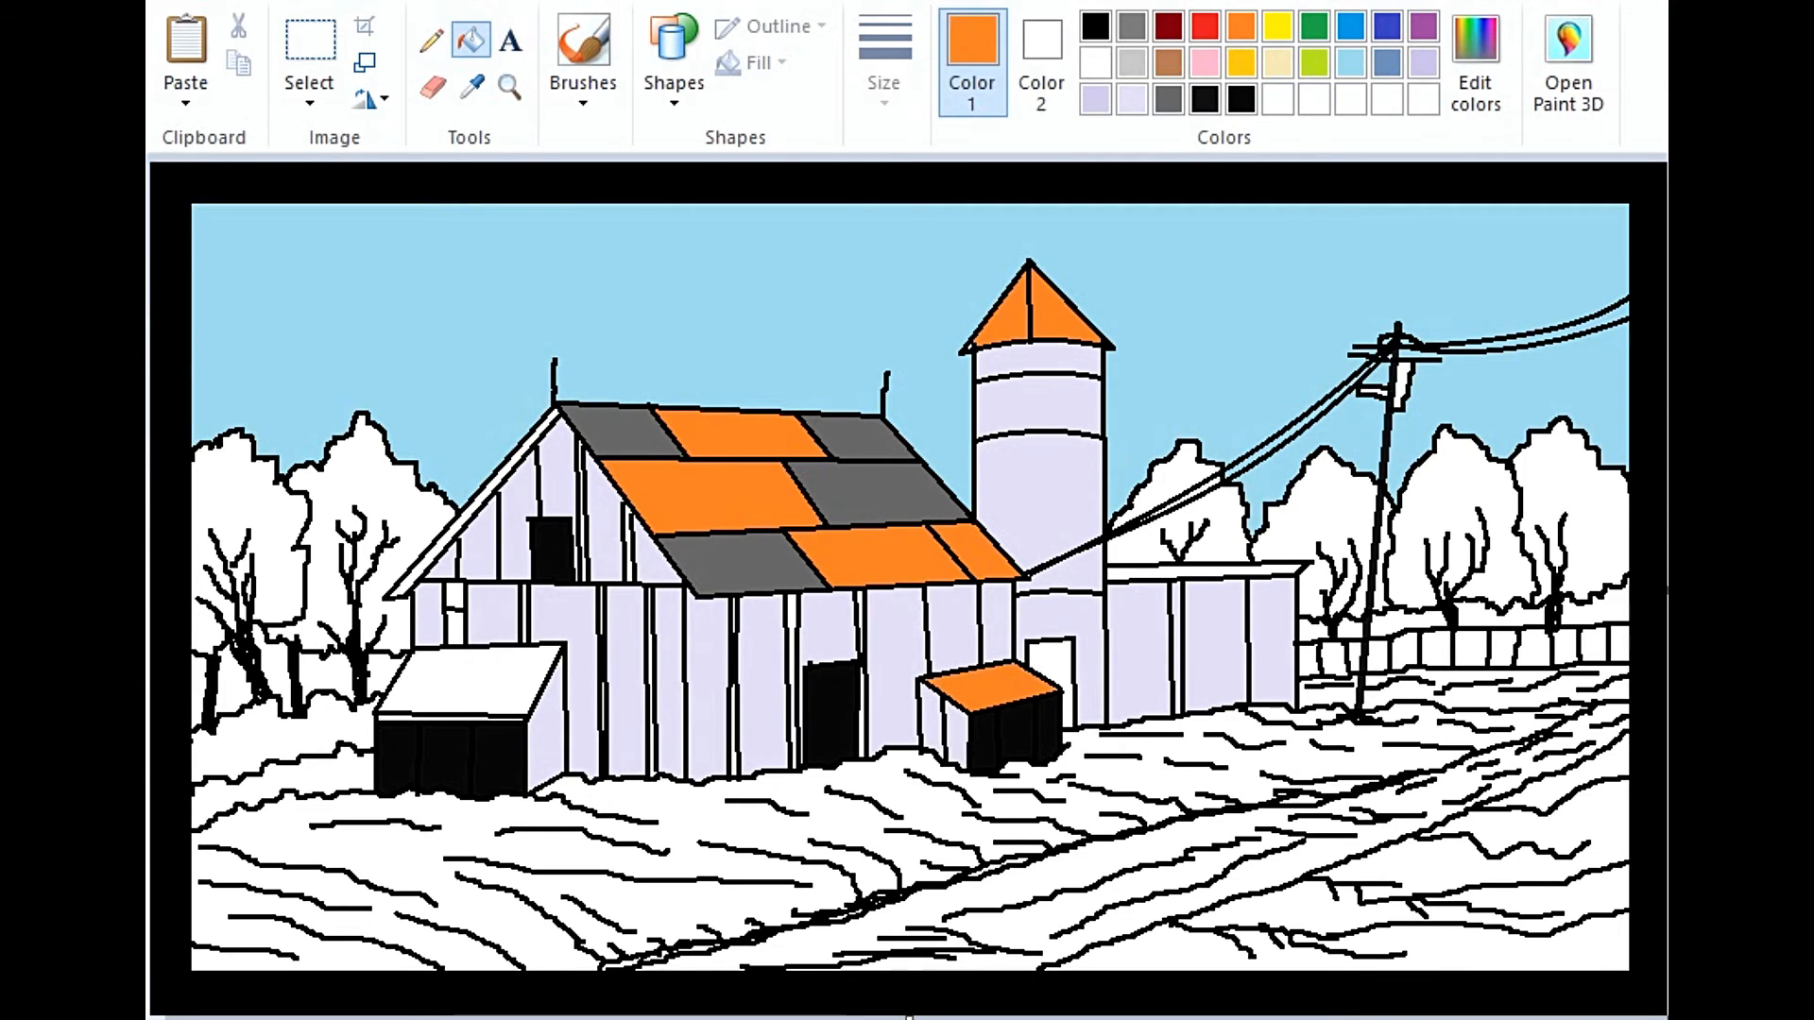
Draw slanted black seam lines across the lean-to's roof with the Line tool.
{"action": "left_click", "coordinate": [1095, 26]}
{"action": "left_click", "coordinate": [674, 61]}
{"action": "left_click", "coordinate": [659, 137]}
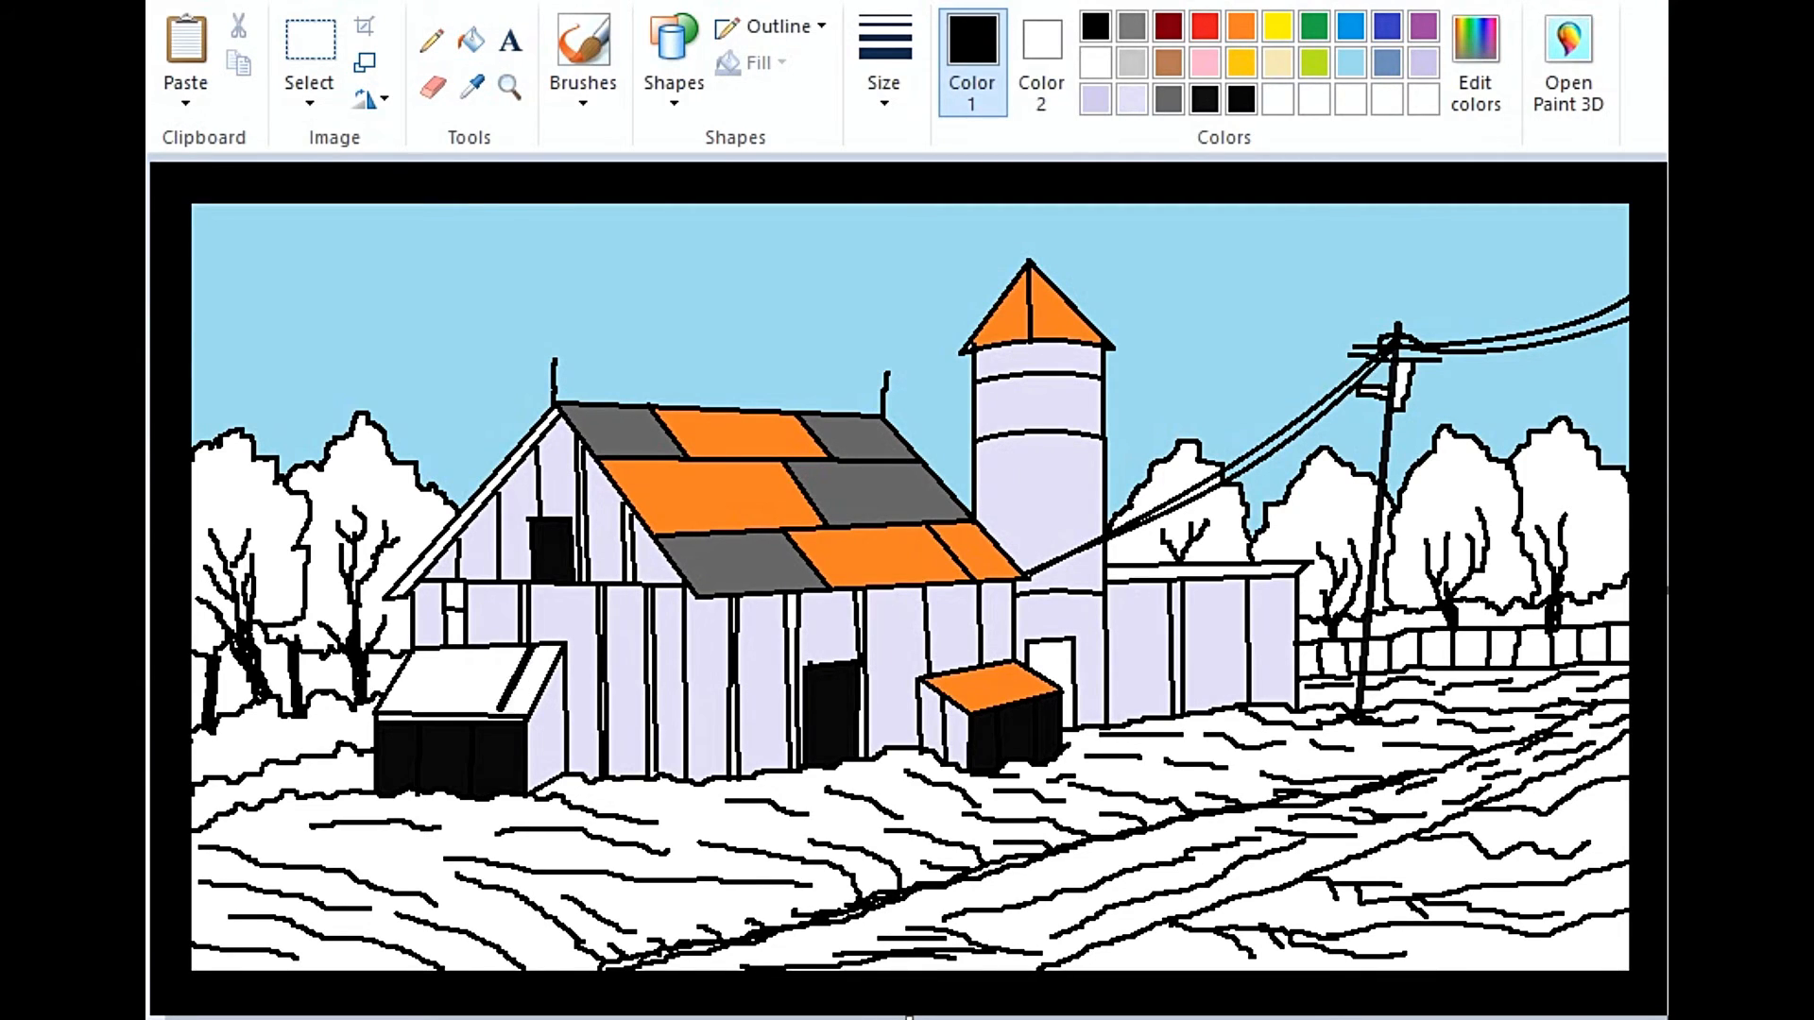
Fill the tree crowns beside the barn, next to the silo and behind the utility pole with dark green.
{"action": "left_click", "coordinate": [471, 41]}
{"action": "left_click", "coordinate": [1313, 26]}
{"action": "left_click", "coordinate": [378, 472]}
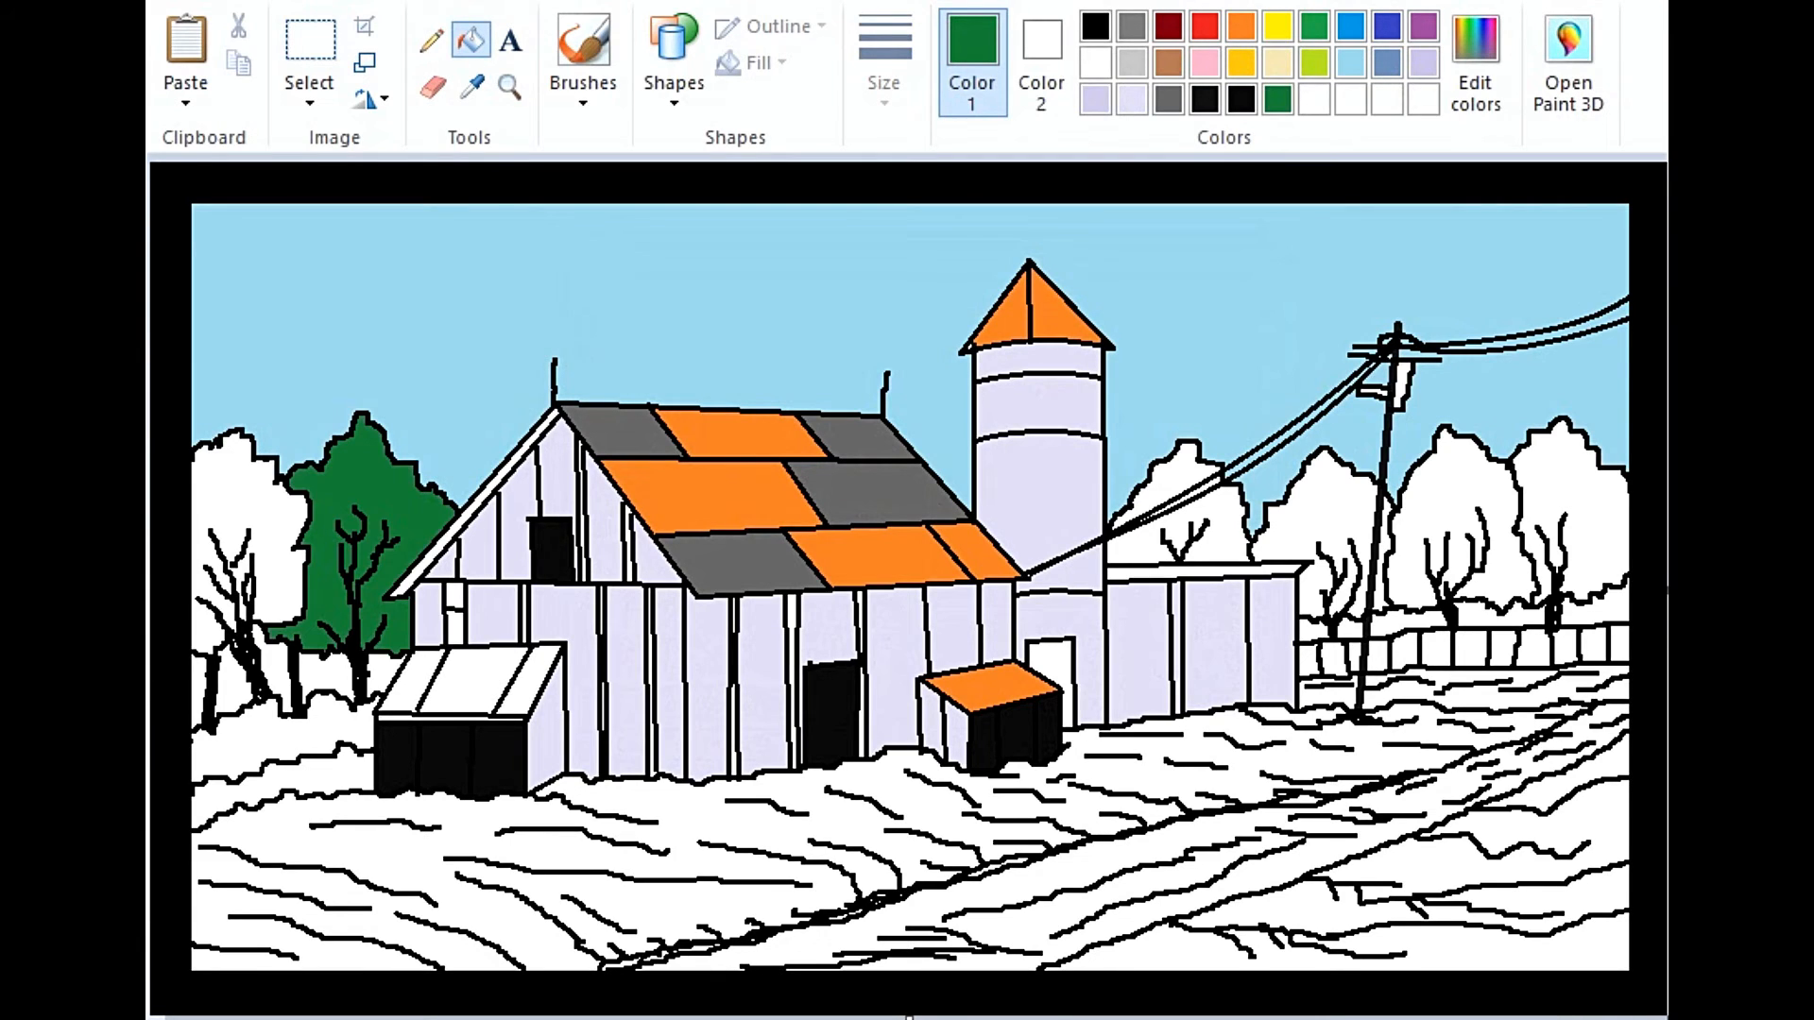
{"action": "left_click", "coordinate": [1460, 473]}
{"action": "left_click", "coordinate": [1224, 534]}
{"action": "left_click", "coordinate": [1171, 477]}
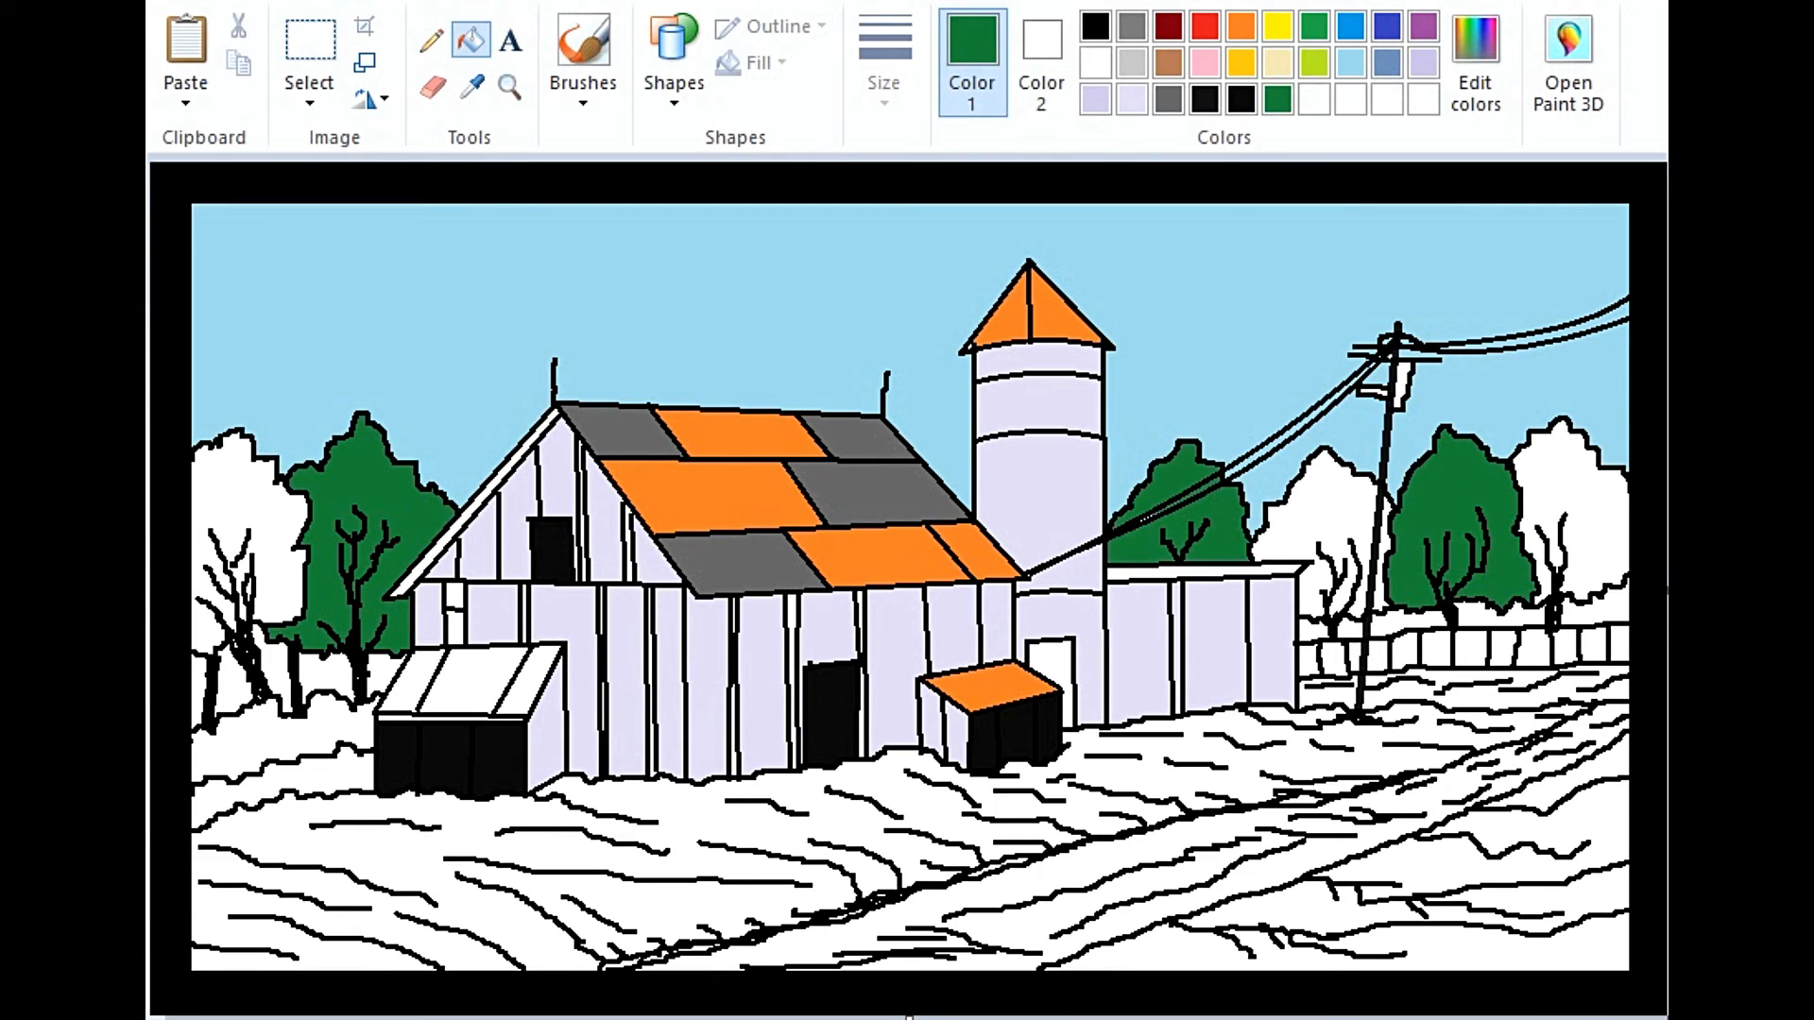
Mix a deeper green and fill the rightmost crown, the crown behind the pole and the crown nearest the barn.
{"action": "left_click", "coordinate": [1475, 61]}
{"action": "left_click", "coordinate": [1578, 500]}
{"action": "left_click", "coordinate": [1318, 520]}
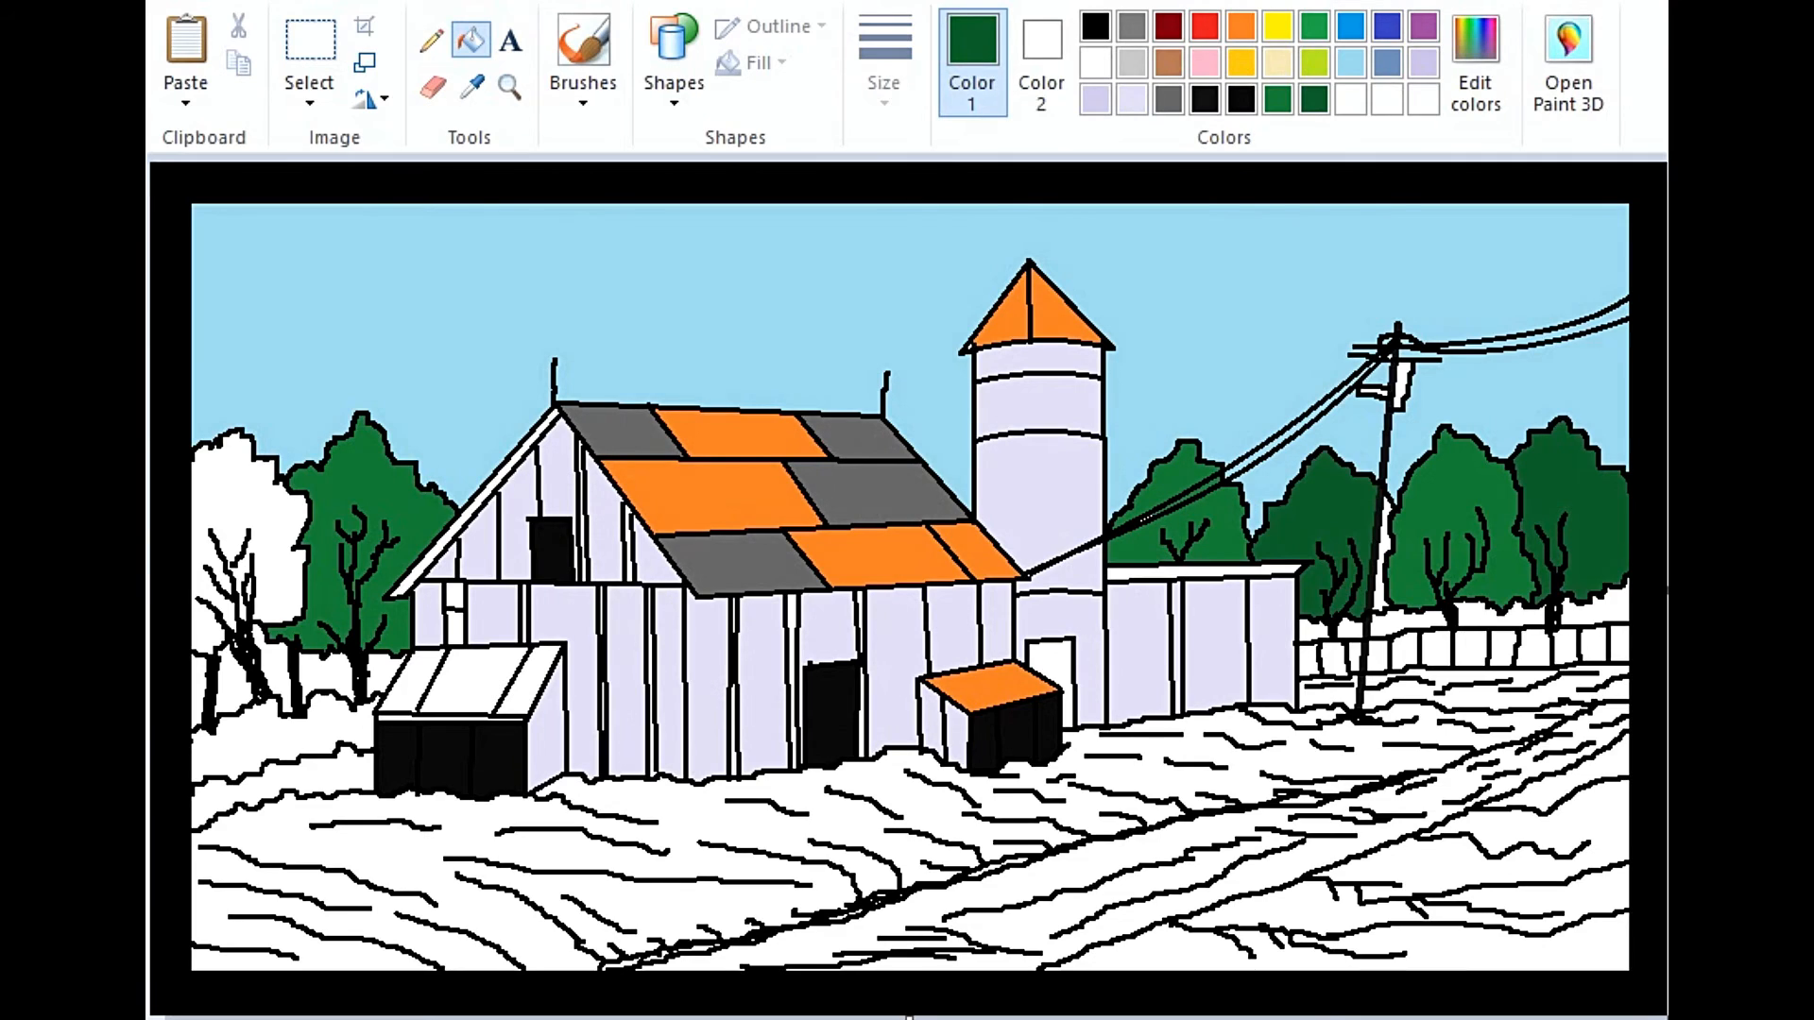
{"action": "left_click", "coordinate": [368, 481]}
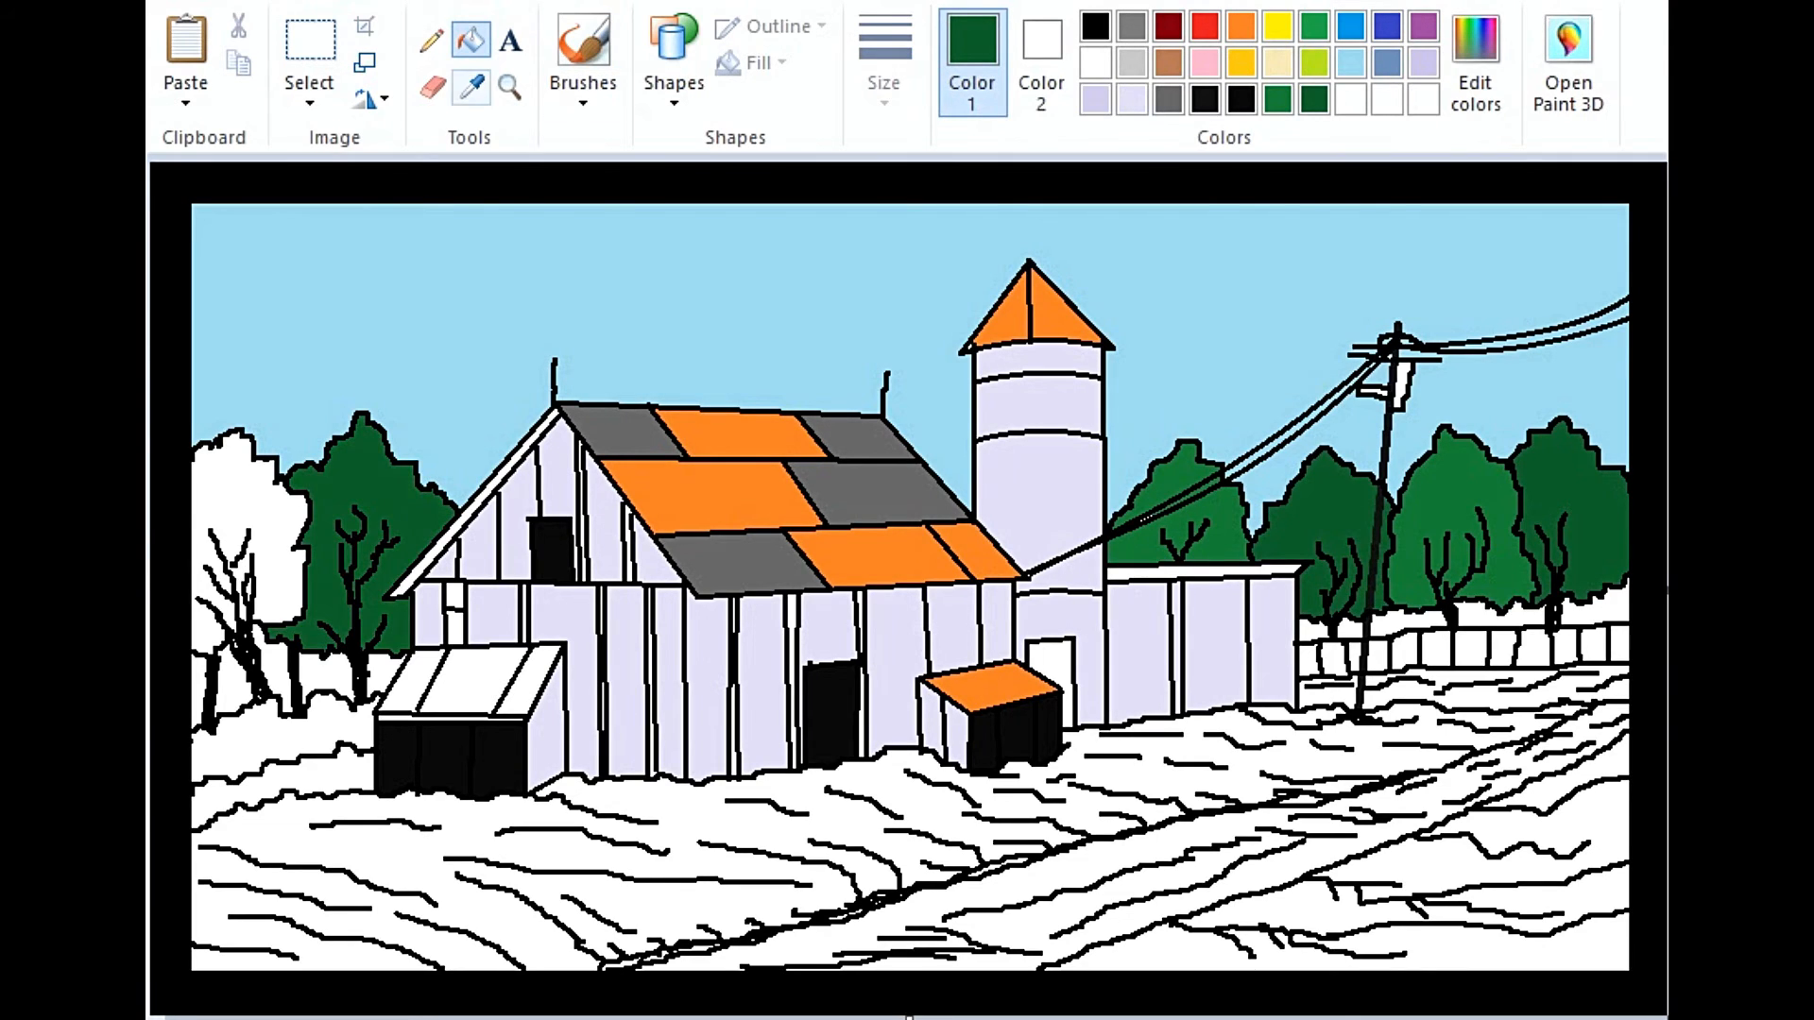
Pick up the green of the tree beside the silo and fill the leftmost tree crown with it.
{"action": "left_click", "coordinate": [471, 87]}
{"action": "left_click", "coordinate": [1176, 486]}
{"action": "left_click", "coordinate": [250, 492]}
Mix a near-black green and fill the undergrowth above the fence and beneath the trees left of the barn.
{"action": "left_click", "coordinate": [1475, 61]}
{"action": "left_click", "coordinate": [1412, 625]}
{"action": "left_click", "coordinate": [1502, 619]}
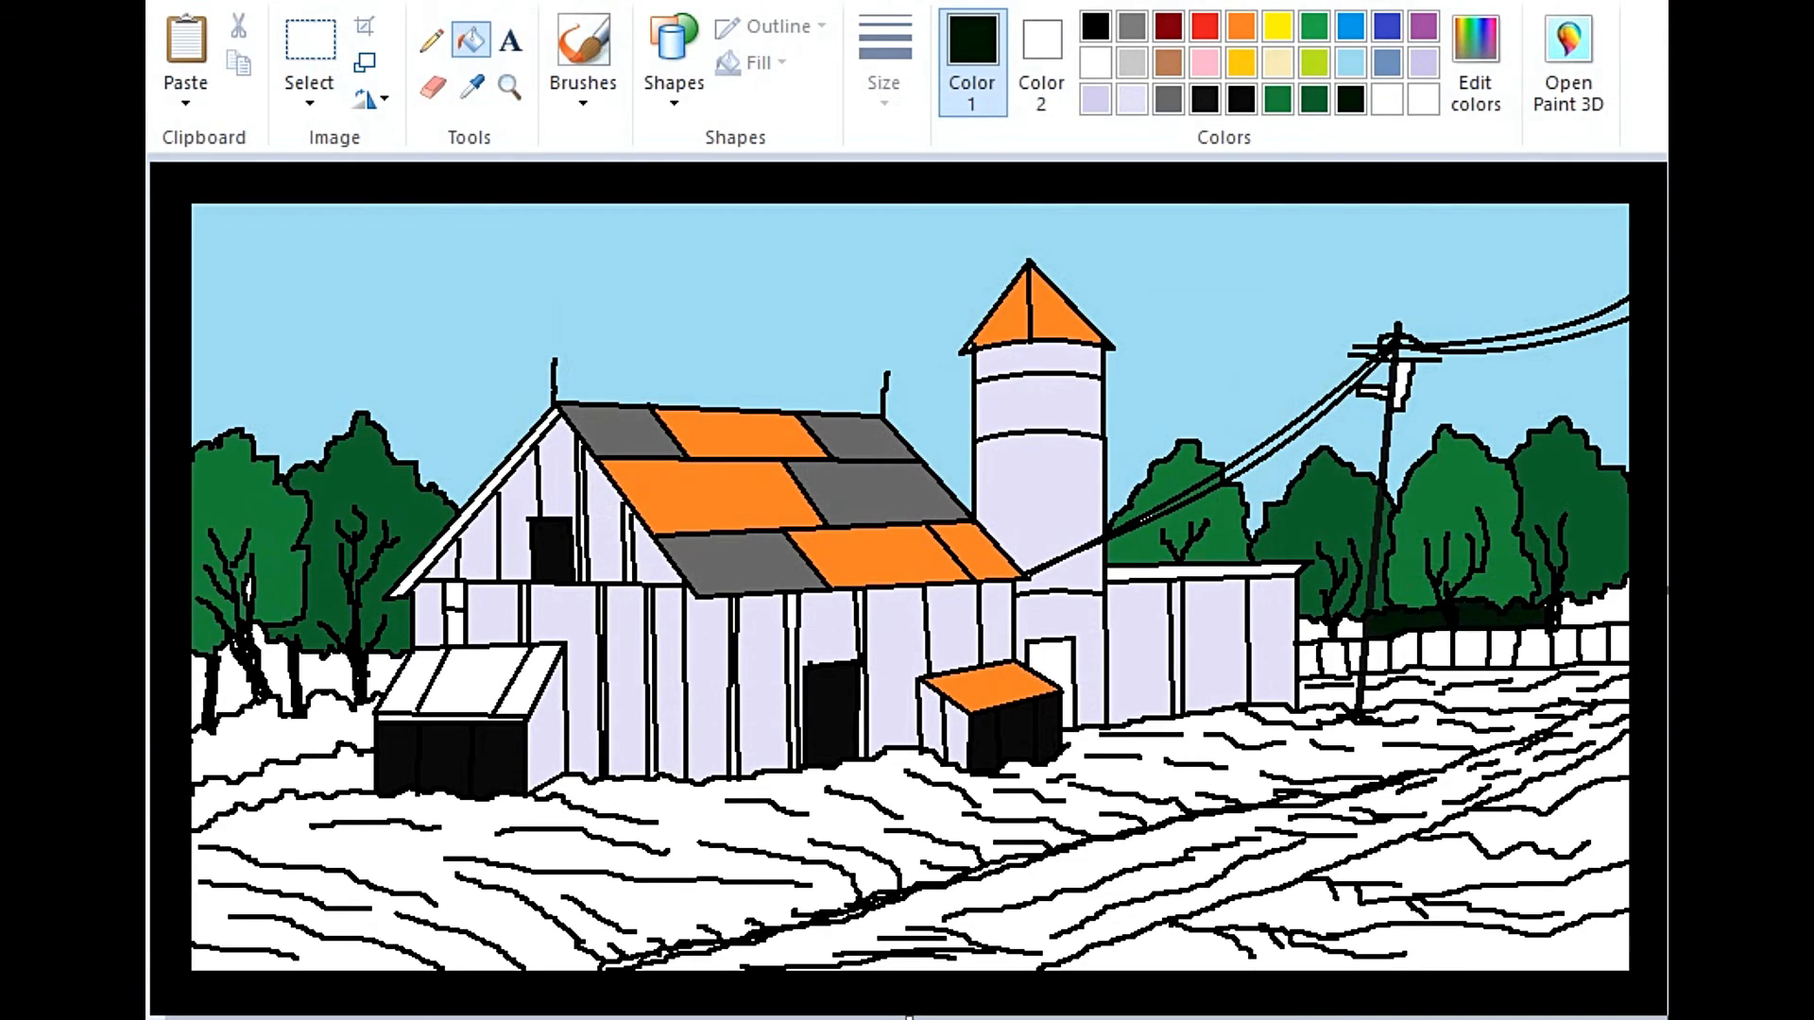
{"action": "left_click", "coordinate": [1595, 612]}
{"action": "left_click", "coordinate": [1352, 629]}
{"action": "left_click", "coordinate": [385, 673]}
{"action": "left_click", "coordinate": [326, 676]}
{"action": "left_click", "coordinate": [274, 663]}
{"action": "left_click", "coordinate": [233, 677]}
{"action": "left_click", "coordinate": [200, 685]}
Fill the bushes to the left of the lean-to with shades of green.
{"action": "left_click", "coordinate": [1314, 26]}
{"action": "left_click", "coordinate": [293, 730]}
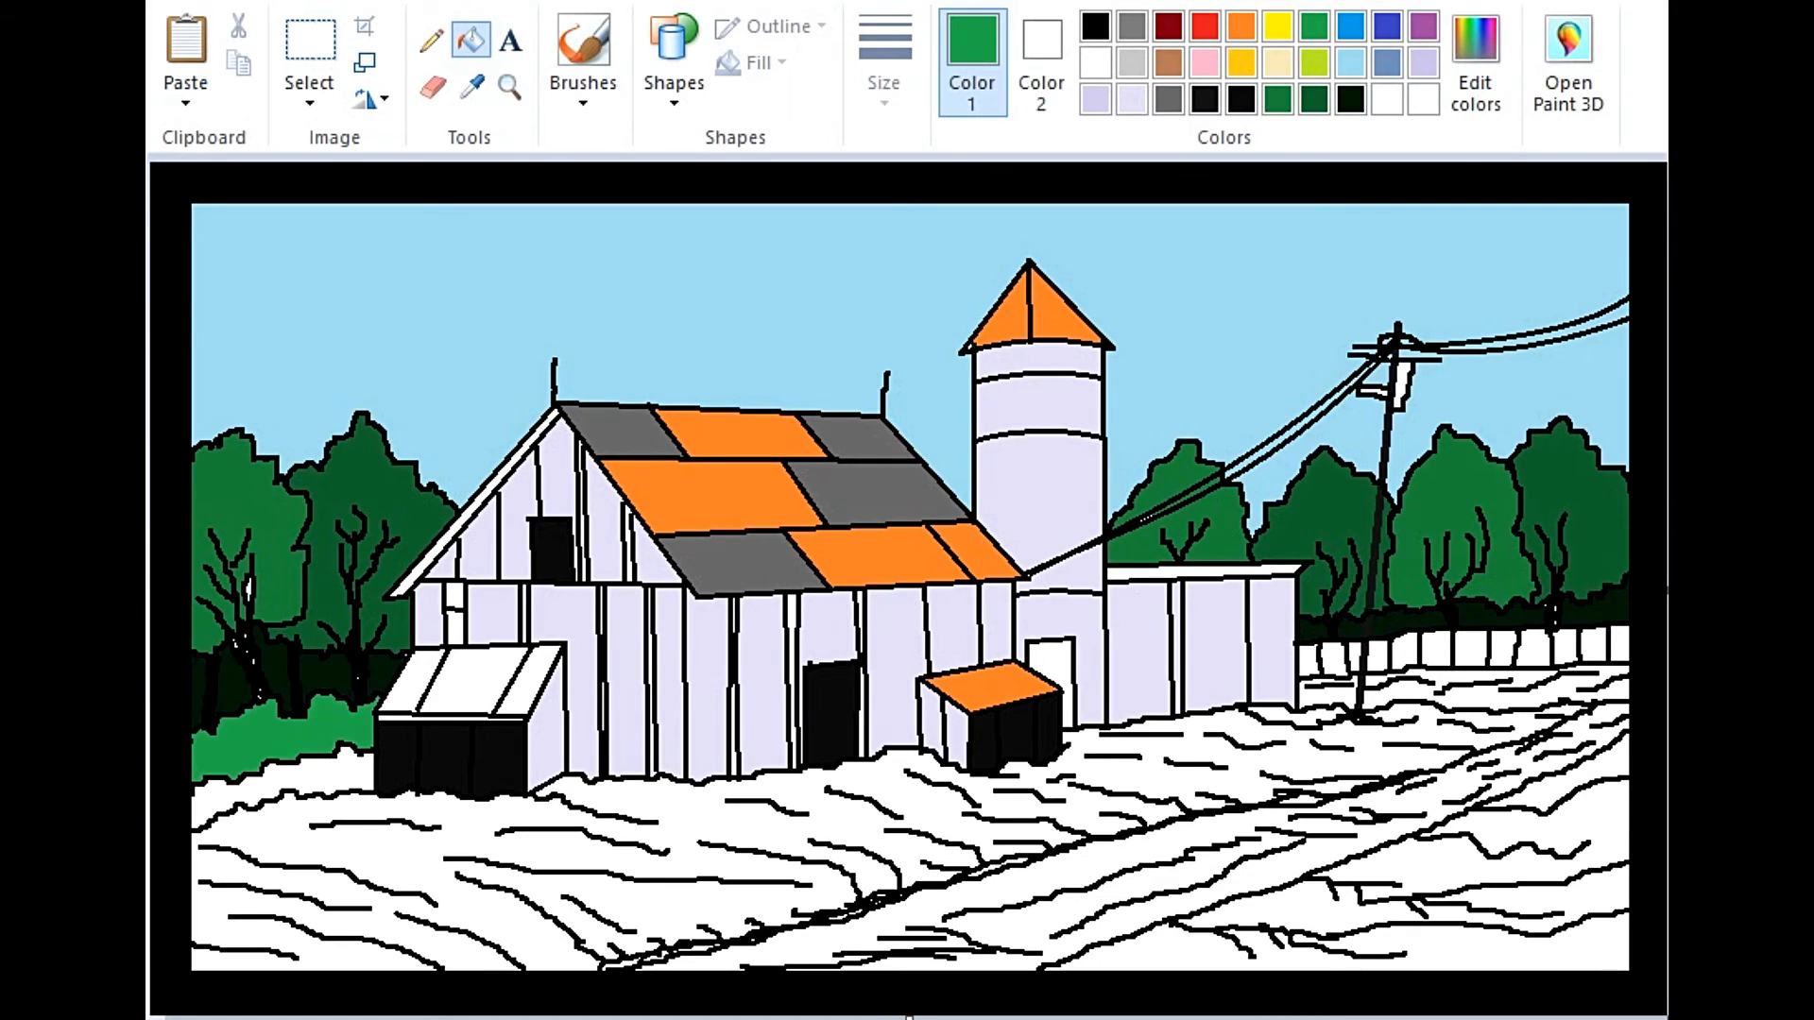
{"action": "left_click", "coordinate": [1475, 61]}
Mix an ochre brown and fill the ground on both sides of the road and around the utility pole.
{"action": "left_click", "coordinate": [1475, 62]}
{"action": "left_click", "coordinate": [681, 832]}
{"action": "left_click", "coordinate": [1446, 869]}
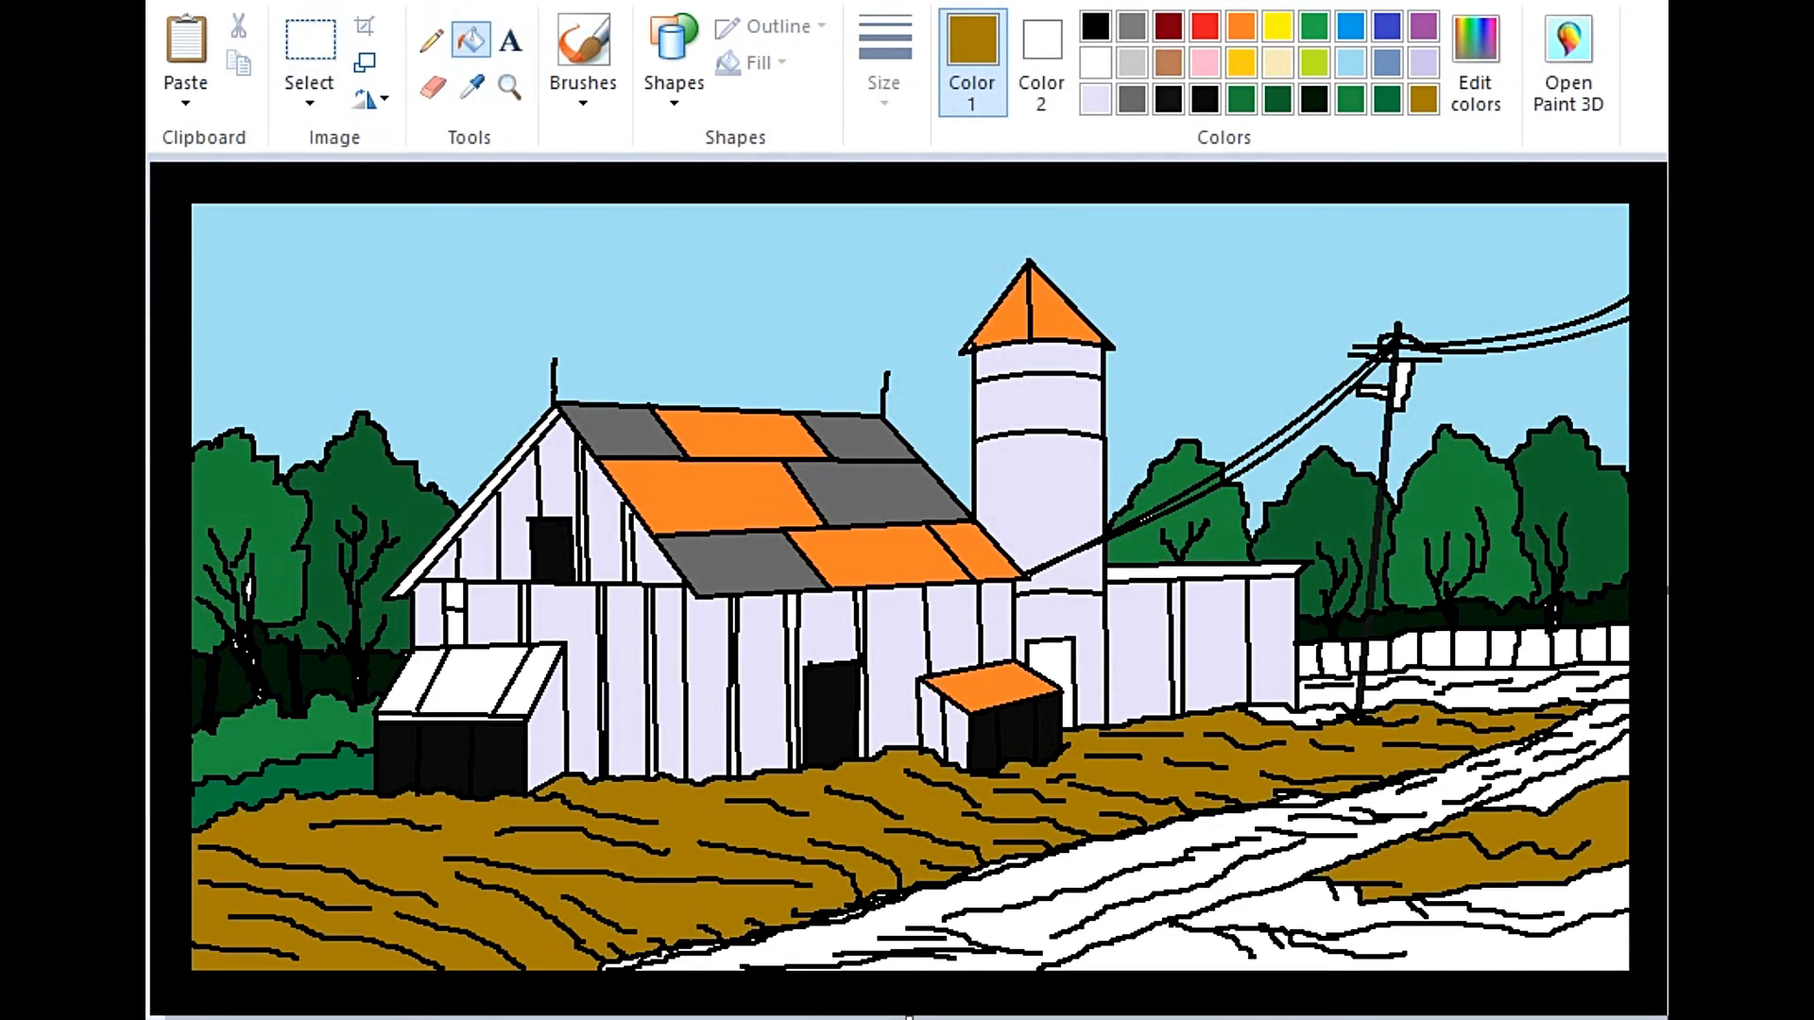
{"action": "left_click", "coordinate": [1512, 912]}
{"action": "left_click", "coordinate": [1512, 952]}
{"action": "left_click", "coordinate": [1589, 775]}
{"action": "left_click", "coordinate": [1493, 688]}
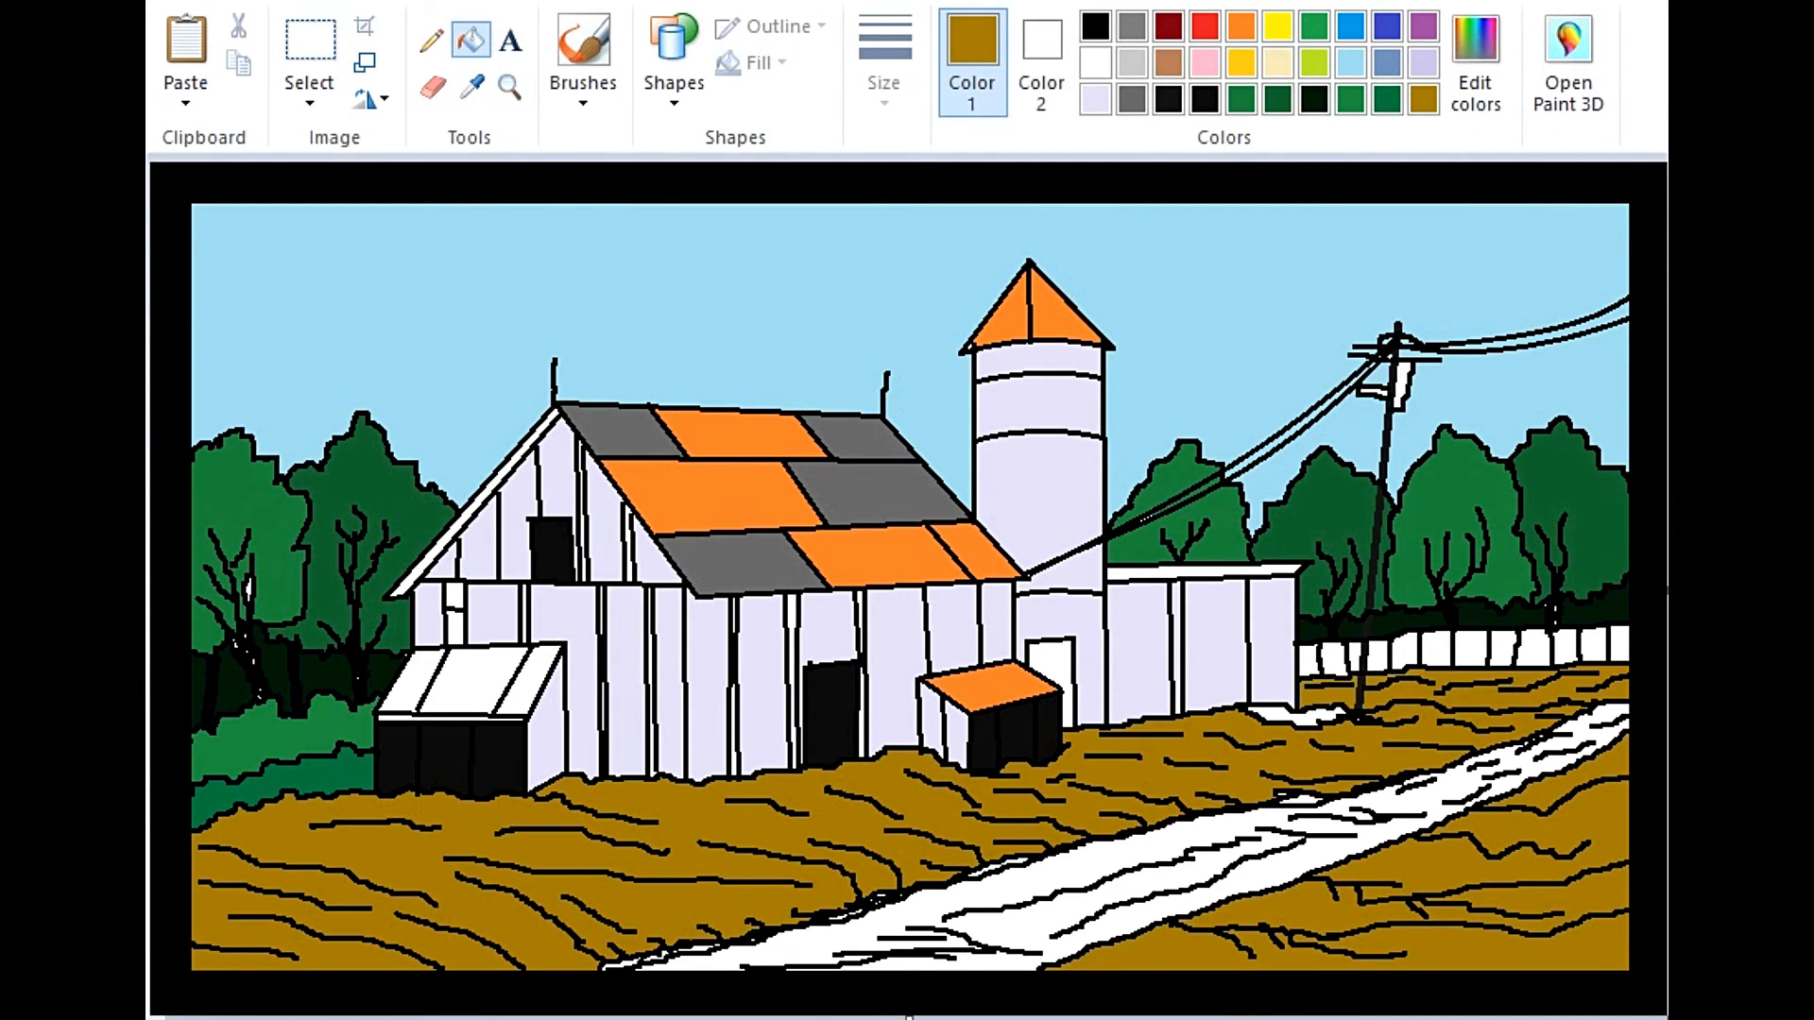
{"action": "left_click", "coordinate": [1295, 716]}
Fill the dirt road with pale cream and the doorway behind the small shed with black.
{"action": "left_click", "coordinate": [1277, 62]}
{"action": "left_click", "coordinate": [1172, 869]}
{"action": "left_click", "coordinate": [1169, 99]}
{"action": "left_click", "coordinate": [1050, 659]}
Fill the fence panels on the right side of the scene with red.
{"action": "left_click", "coordinate": [1205, 26]}
{"action": "left_click", "coordinate": [1310, 660]}
{"action": "left_click", "coordinate": [1335, 660]}
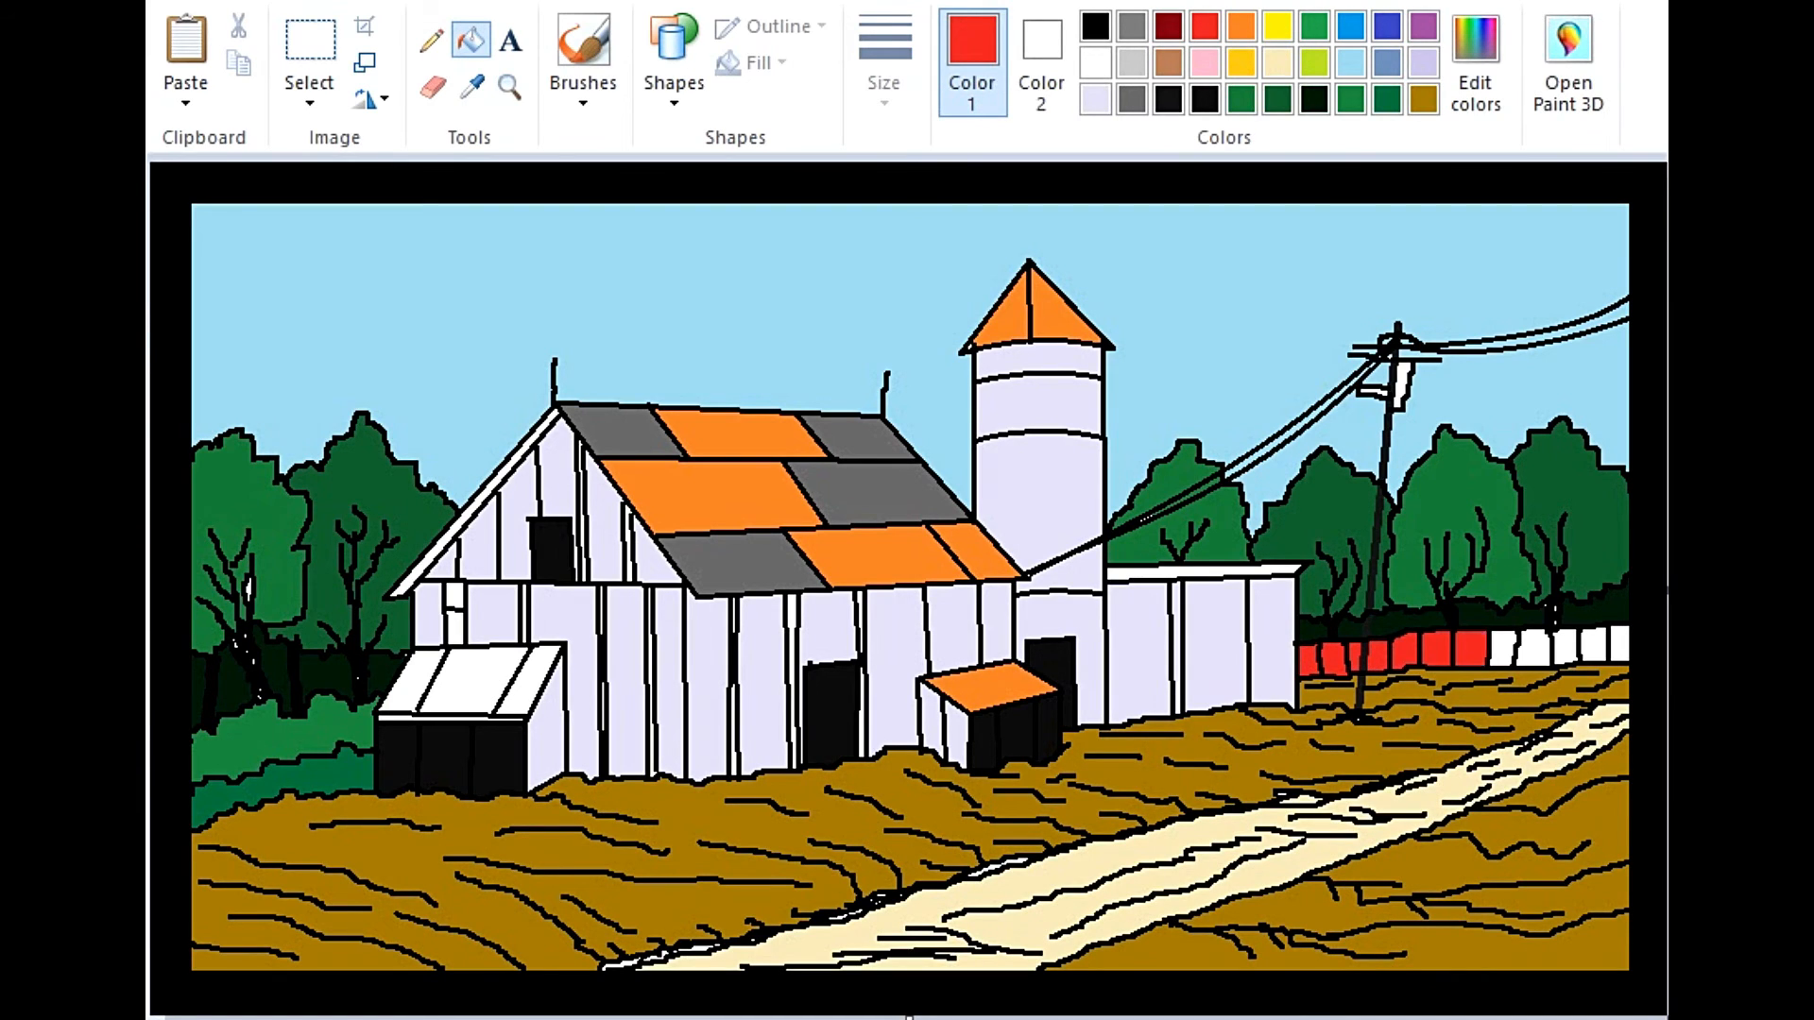
{"action": "left_click", "coordinate": [1504, 648]}
{"action": "left_click", "coordinate": [1535, 648]}
{"action": "left_click", "coordinate": [1619, 643]}
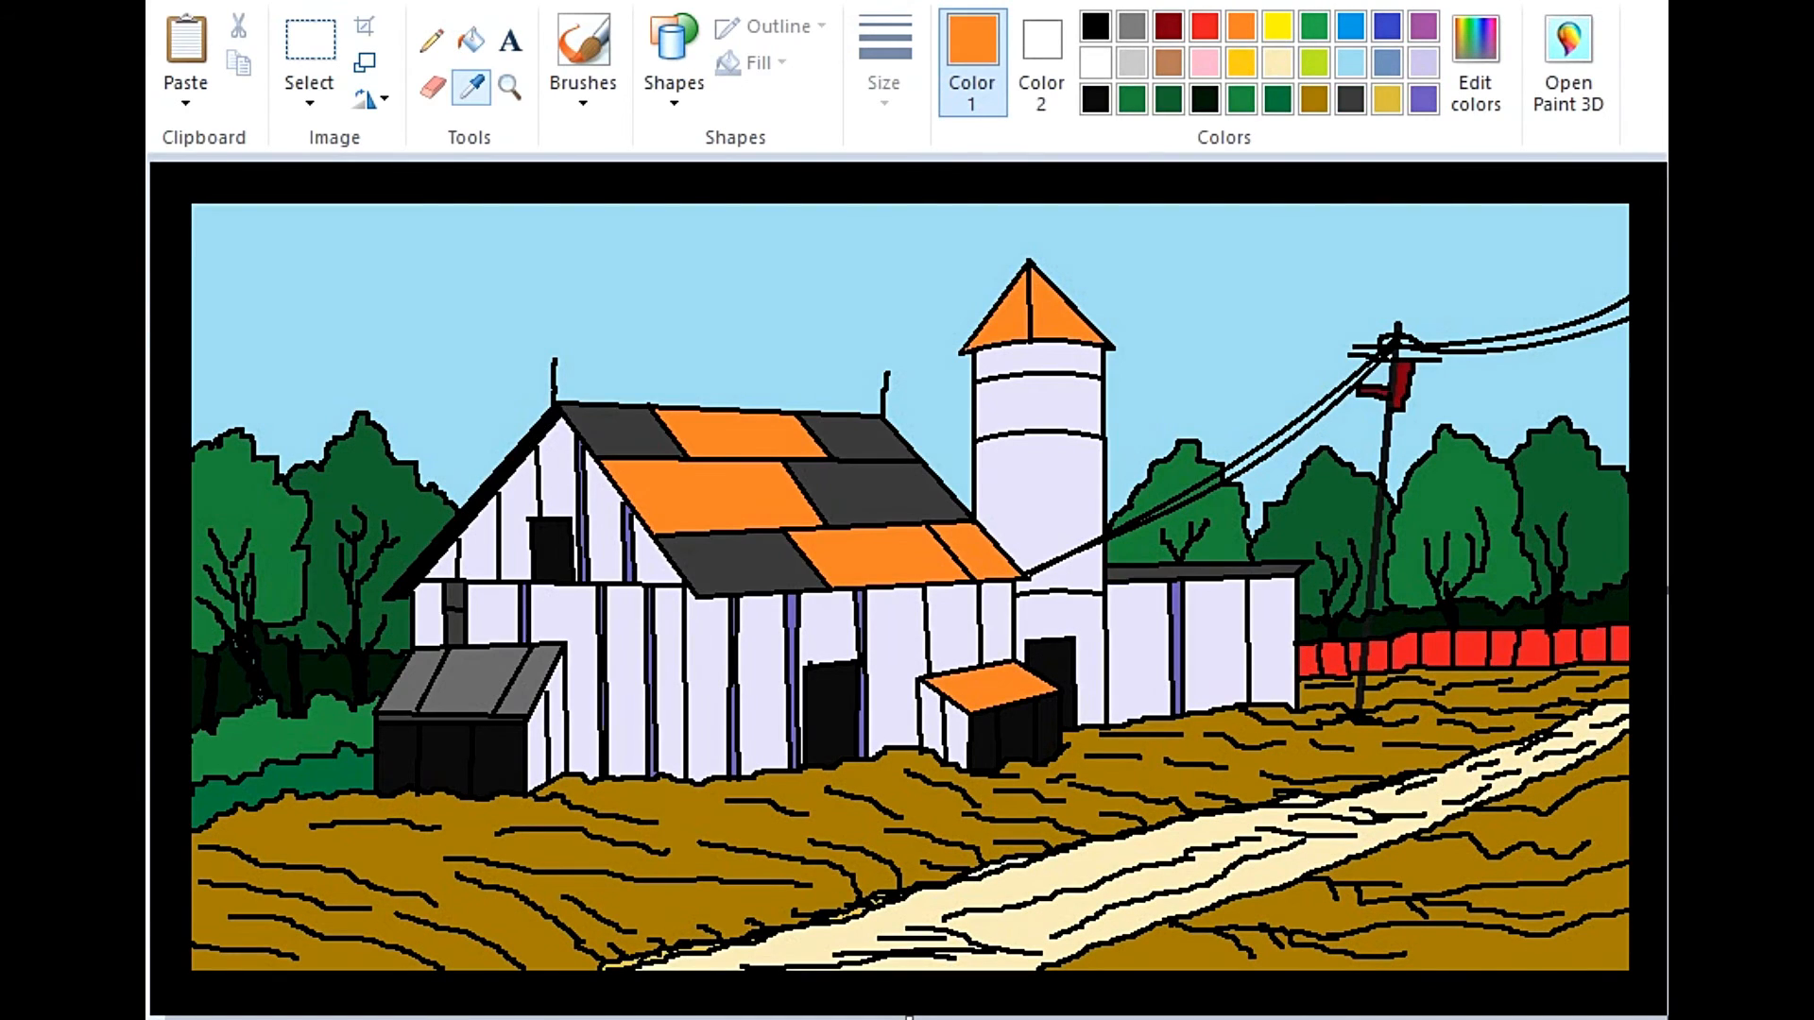
Shade the right face of the silo's roof with a darker orange using the Oil Brush.
{"action": "left_click", "coordinate": [510, 87]}
{"action": "left_click", "coordinate": [1020, 378]}
{"action": "left_click", "coordinate": [1072, 272]}
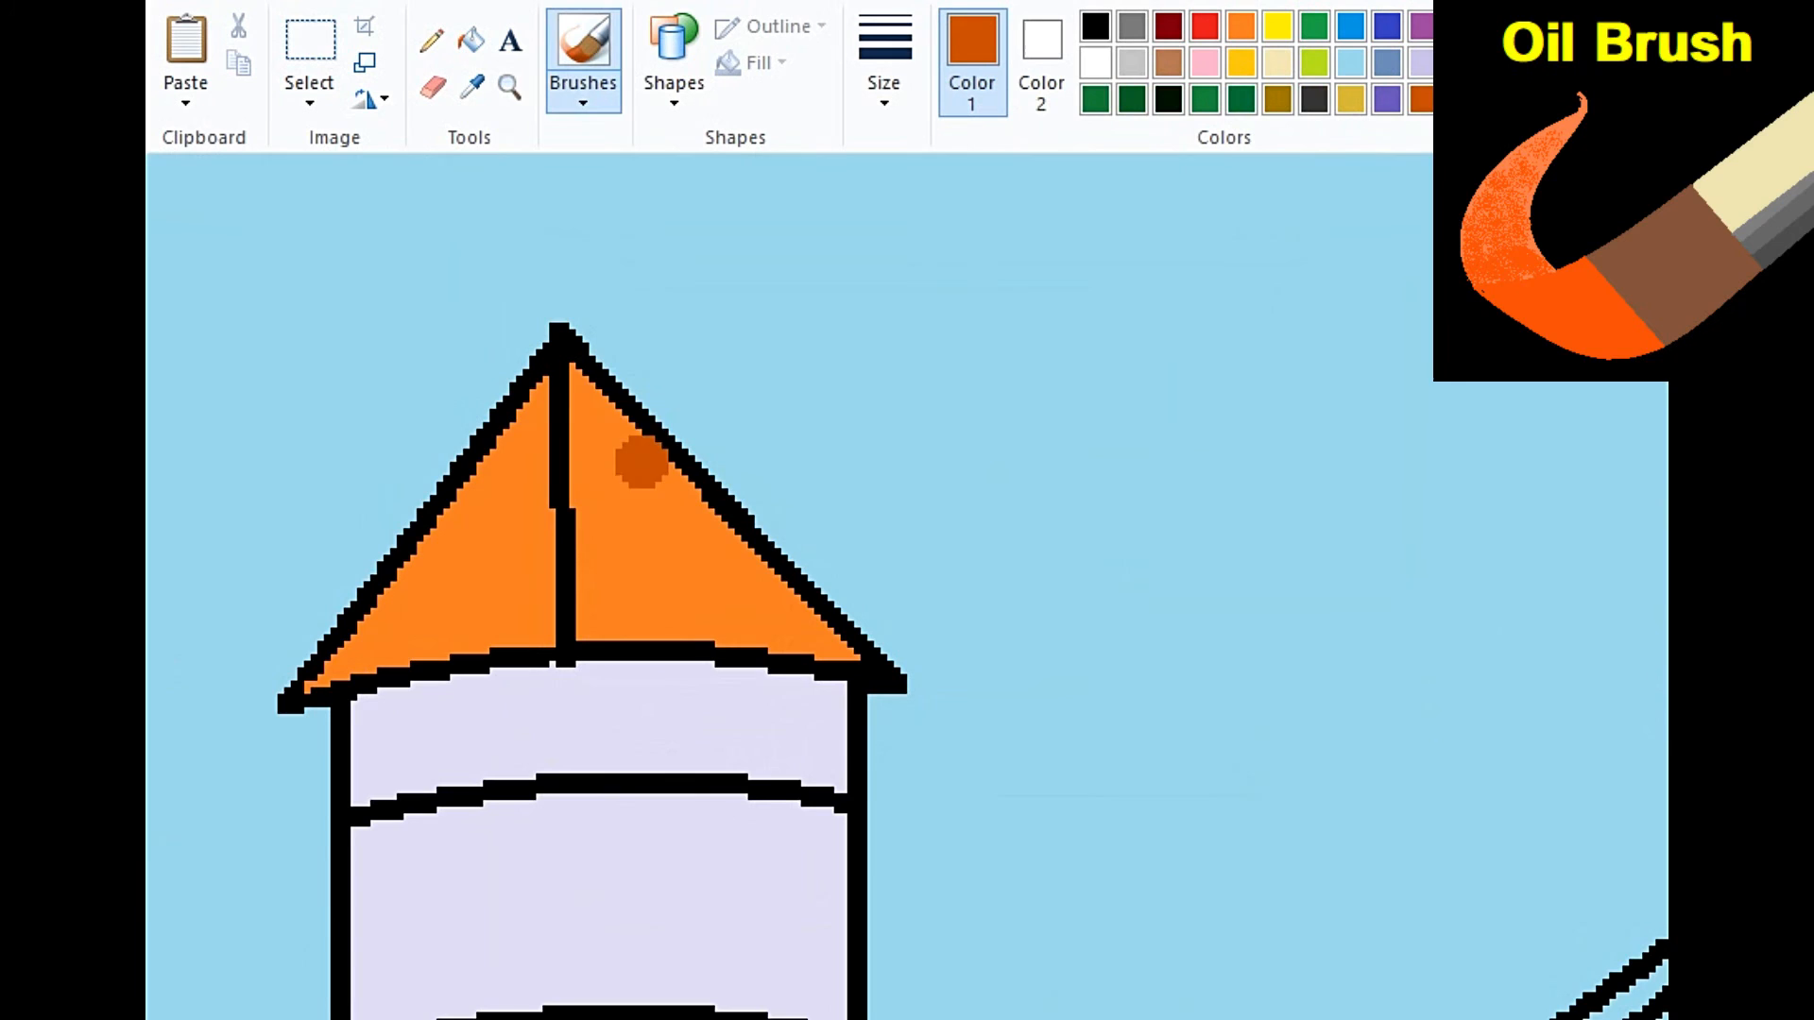
{"action": "mouse_move", "coordinate": [614, 439]}
{"action": "left_mouse_down"}
{"action": "mouse_move", "coordinate": [661, 509]}
{"action": "mouse_move", "coordinate": [775, 620]}
{"action": "mouse_move", "coordinate": [648, 483]}
{"action": "mouse_move", "coordinate": [811, 634]}
{"action": "mouse_move", "coordinate": [595, 441]}
{"action": "mouse_move", "coordinate": [673, 554]}
{"action": "mouse_move", "coordinate": [647, 536]}
{"action": "mouse_move", "coordinate": [569, 429]}
{"action": "mouse_move", "coordinate": [588, 394]}
{"action": "mouse_move", "coordinate": [648, 486]}
{"action": "mouse_move", "coordinate": [590, 415]}
{"action": "mouse_move", "coordinate": [642, 559]}
{"action": "mouse_move", "coordinate": [613, 513]}
{"action": "mouse_move", "coordinate": [596, 388]}
{"action": "mouse_move", "coordinate": [582, 489]}
{"action": "mouse_move", "coordinate": [604, 613]}
{"action": "mouse_move", "coordinate": [601, 461]}
{"action": "mouse_move", "coordinate": [616, 599]}
{"action": "mouse_move", "coordinate": [595, 563]}
{"action": "mouse_move", "coordinate": [597, 509]}
{"action": "mouse_move", "coordinate": [694, 636]}
{"action": "mouse_move", "coordinate": [548, 386]}
{"action": "mouse_move", "coordinate": [576, 361]}
{"action": "mouse_move", "coordinate": [835, 648]}
{"action": "mouse_move", "coordinate": [689, 582]}
{"action": "mouse_move", "coordinate": [632, 511]}
{"action": "mouse_move", "coordinate": [674, 611]}
{"action": "mouse_move", "coordinate": [601, 456]}
{"action": "left_mouse_up"}
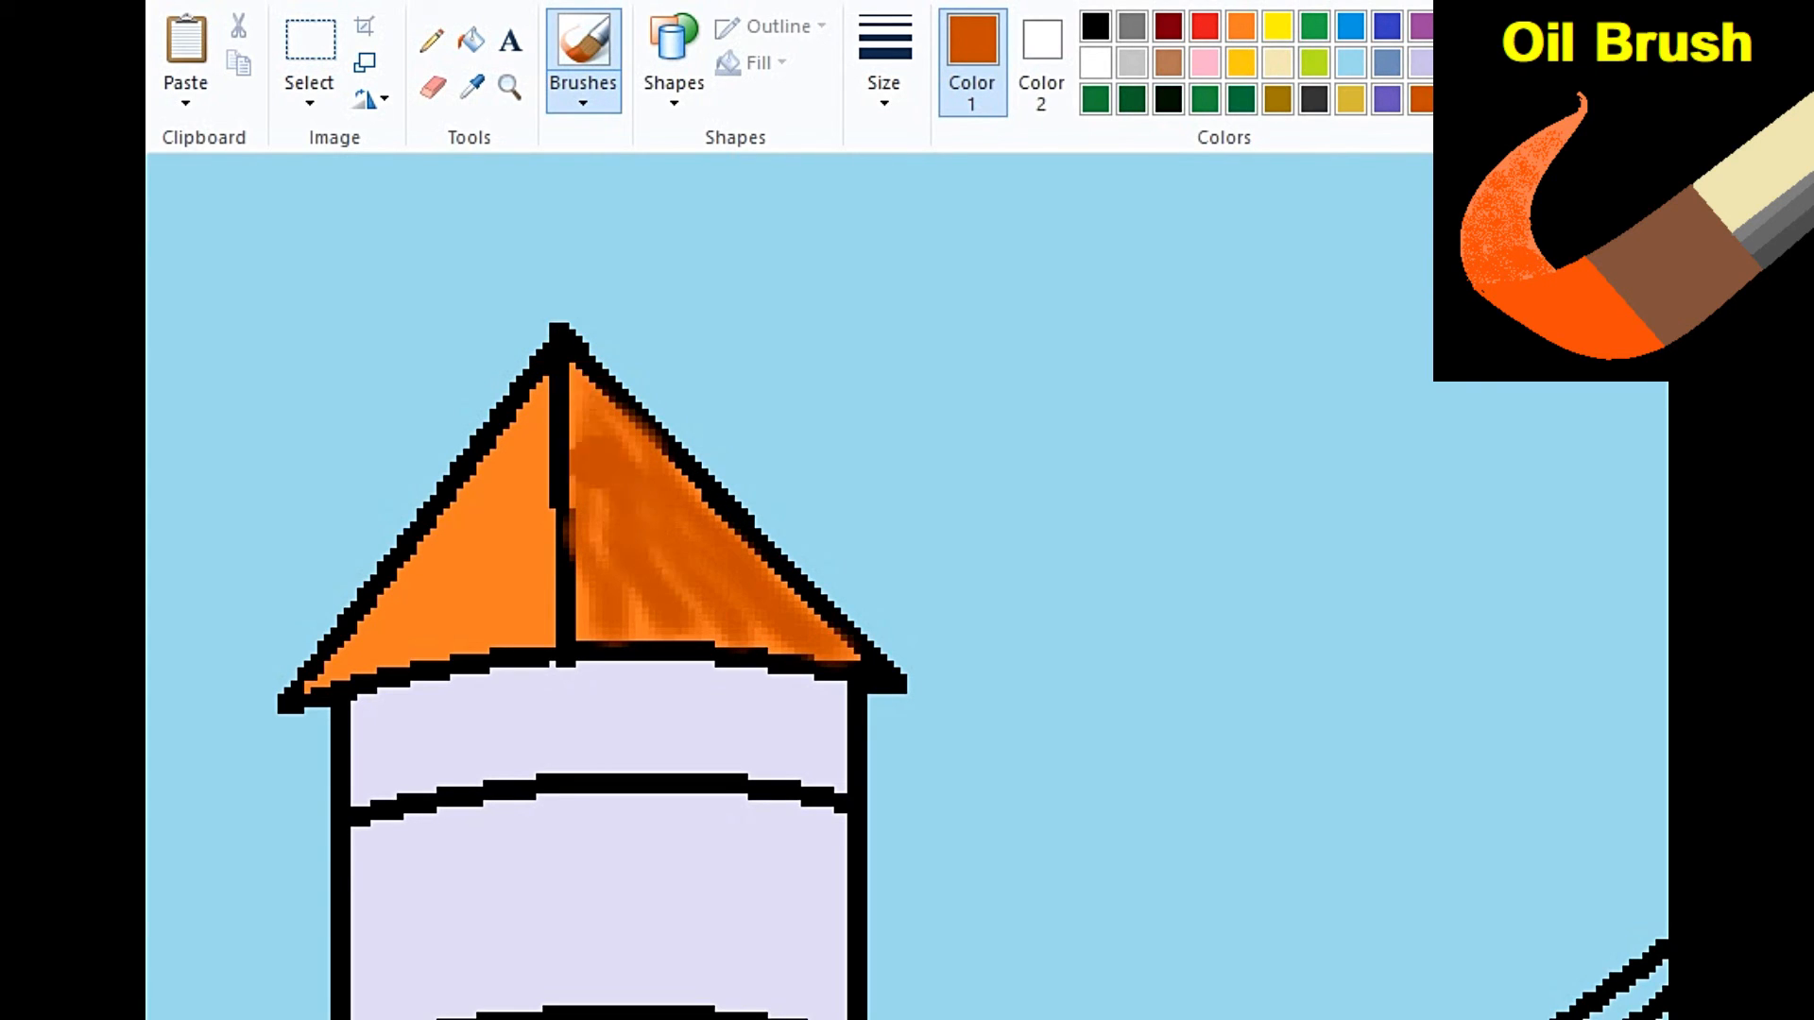
Paint a slanted dark purple shadow on the silo just beneath its roof with the Oil Brush.
{"action": "scroll", "coordinate": [672, 591], "scroll_direction": "down", "scroll_amount": 3}
{"action": "mouse_move", "coordinate": [586, 461]}
{"action": "left_mouse_down"}
{"action": "mouse_move", "coordinate": [741, 521]}
{"action": "mouse_move", "coordinate": [821, 521]}
{"action": "mouse_move", "coordinate": [569, 435]}
{"action": "mouse_move", "coordinate": [796, 495]}
{"action": "mouse_move", "coordinate": [556, 443]}
{"action": "mouse_move", "coordinate": [829, 477]}
{"action": "mouse_move", "coordinate": [543, 449]}
{"action": "mouse_move", "coordinate": [779, 514]}
{"action": "mouse_move", "coordinate": [601, 449]}
{"action": "mouse_move", "coordinate": [802, 504]}
{"action": "mouse_move", "coordinate": [839, 469]}
{"action": "left_mouse_up"}
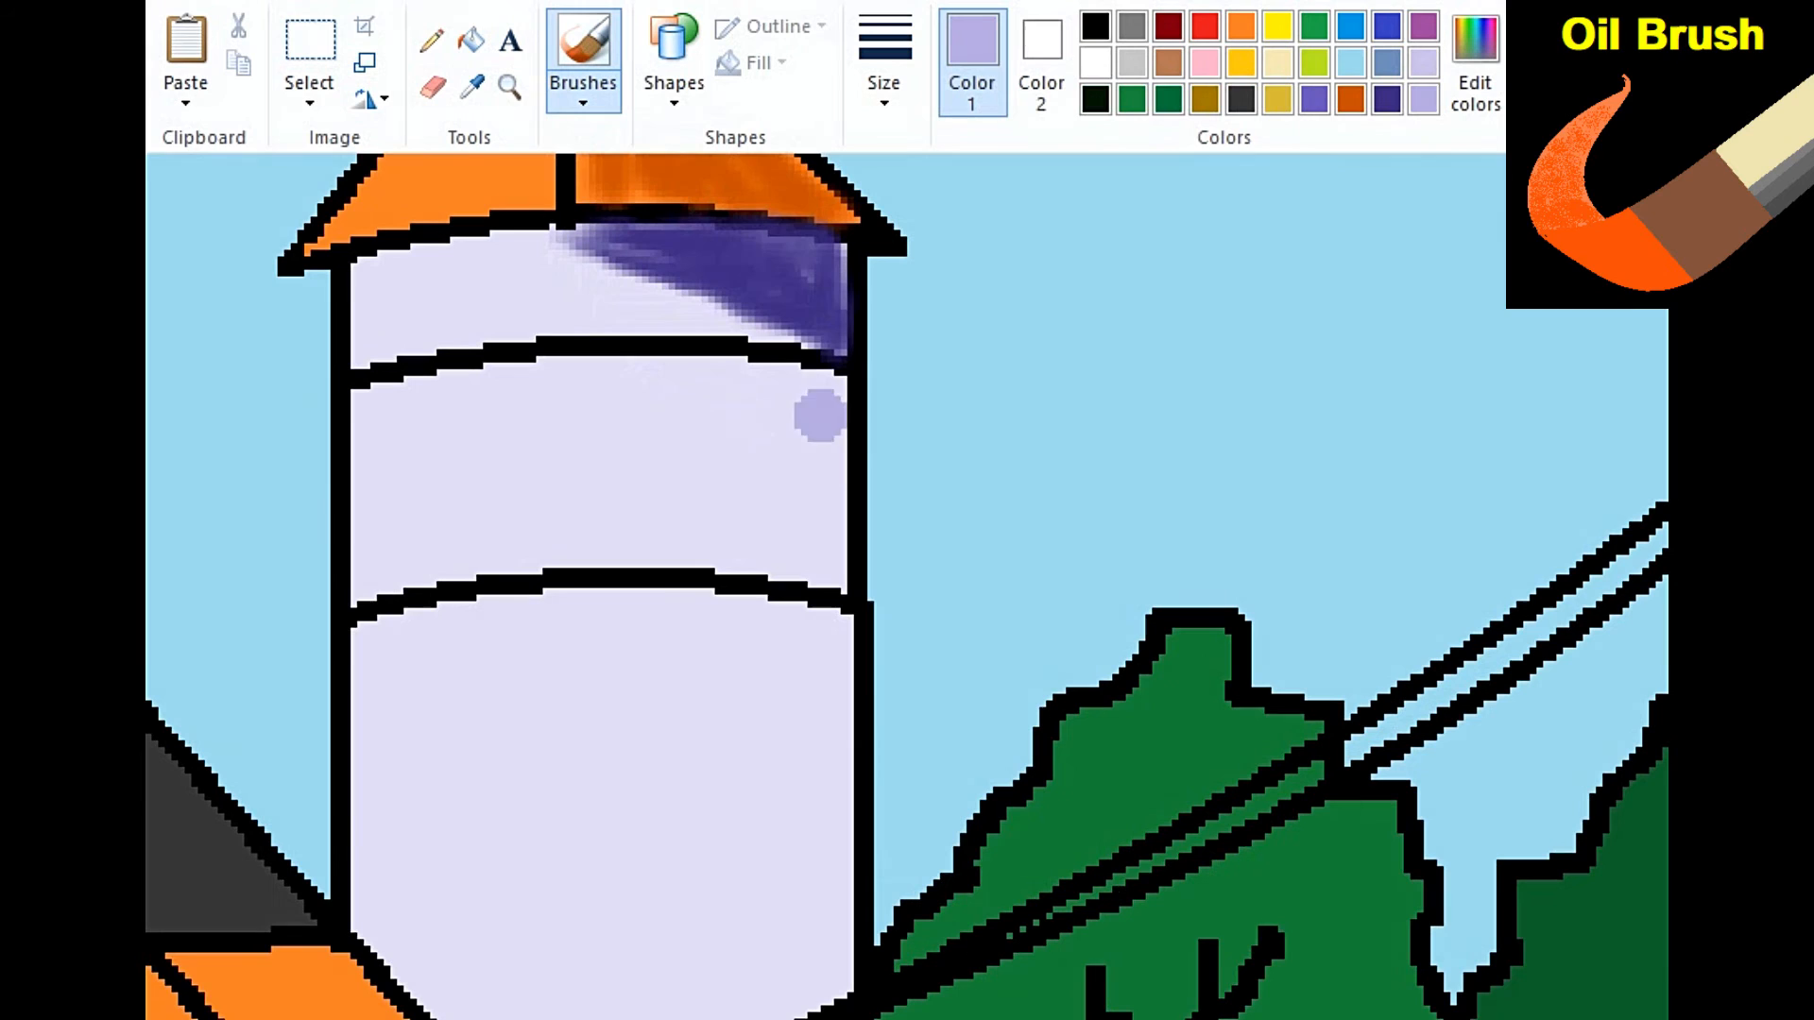
Shade the right side of the silo's middle sections with light purple vertical Oil Brush strokes.
{"action": "mouse_move", "coordinate": [818, 413]}
{"action": "left_mouse_down"}
{"action": "mouse_move", "coordinate": [807, 573]}
{"action": "mouse_move", "coordinate": [780, 509]}
{"action": "mouse_move", "coordinate": [682, 434]}
{"action": "mouse_move", "coordinate": [701, 454]}
{"action": "mouse_move", "coordinate": [713, 327]}
{"action": "mouse_move", "coordinate": [748, 369]}
{"action": "mouse_move", "coordinate": [745, 514]}
{"action": "mouse_move", "coordinate": [793, 348]}
{"action": "mouse_move", "coordinate": [838, 350]}
{"action": "mouse_move", "coordinate": [860, 535]}
{"action": "left_mouse_up"}
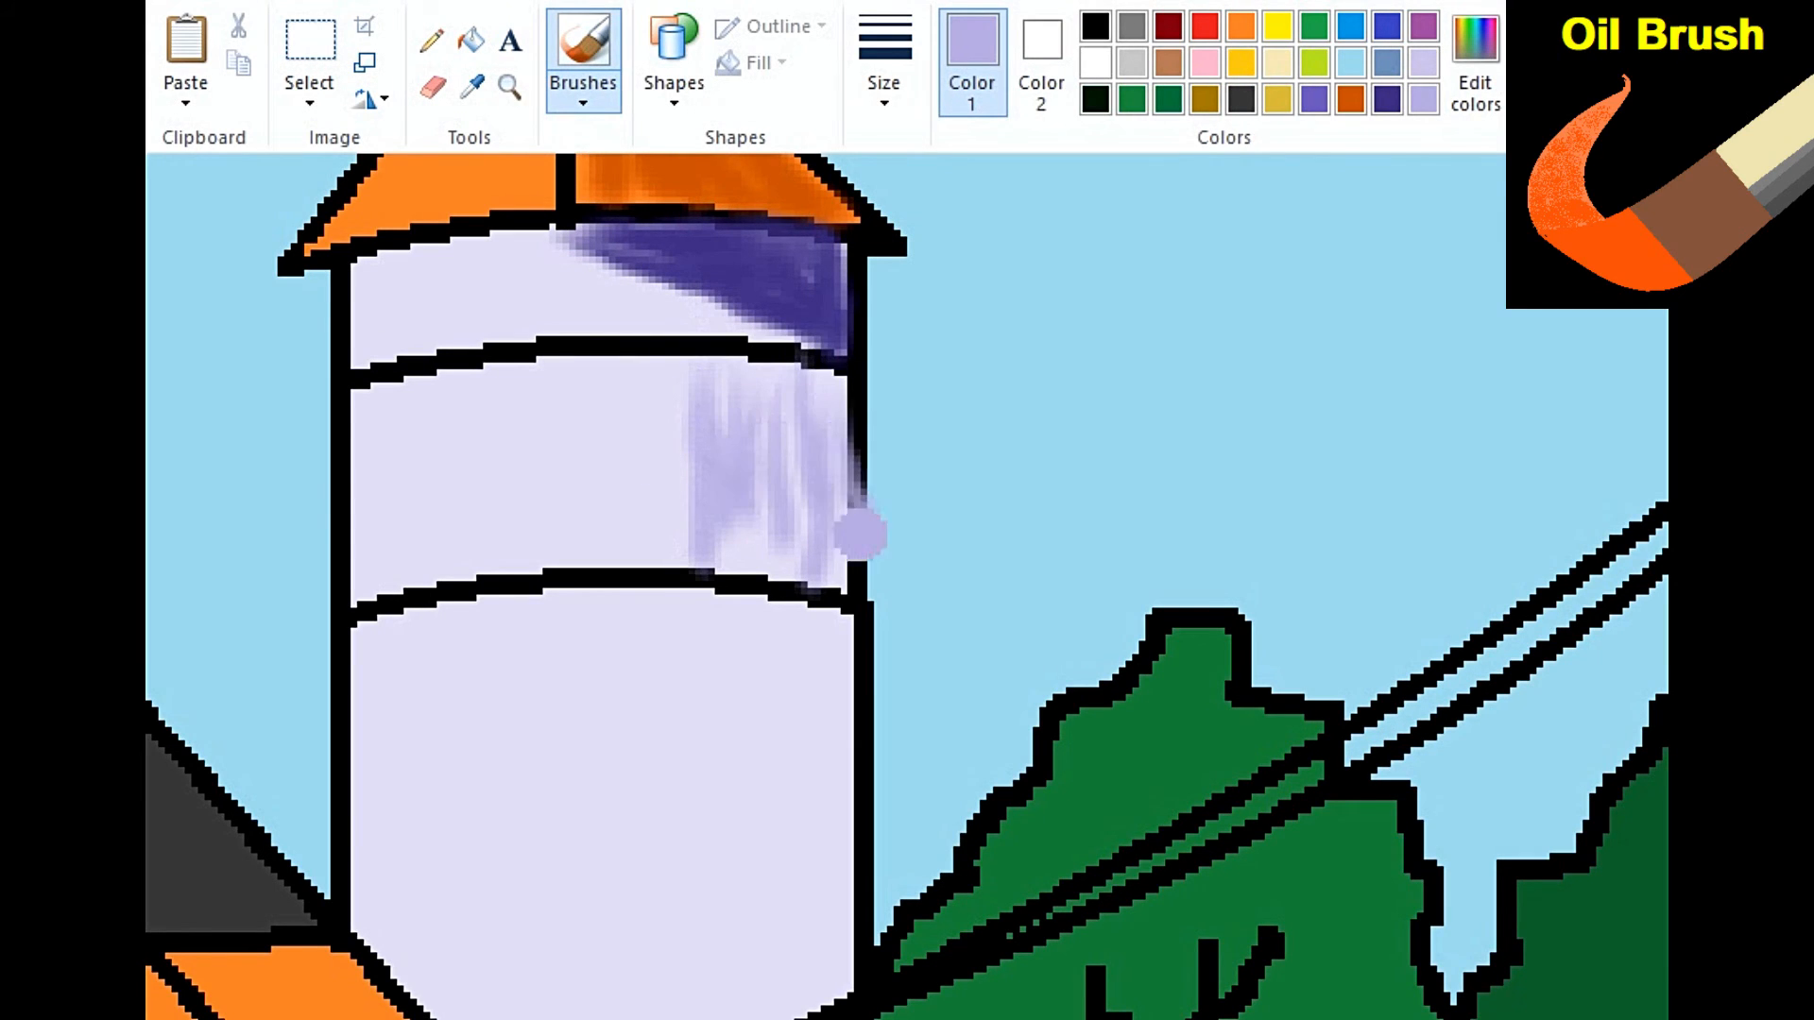
{"action": "left_click_drag", "start_coordinate": [793, 340], "coordinate": [775, 529]}
{"action": "scroll", "coordinate": [775, 472], "scroll_direction": "down", "scroll_amount": 3}
{"action": "mouse_move", "coordinate": [756, 189]}
{"action": "left_mouse_down"}
{"action": "mouse_move", "coordinate": [728, 785]}
{"action": "mouse_move", "coordinate": [855, 586]}
{"action": "left_mouse_up"}
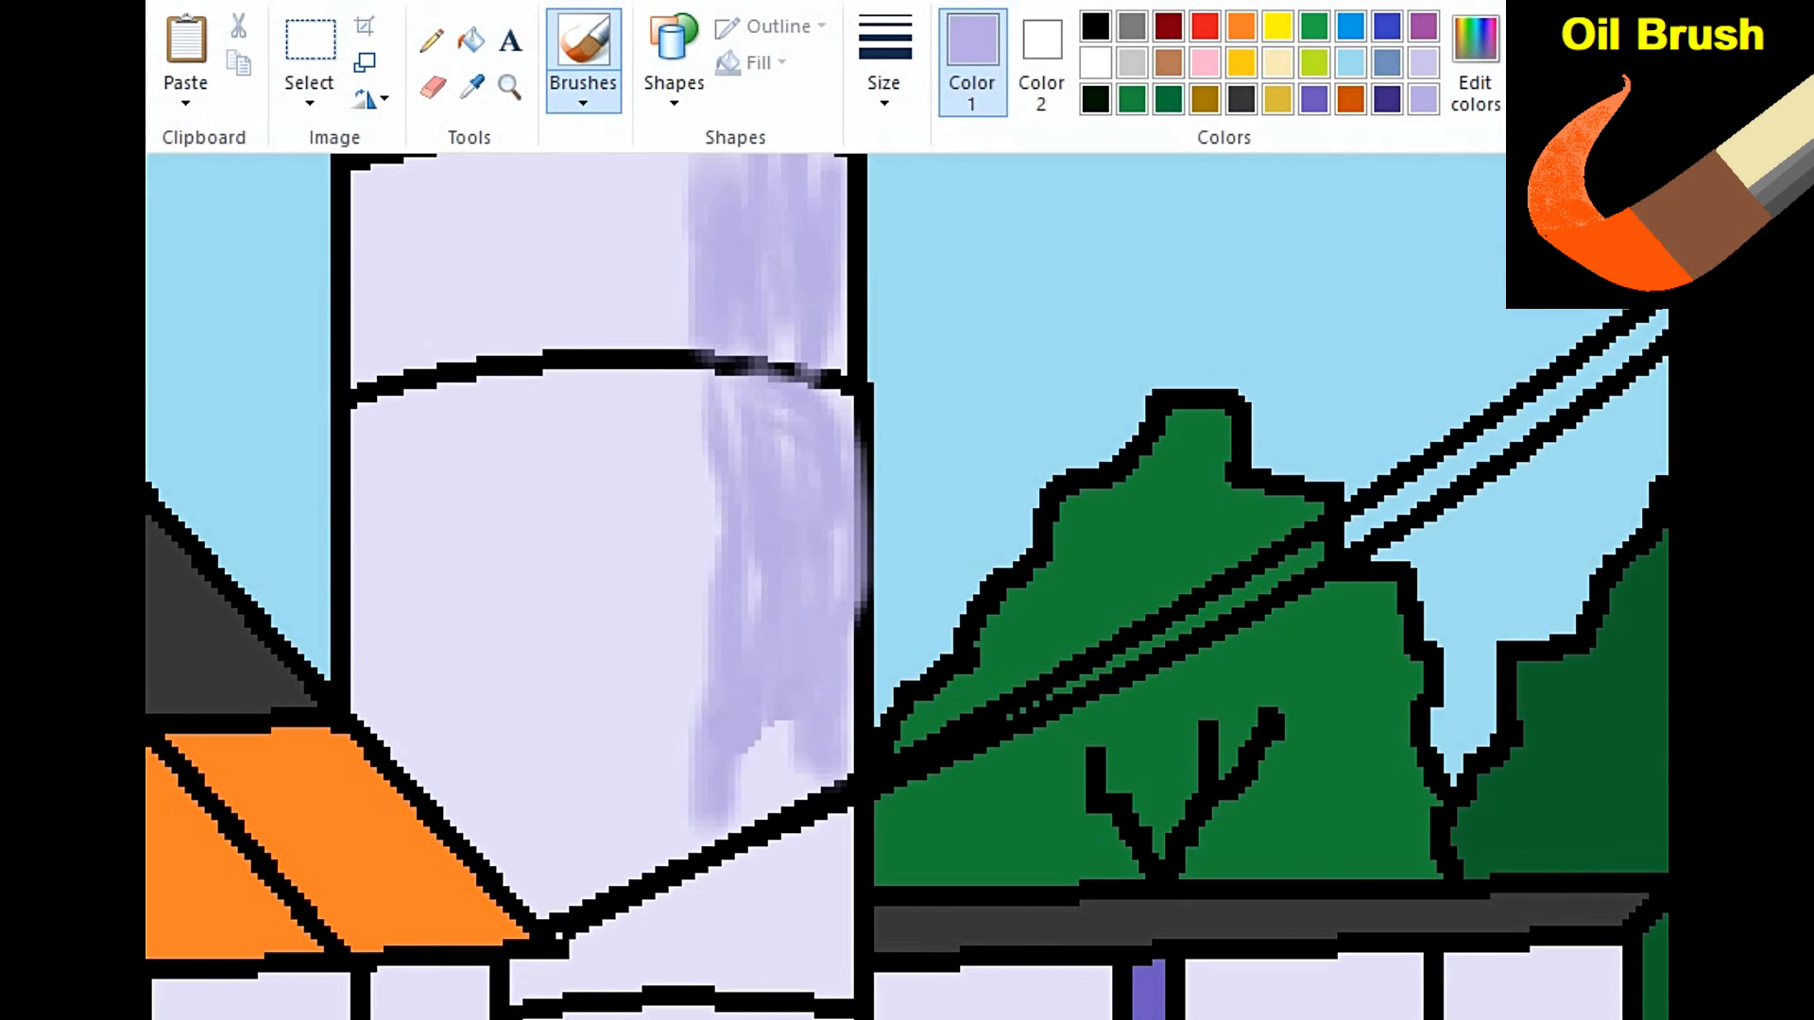
Paint a dark purple shadow on the silo's base around the black doorway with the Oil Brush.
{"action": "scroll", "coordinate": [778, 507], "scroll_direction": "down", "scroll_amount": 8}
{"action": "left_click", "coordinate": [1387, 98]}
{"action": "left_click_drag", "start_coordinate": [559, 315], "coordinate": [803, 558]}
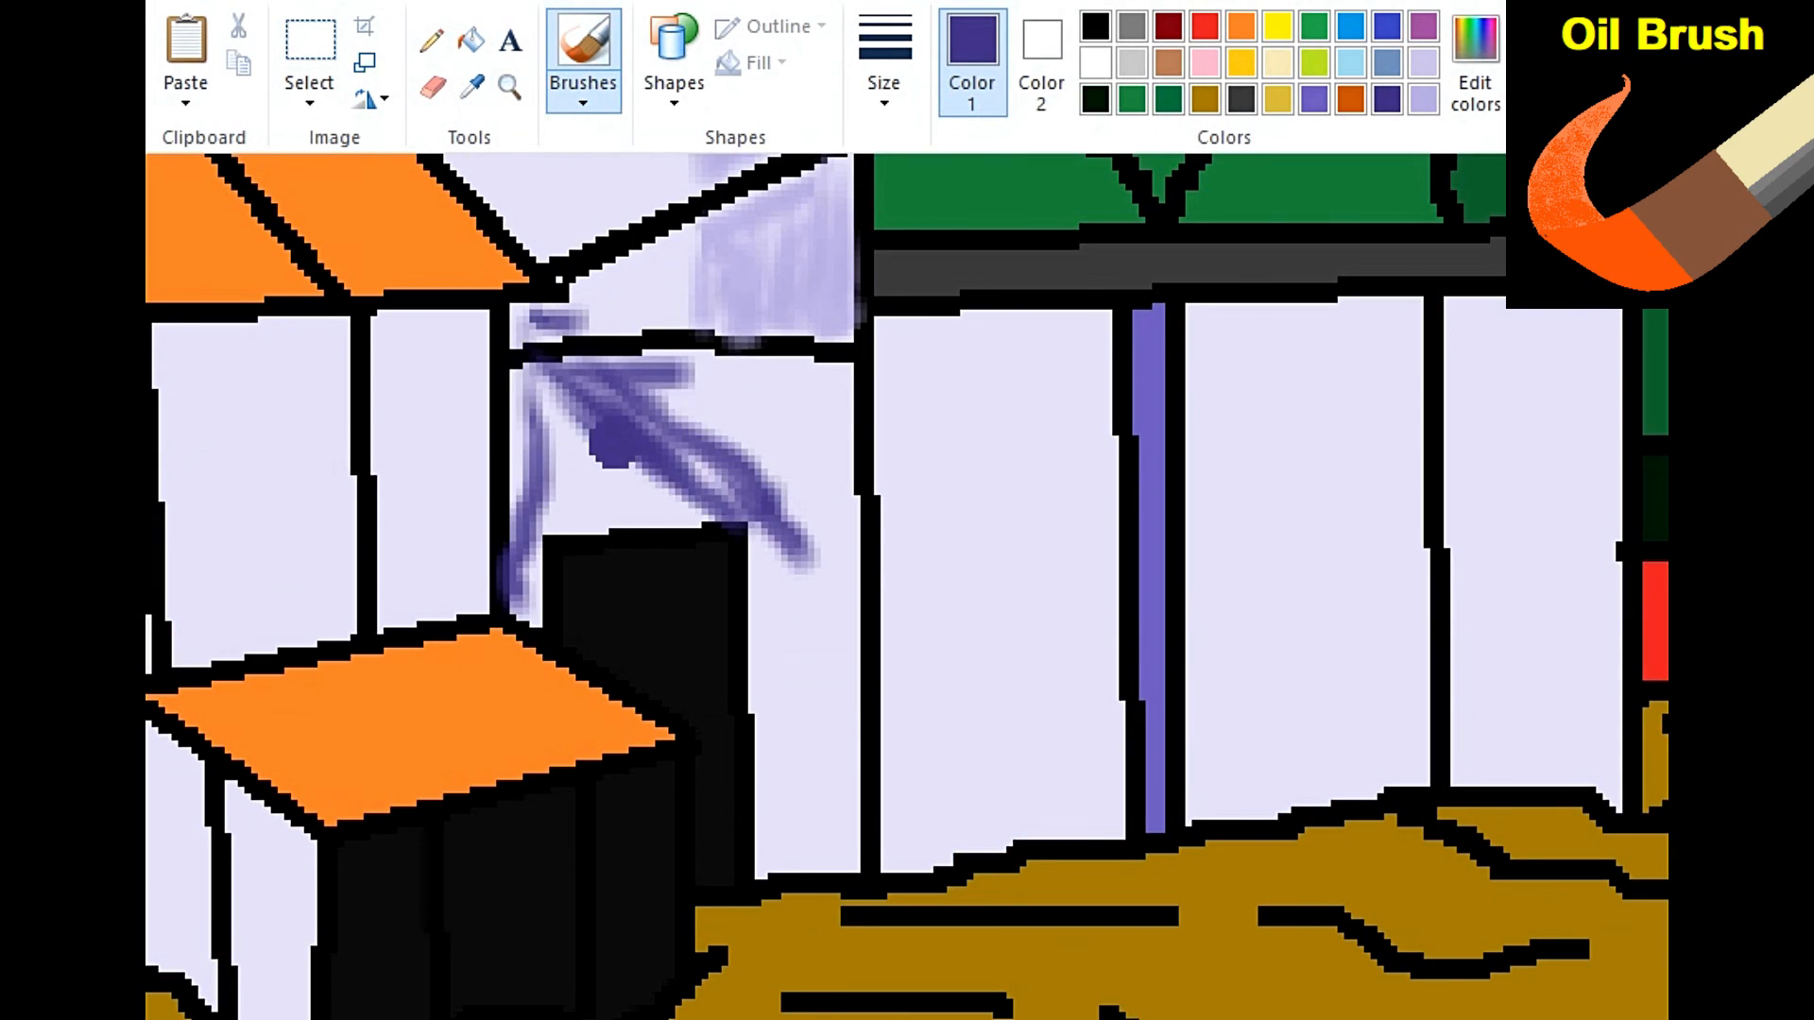
{"action": "mouse_move", "coordinate": [567, 378]}
{"action": "left_mouse_down"}
{"action": "mouse_move", "coordinate": [829, 712]}
{"action": "mouse_move", "coordinate": [567, 567]}
{"action": "mouse_move", "coordinate": [831, 851]}
{"action": "mouse_move", "coordinate": [803, 883]}
{"action": "left_mouse_up"}
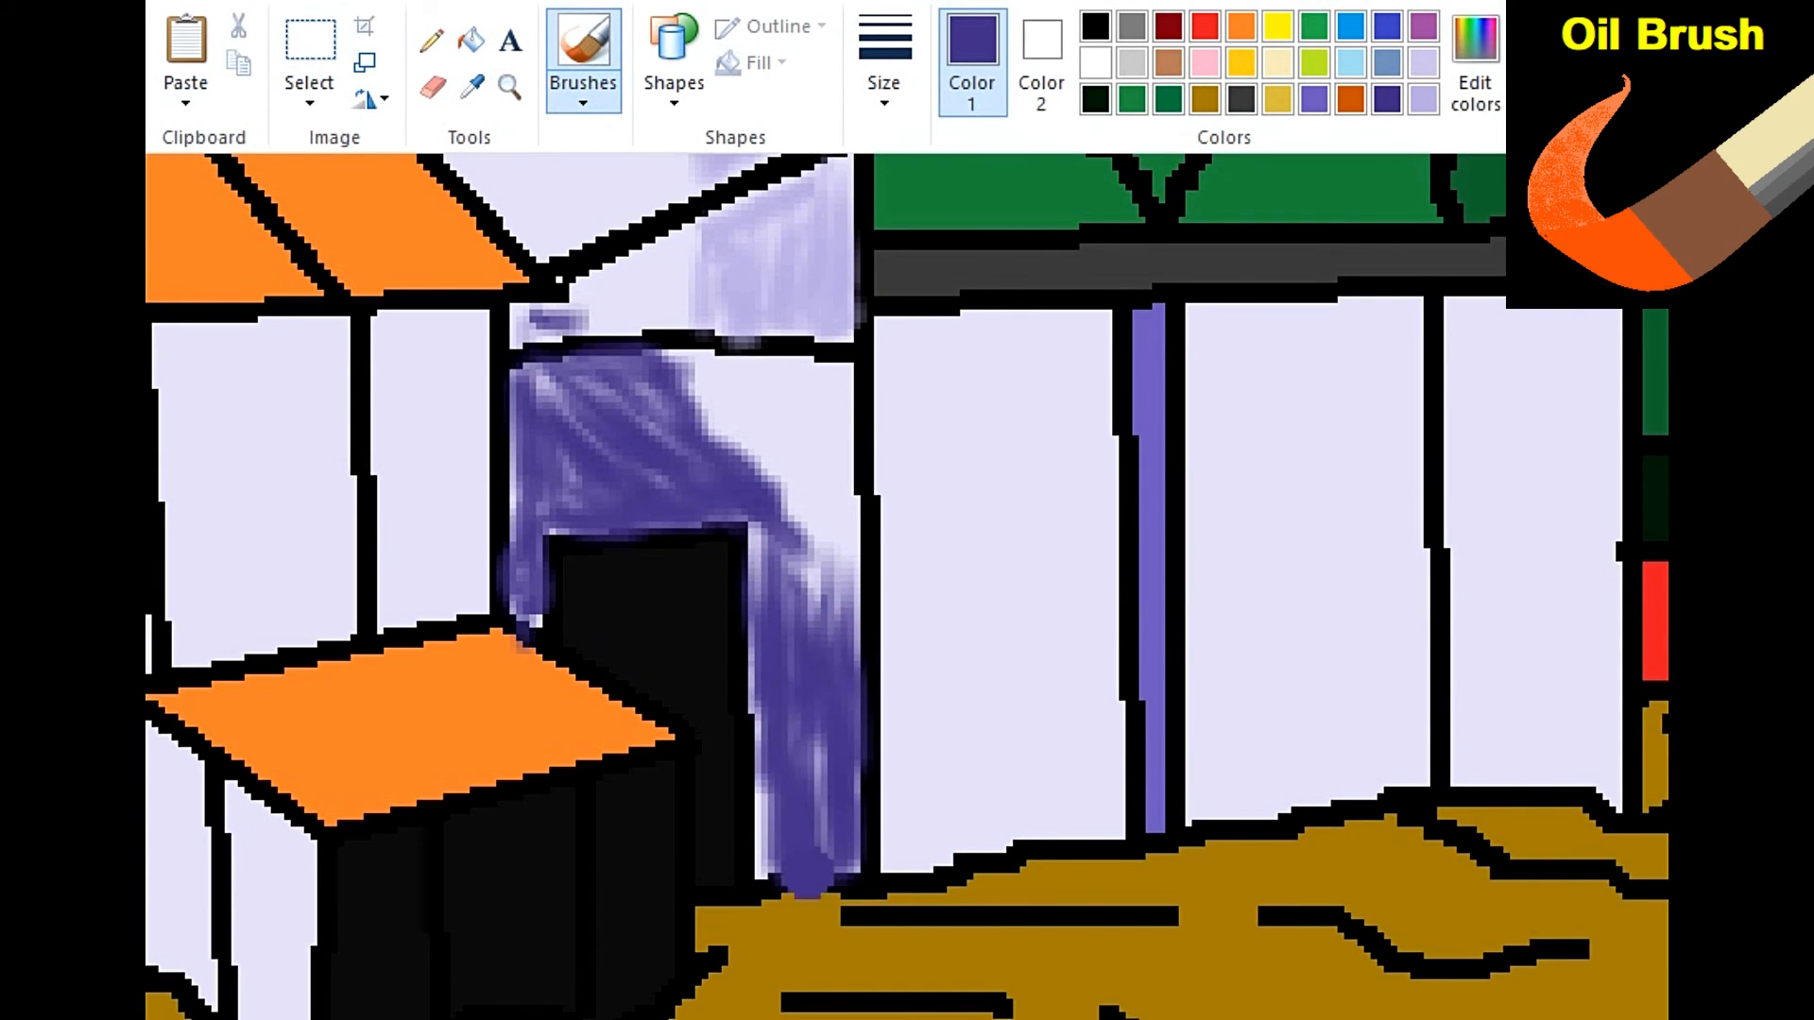
Blend pale purple into the lit part of the silo's base and shade the first wall panel of the adjoining wing with the Oil Brush.
{"action": "scroll", "coordinate": [1026, 715], "scroll_direction": "down", "scroll_amount": 3}
{"action": "left_click", "coordinate": [472, 87]}
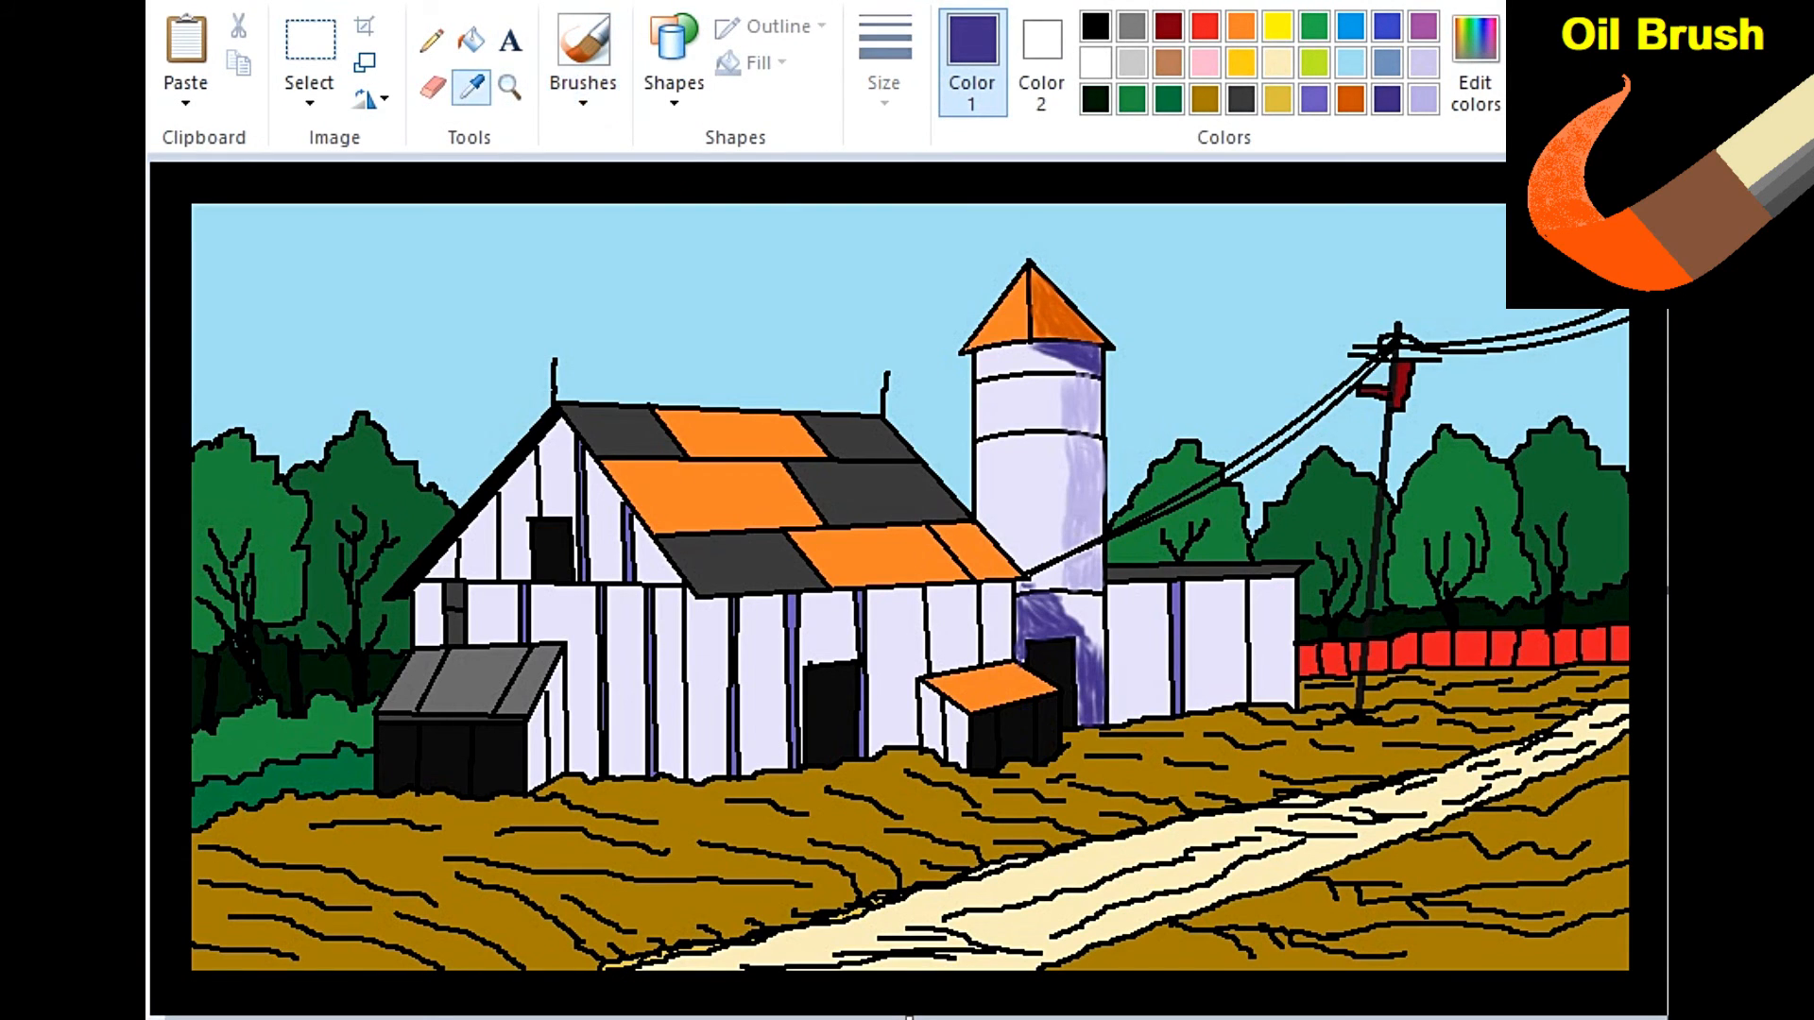
{"action": "left_click", "coordinate": [1424, 98]}
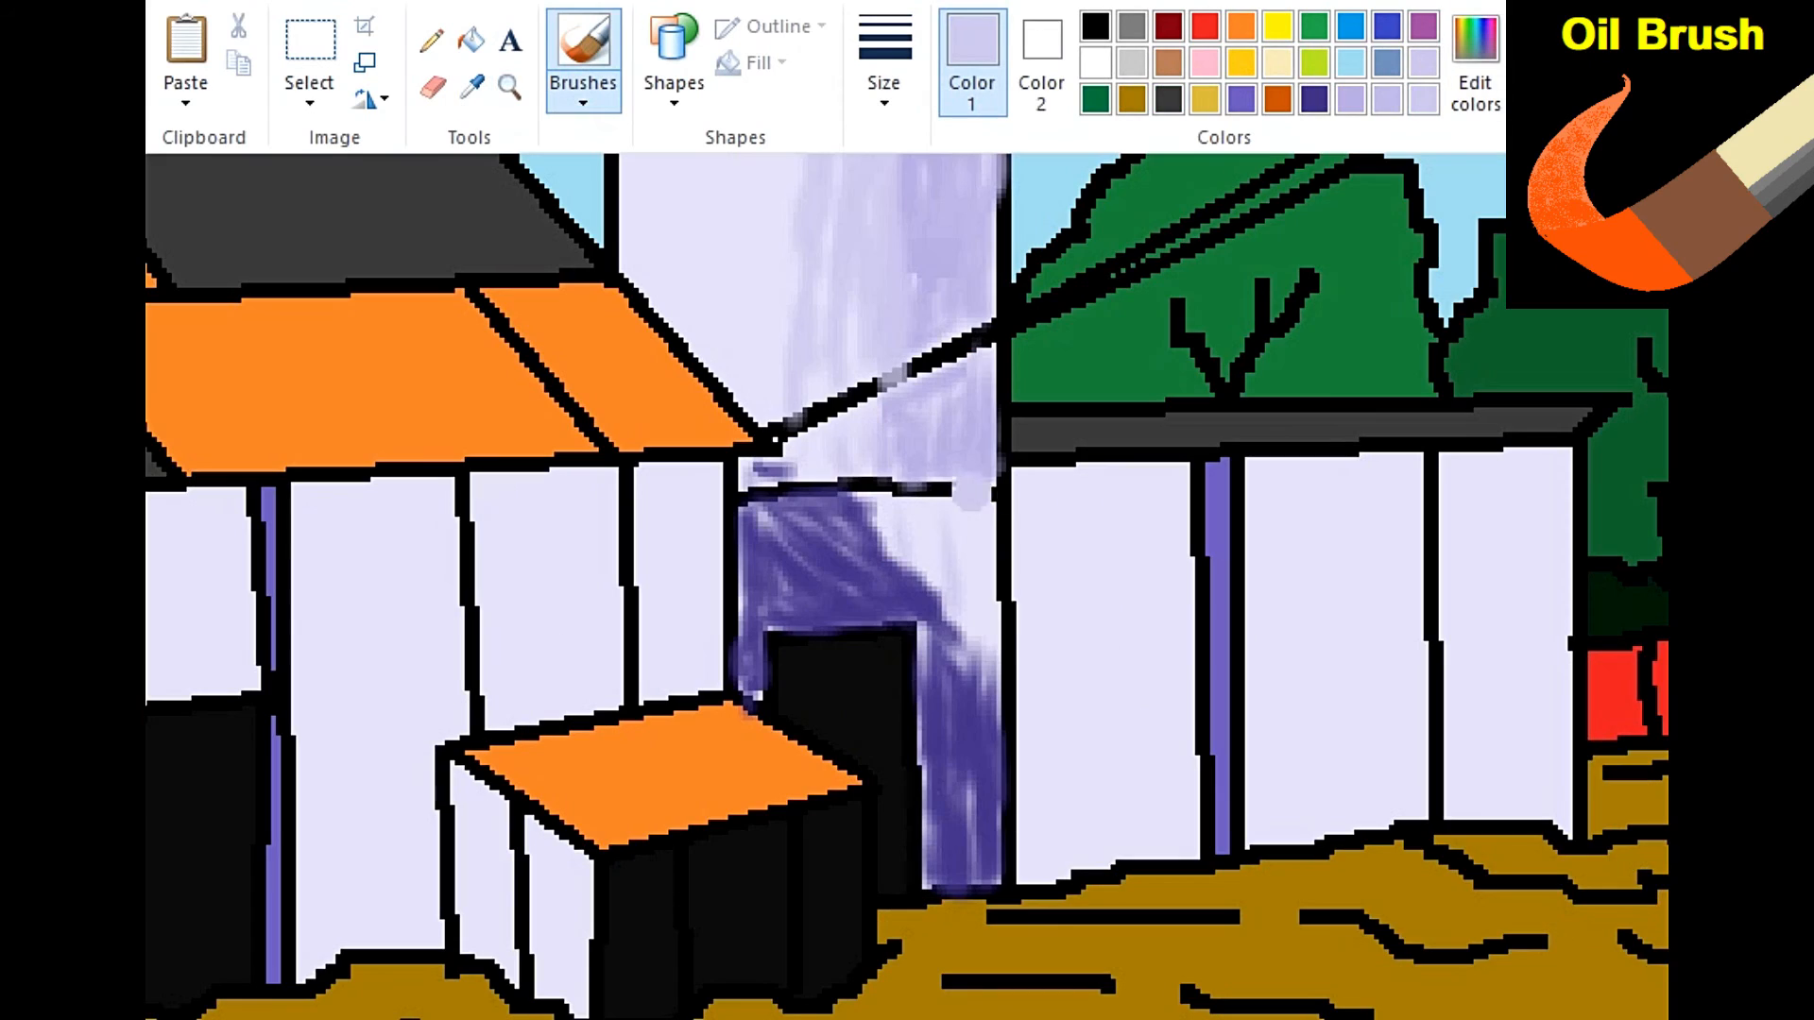
{"action": "left_click_drag", "start_coordinate": [973, 576], "coordinate": [931, 511]}
{"action": "mouse_move", "coordinate": [1042, 500]}
{"action": "left_mouse_down"}
{"action": "mouse_move", "coordinate": [1087, 793]}
{"action": "mouse_move", "coordinate": [1138, 457]}
{"action": "mouse_move", "coordinate": [1178, 506]}
{"action": "mouse_move", "coordinate": [1200, 832]}
{"action": "left_mouse_up"}
Shade the remaining wall panels of the wing beside the silo with vertical light purple Oil Brush strokes.
{"action": "left_click_drag", "start_coordinate": [1272, 495], "coordinate": [1271, 813]}
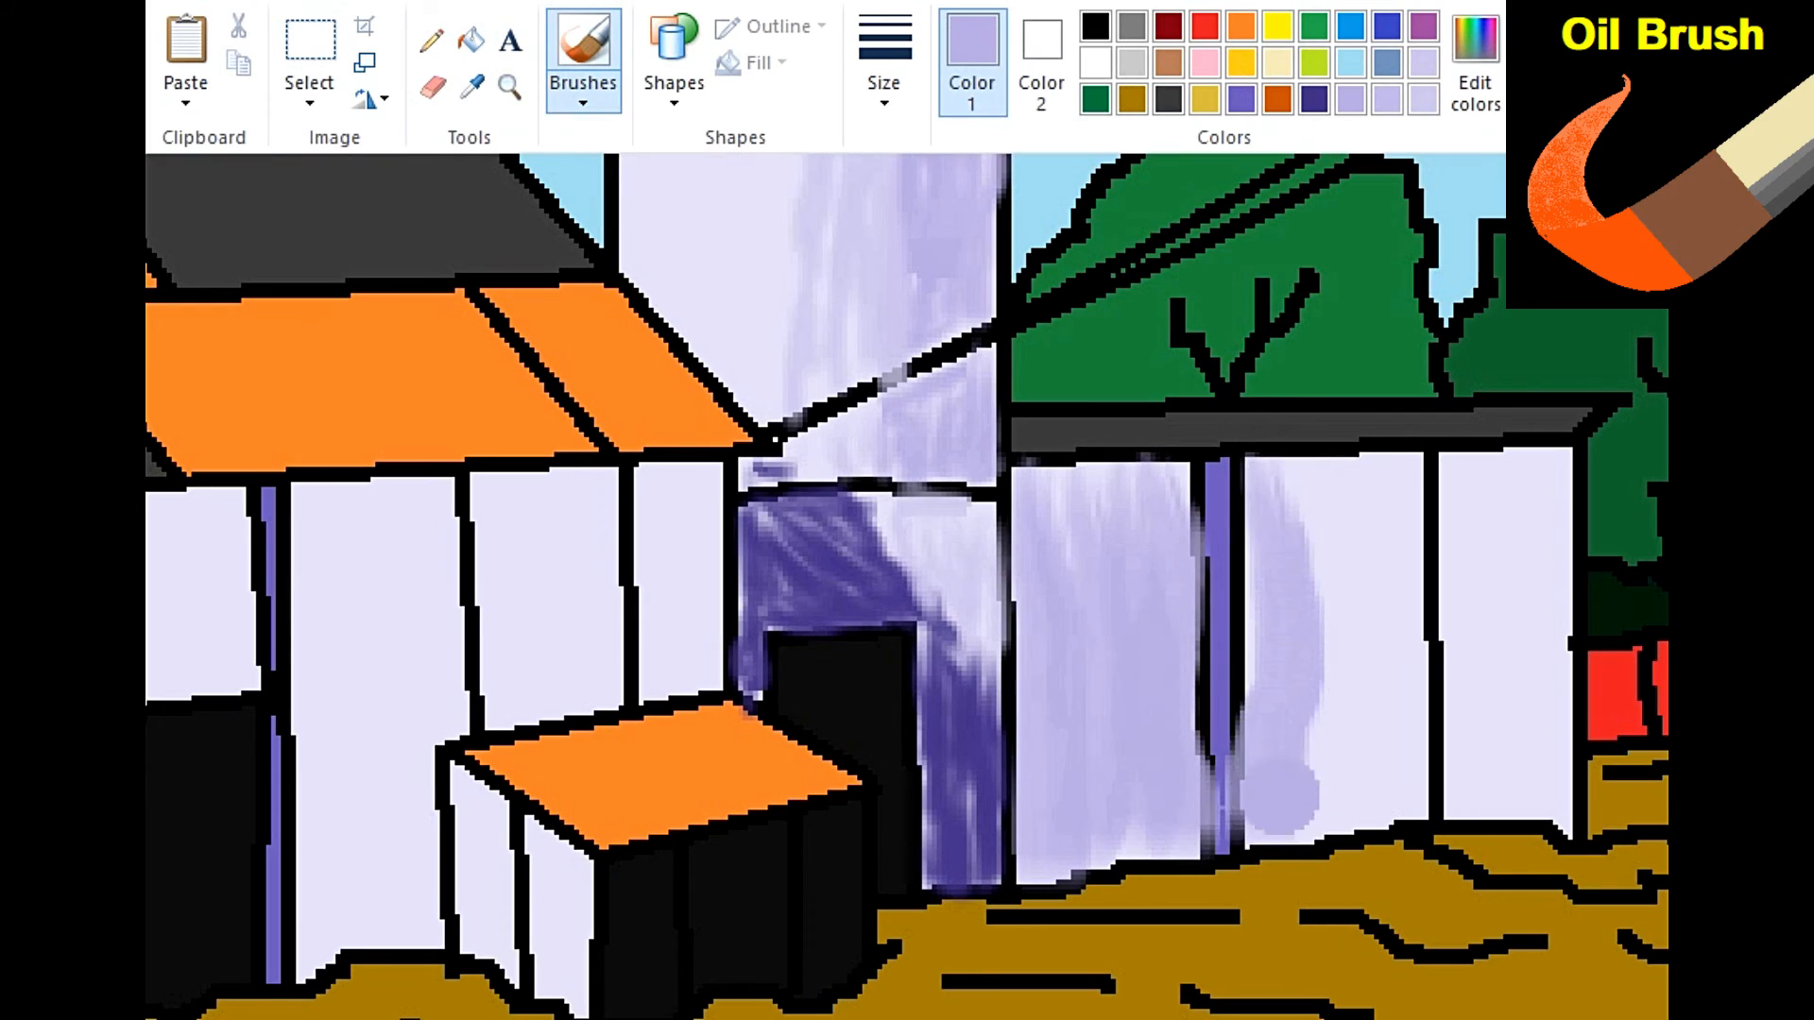
{"action": "key", "text": "ctrl+z"}
{"action": "mouse_move", "coordinate": [1265, 436]}
{"action": "left_mouse_down"}
{"action": "mouse_move", "coordinate": [1275, 813]}
{"action": "mouse_move", "coordinate": [1316, 526]}
{"action": "mouse_move", "coordinate": [1343, 577]}
{"action": "mouse_move", "coordinate": [1337, 831]}
{"action": "left_mouse_up"}
{"action": "left_click_drag", "start_coordinate": [1389, 439], "coordinate": [1408, 822]}
{"action": "left_click_drag", "start_coordinate": [1472, 446], "coordinate": [1485, 822]}
{"action": "left_click_drag", "start_coordinate": [1512, 444], "coordinate": [1536, 823]}
{"action": "key", "text": "ctrl+Page_Down"}
{"action": "key", "text": "ctrl+Page_Down"}
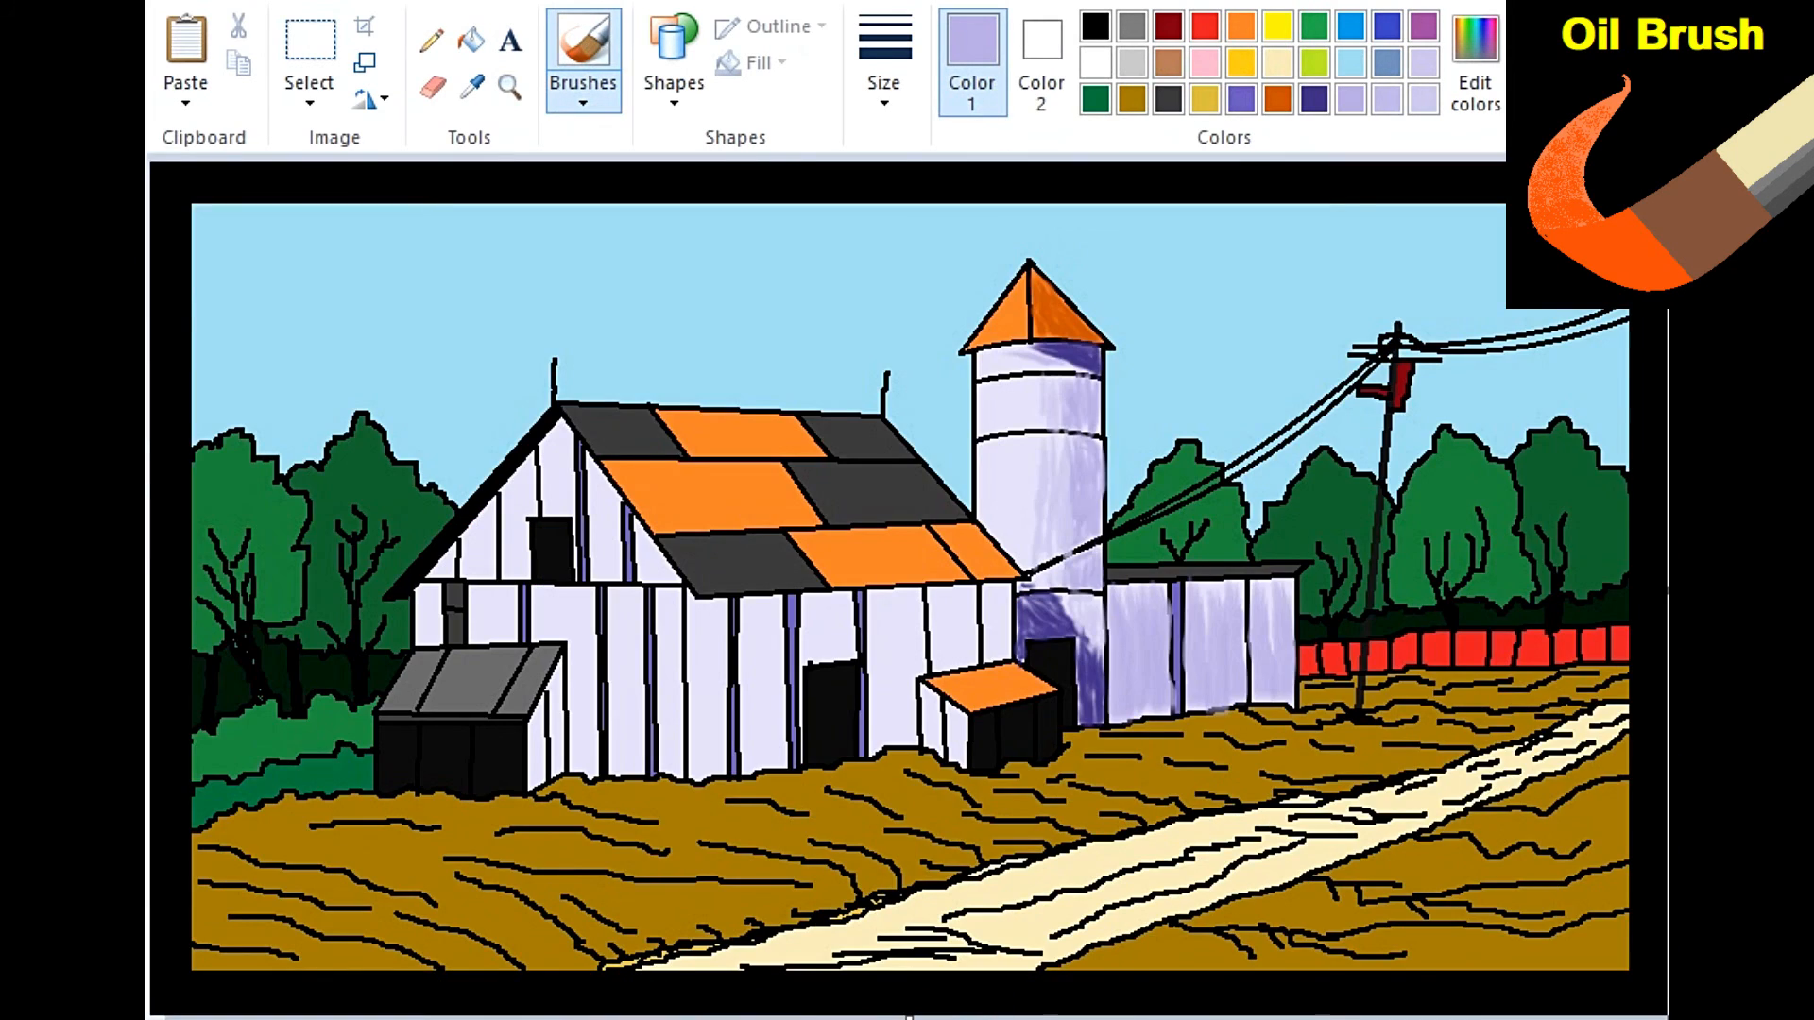
Shade the barn's long wall with the wing's light purple, from the silo past the black doorway.
{"action": "left_click", "coordinate": [510, 86]}
{"action": "left_click", "coordinate": [763, 601]}
{"action": "left_click", "coordinate": [1020, 691]}
{"action": "left_click", "coordinate": [471, 87]}
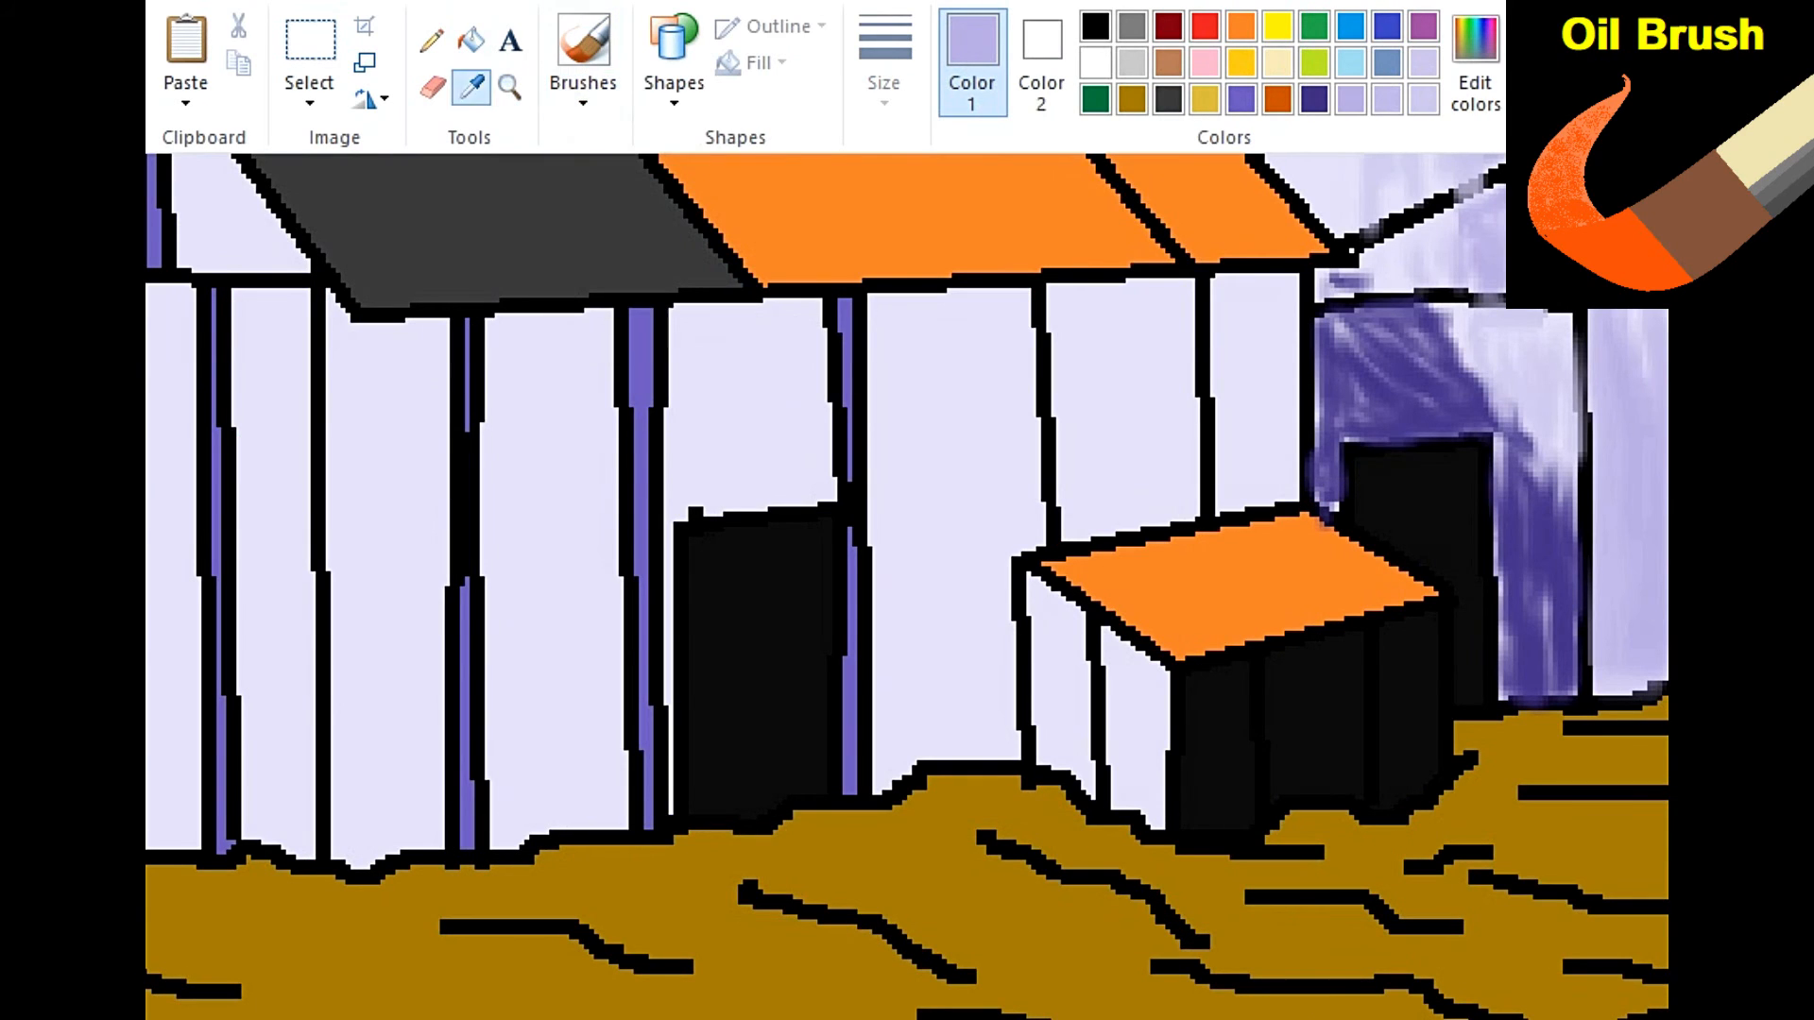
{"action": "left_click", "coordinate": [1630, 473]}
{"action": "left_click_drag", "start_coordinate": [1251, 310], "coordinate": [1255, 458]}
{"action": "mouse_move", "coordinate": [1166, 308]}
{"action": "left_mouse_down"}
{"action": "mouse_move", "coordinate": [1160, 491]}
{"action": "mouse_move", "coordinate": [992, 510]}
{"action": "mouse_move", "coordinate": [907, 737]}
{"action": "mouse_move", "coordinate": [982, 302]}
{"action": "mouse_move", "coordinate": [888, 397]}
{"action": "left_mouse_up"}
{"action": "left_click_drag", "start_coordinate": [789, 336], "coordinate": [714, 463]}
{"action": "left_click_drag", "start_coordinate": [588, 336], "coordinate": [543, 789]}
{"action": "left_click_drag", "start_coordinate": [541, 369], "coordinate": [529, 785]}
Shade the small orange-roofed shed's side panels and the long wall's last panels toward the barn's corner with light purple.
{"action": "left_click_drag", "start_coordinate": [1062, 737], "coordinate": [1058, 599]}
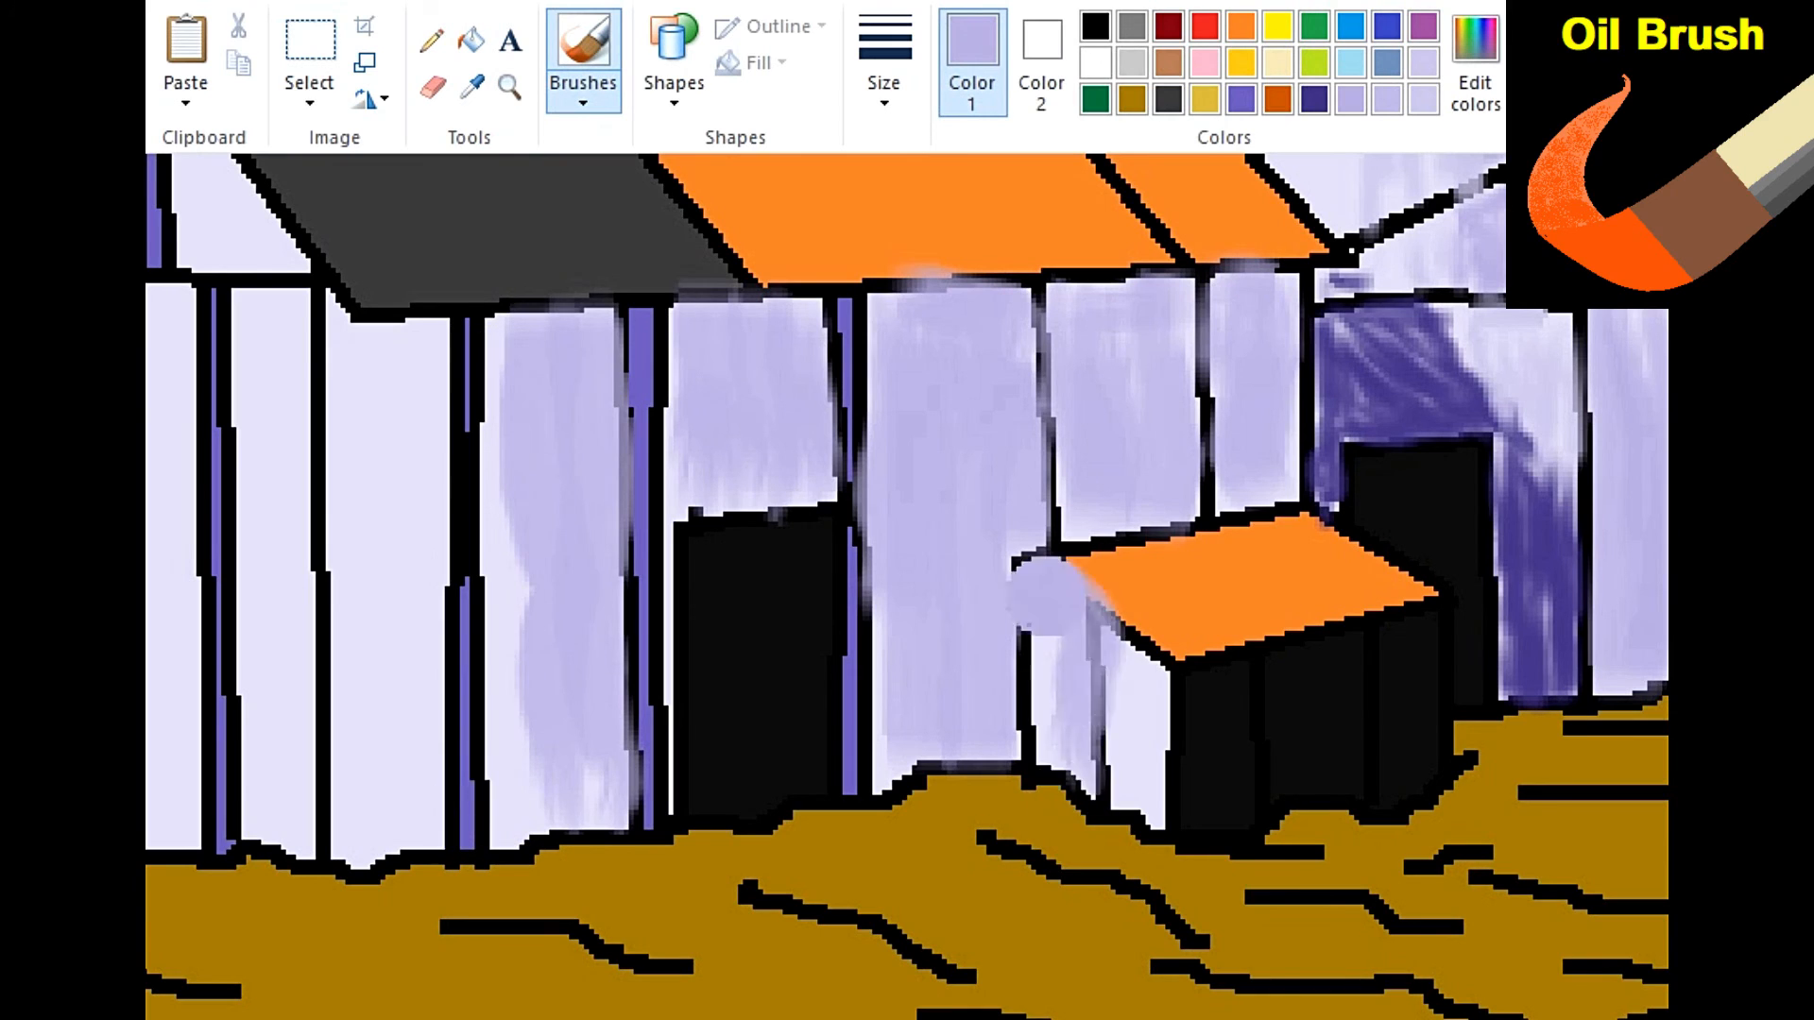
{"action": "left_click_drag", "start_coordinate": [1137, 676], "coordinate": [1136, 789]}
{"action": "left_click_drag", "start_coordinate": [515, 789], "coordinate": [508, 669]}
{"action": "left_click_drag", "start_coordinate": [416, 822], "coordinate": [423, 350]}
{"action": "scroll", "coordinate": [416, 604], "scroll_direction": "left", "scroll_amount": 5}
{"action": "left_click_drag", "start_coordinate": [854, 871], "coordinate": [856, 345]}
Shade the panels of the barn's gable-end wall below the gable with a paler purple using the Oil Brush.
{"action": "left_click_drag", "start_coordinate": [773, 321], "coordinate": [728, 725]}
{"action": "key", "text": "ctrl+z"}
{"action": "left_click", "coordinate": [1424, 98]}
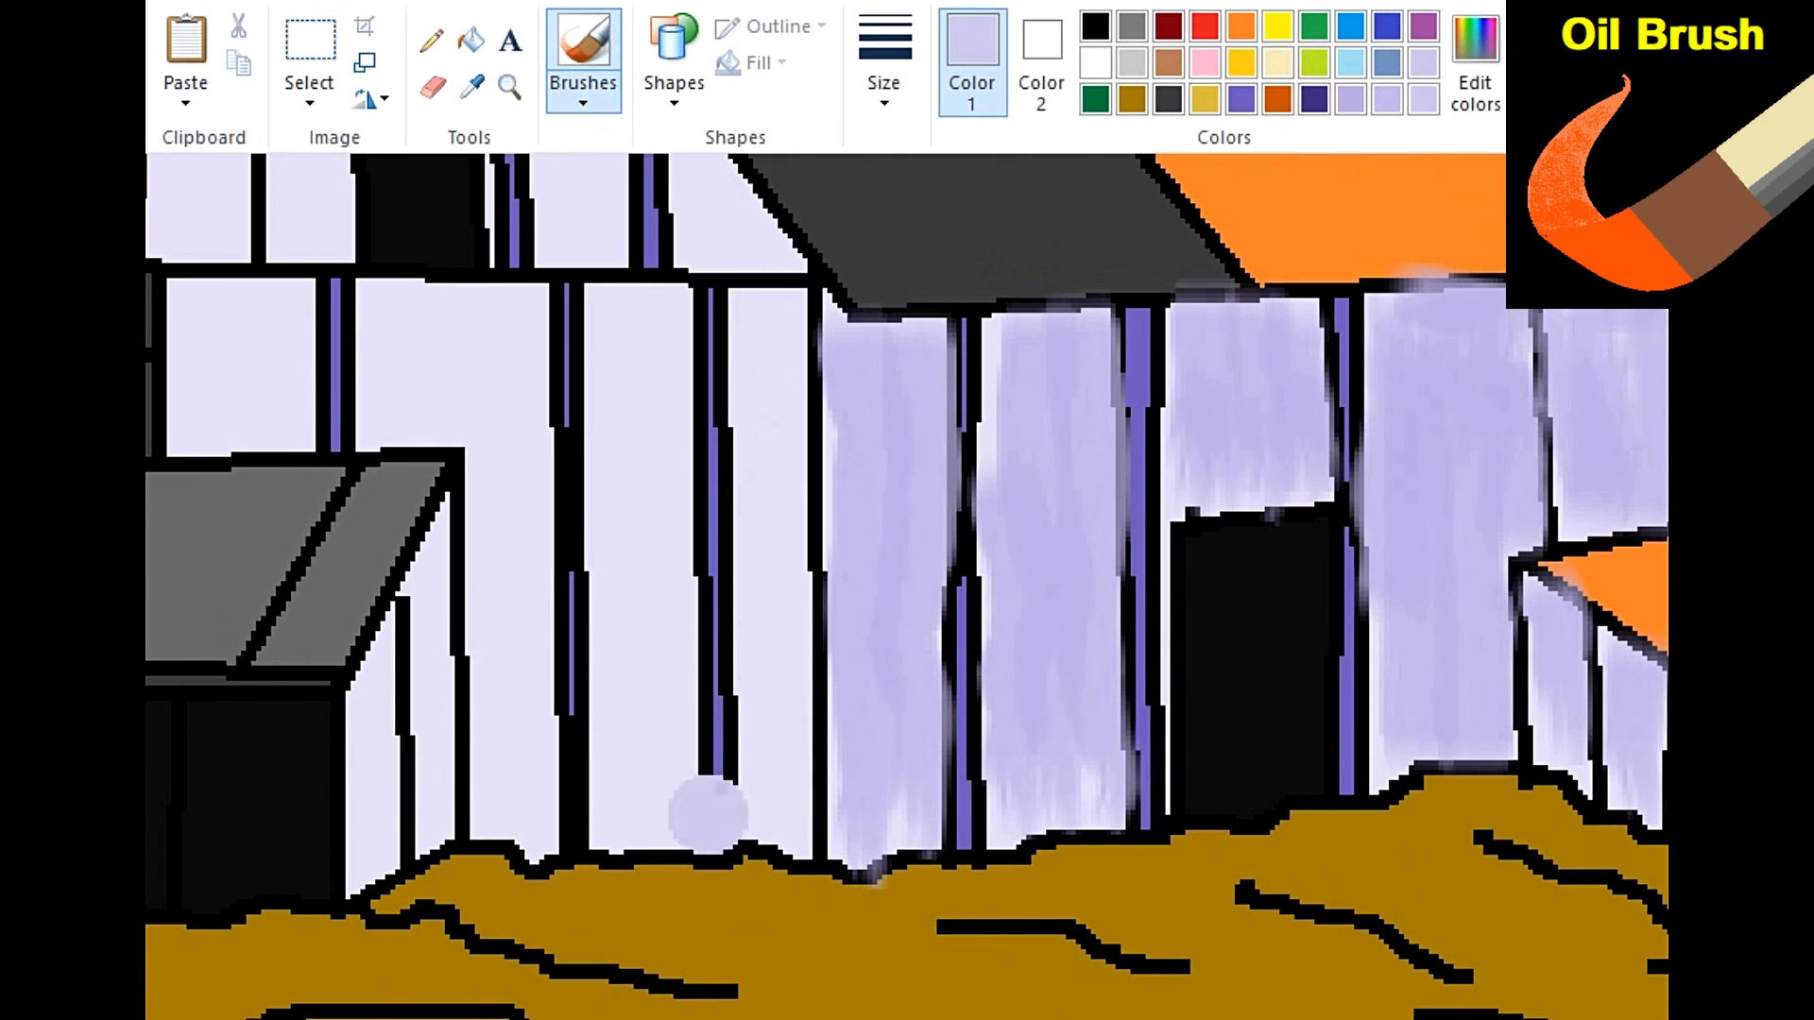
{"action": "left_click_drag", "start_coordinate": [770, 345], "coordinate": [770, 815]}
{"action": "mouse_move", "coordinate": [624, 347]}
{"action": "left_mouse_down"}
{"action": "mouse_move", "coordinate": [619, 681]}
{"action": "mouse_move", "coordinate": [657, 813]}
{"action": "left_mouse_up"}
{"action": "left_click_drag", "start_coordinate": [510, 322], "coordinate": [510, 832]}
{"action": "left_click_drag", "start_coordinate": [500, 416], "coordinate": [397, 321]}
Shade the panels above the gray-roofed shed and in the barn's triangular gable with pale purple strokes.
{"action": "scroll", "coordinate": [434, 473], "scroll_direction": "left", "scroll_amount": 5}
{"action": "scroll", "coordinate": [435, 472], "scroll_direction": "up", "scroll_amount": 3}
{"action": "left_click_drag", "start_coordinate": [709, 506], "coordinate": [515, 652]}
{"action": "scroll", "coordinate": [649, 567], "scroll_direction": "up", "scroll_amount": 3}
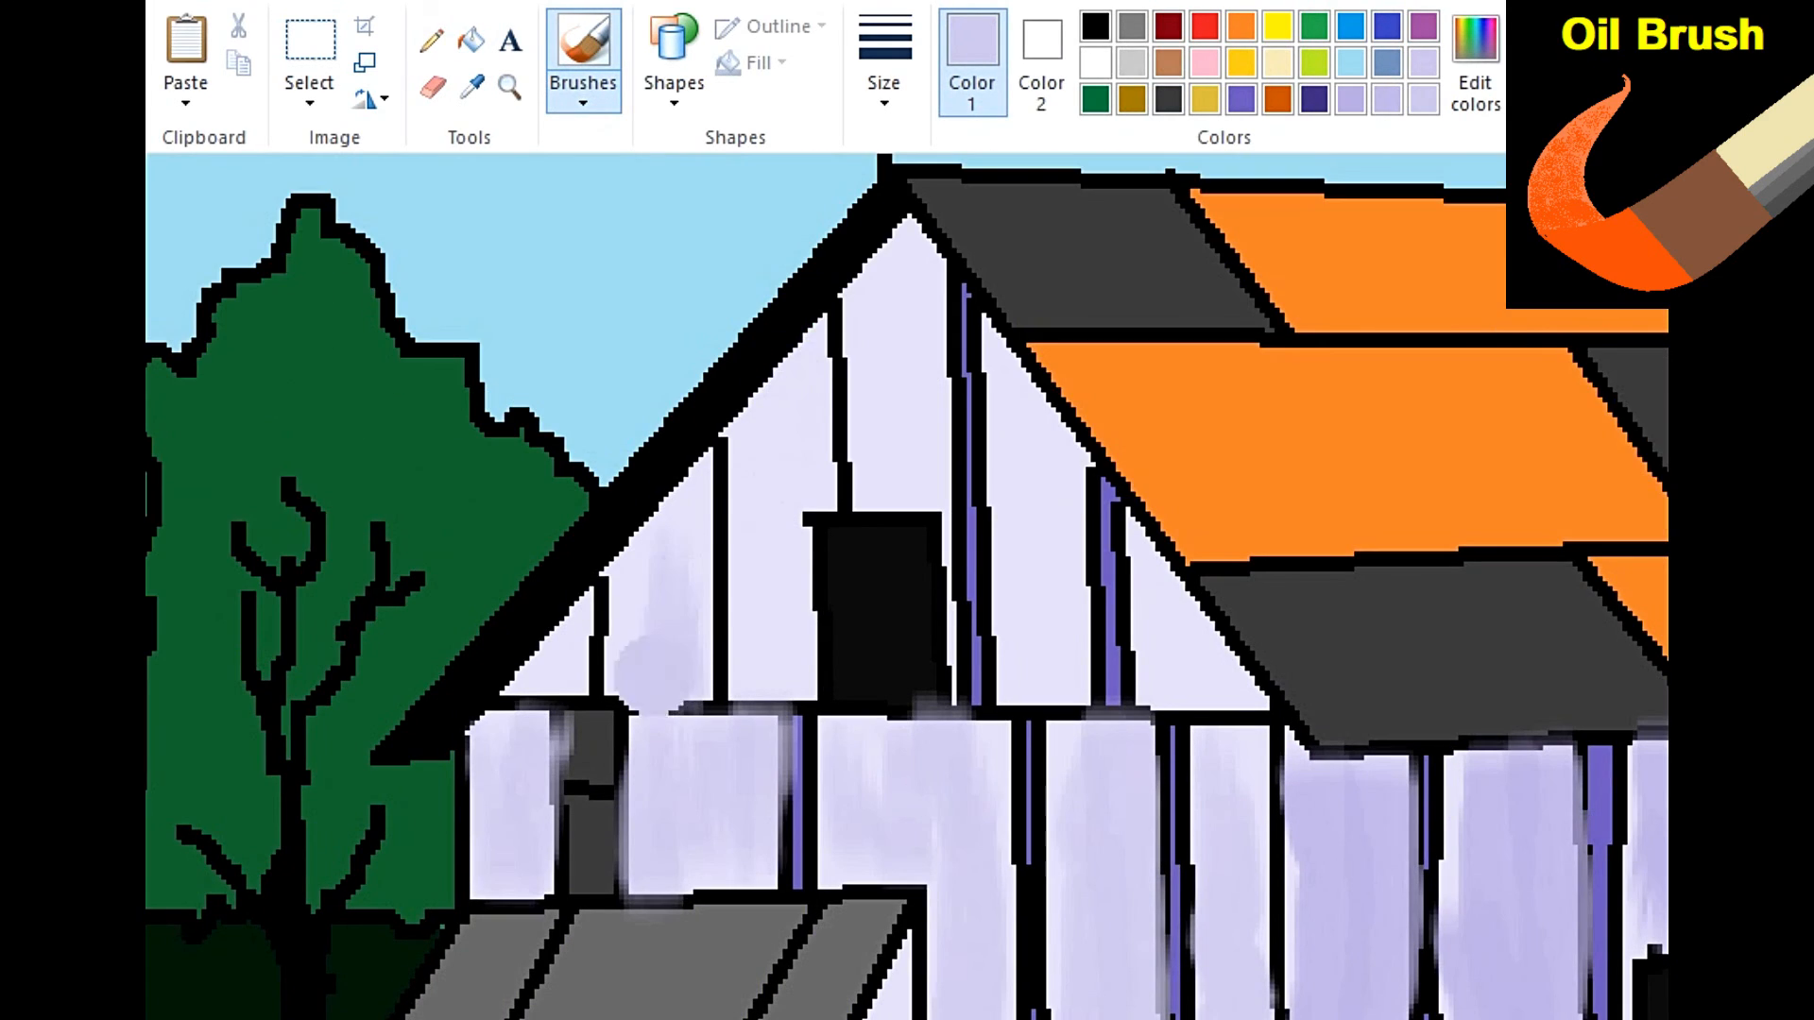
{"action": "left_click_drag", "start_coordinate": [1011, 378], "coordinate": [1051, 661]}
{"action": "left_click_drag", "start_coordinate": [1157, 576], "coordinate": [1228, 676]}
Mix a medium purple and paint shadows on the gray-roofed shed's side and the barn wall next to it.
{"action": "scroll", "coordinate": [1228, 676], "scroll_direction": "down", "scroll_amount": 3}
{"action": "left_click", "coordinate": [1241, 98]}
{"action": "left_click", "coordinate": [1475, 61]}
{"action": "left_click", "coordinate": [609, 779]}
{"action": "left_click_drag", "start_coordinate": [895, 567], "coordinate": [898, 822]}
{"action": "mouse_move", "coordinate": [830, 640]}
{"action": "left_mouse_down"}
{"action": "mouse_move", "coordinate": [832, 839]}
{"action": "mouse_move", "coordinate": [838, 655]}
{"action": "mouse_move", "coordinate": [902, 629]}
{"action": "mouse_move", "coordinate": [848, 714]}
{"action": "mouse_move", "coordinate": [947, 710]}
{"action": "mouse_move", "coordinate": [953, 495]}
{"action": "mouse_move", "coordinate": [979, 743]}
{"action": "mouse_move", "coordinate": [901, 575]}
{"action": "mouse_move", "coordinate": [996, 855]}
{"action": "mouse_move", "coordinate": [1010, 581]}
{"action": "mouse_move", "coordinate": [1092, 808]}
{"action": "mouse_move", "coordinate": [1089, 737]}
{"action": "mouse_move", "coordinate": [1066, 839]}
{"action": "left_mouse_up"}
Paint a medium purple shadow along the underside of the gable's sloping roof edge.
{"action": "scroll", "coordinate": [1235, 777], "scroll_direction": "up", "scroll_amount": 5}
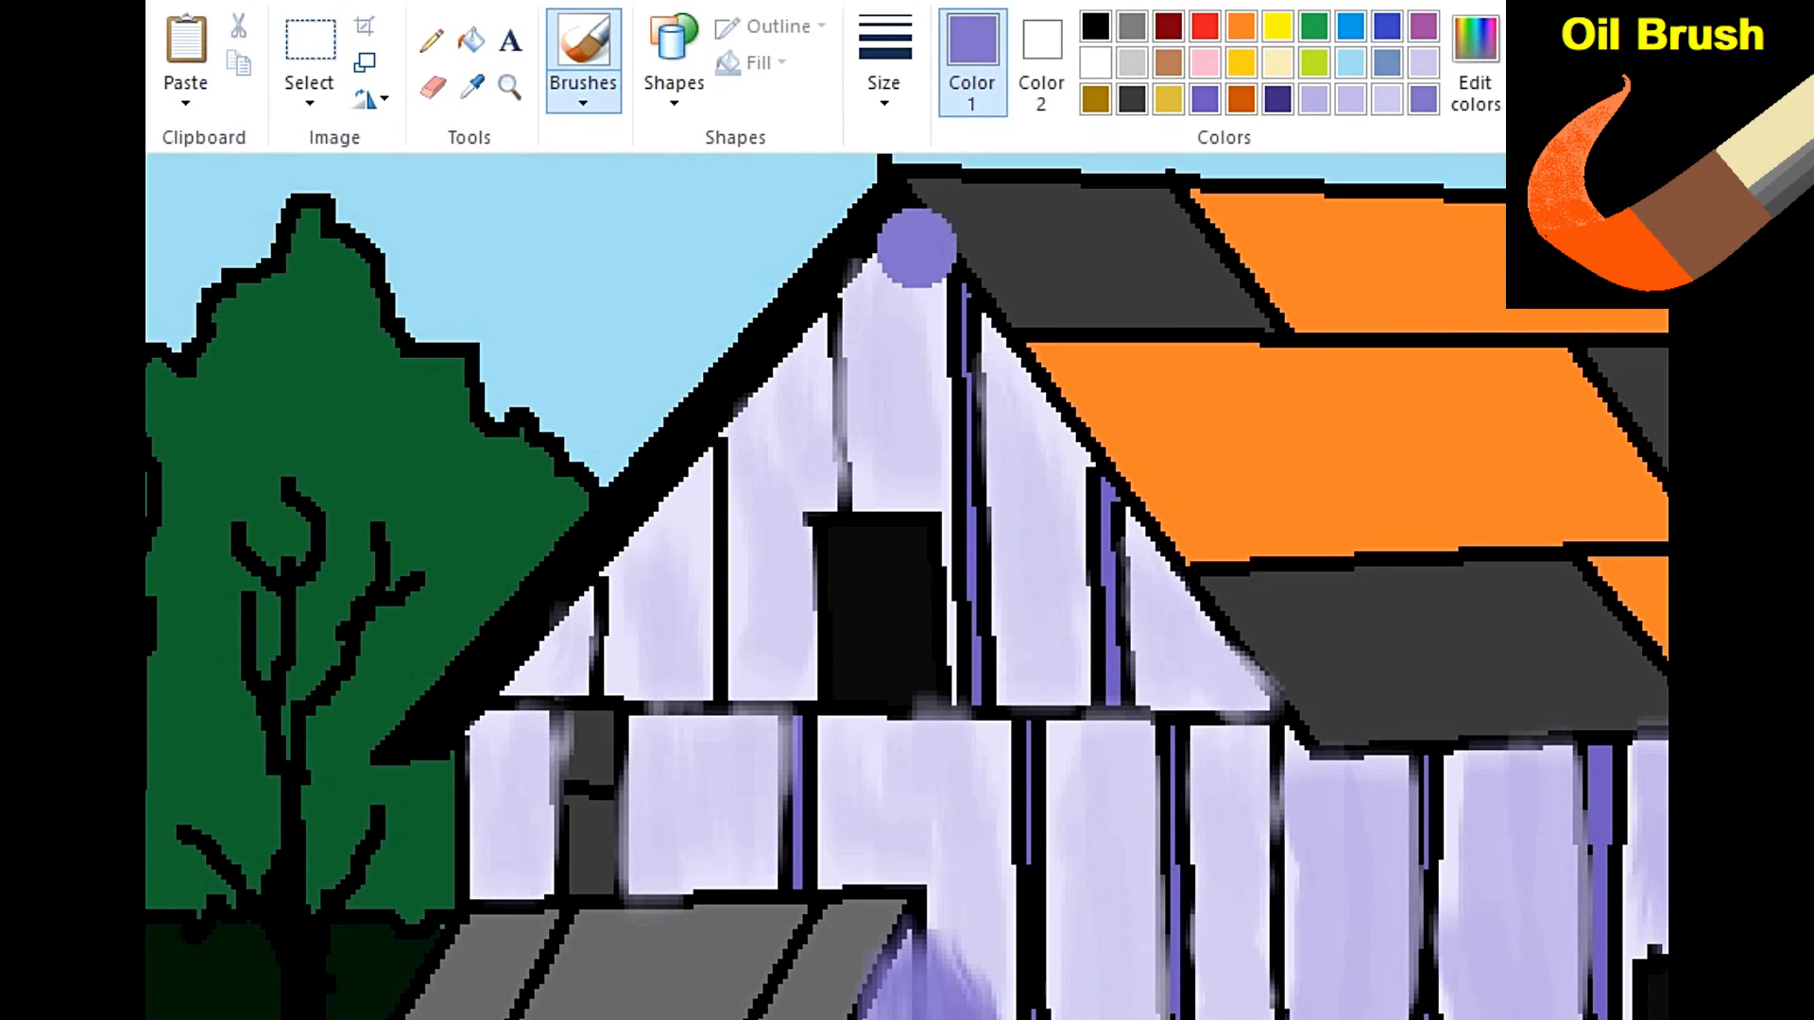
{"action": "mouse_move", "coordinate": [861, 297]}
{"action": "left_mouse_down"}
{"action": "mouse_move", "coordinate": [689, 473]}
{"action": "mouse_move", "coordinate": [676, 539]}
{"action": "mouse_move", "coordinate": [506, 709]}
{"action": "left_mouse_up"}
{"action": "scroll", "coordinate": [805, 756], "scroll_direction": "down", "scroll_amount": 3}
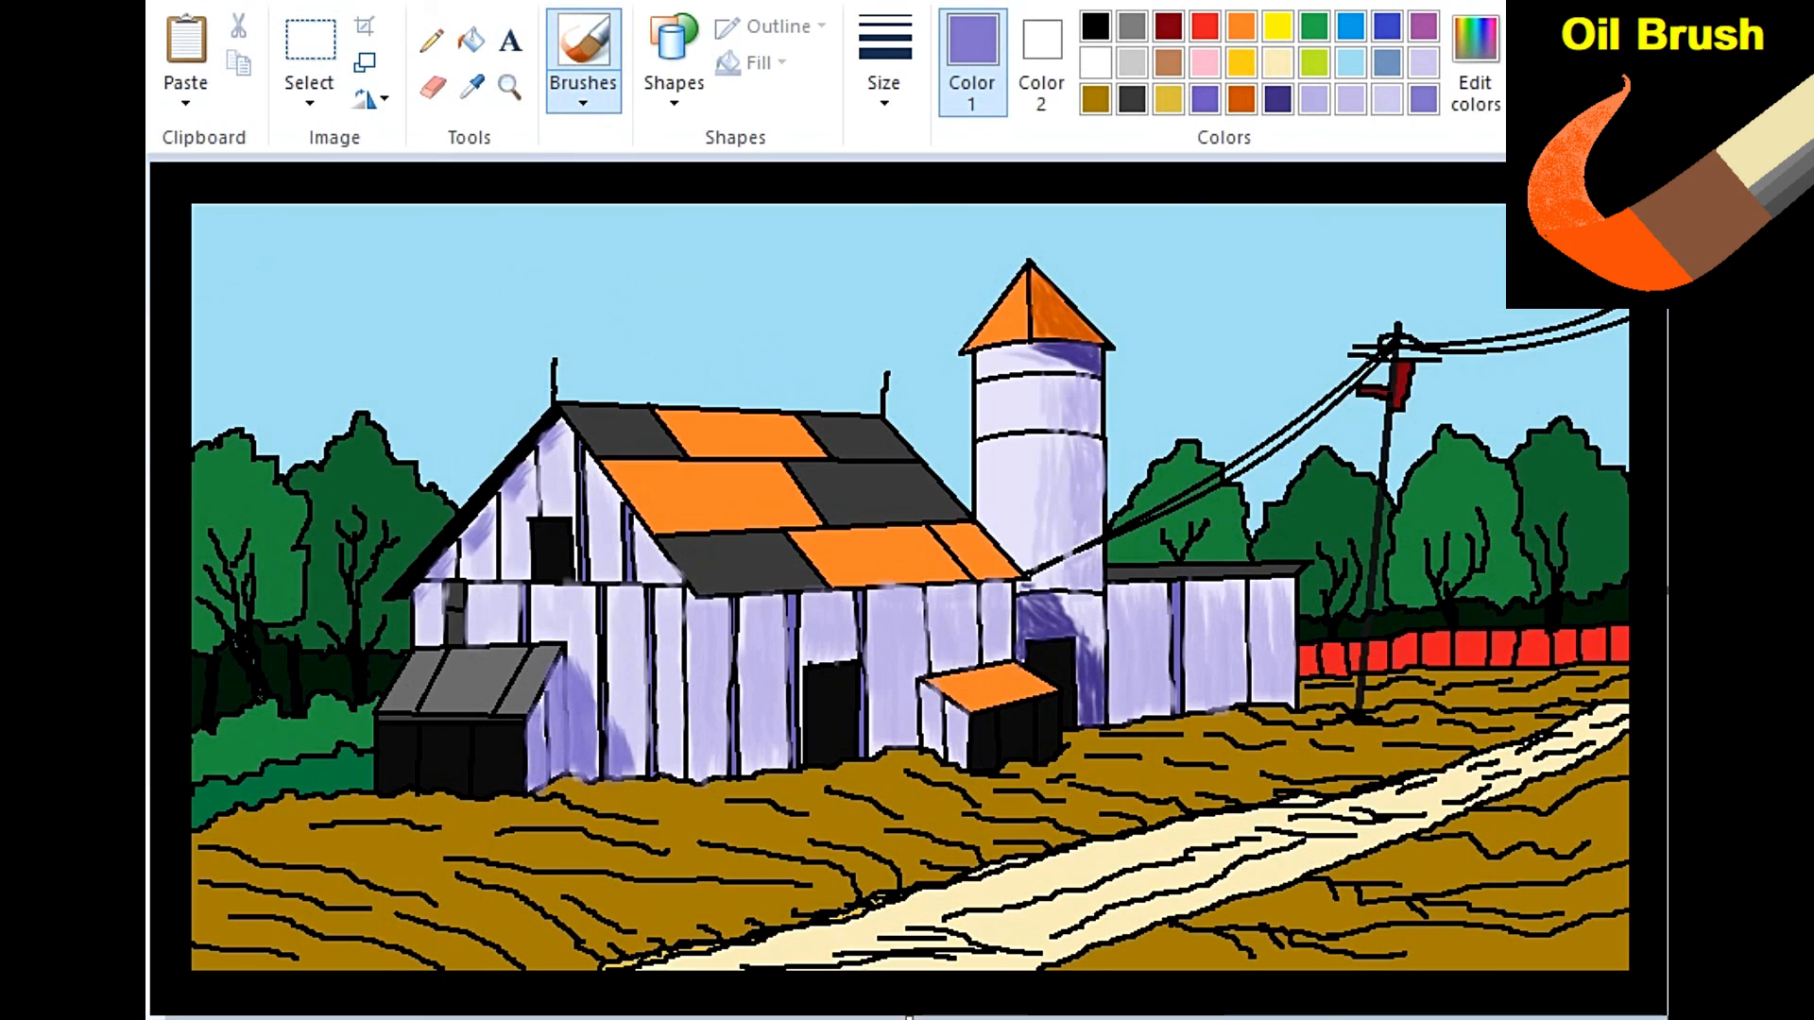
Paint orange rust patches along the edges of the gray shed roof with the Oil Brush.
{"action": "left_click", "coordinate": [509, 87]}
{"action": "left_click", "coordinate": [472, 642]}
{"action": "left_click", "coordinate": [473, 642]}
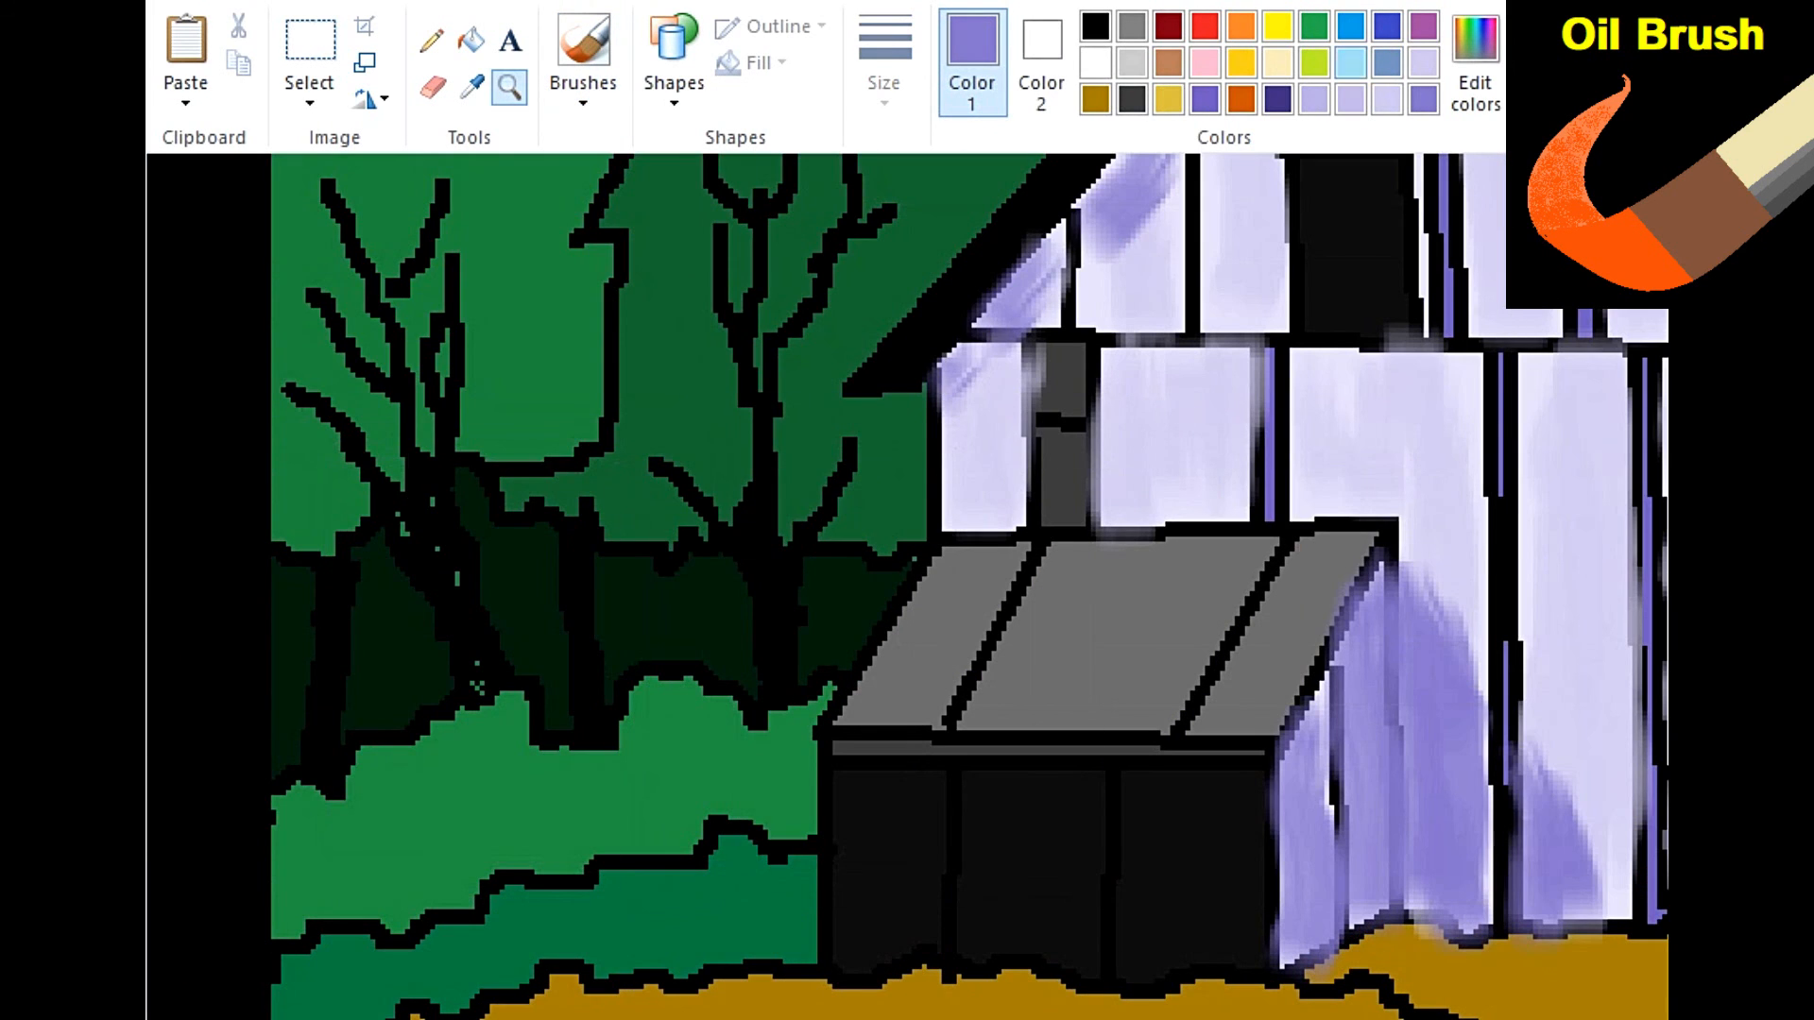
{"action": "left_click", "coordinate": [1242, 27]}
{"action": "left_click", "coordinate": [583, 42]}
{"action": "left_click_drag", "start_coordinate": [1306, 570], "coordinate": [1348, 539]}
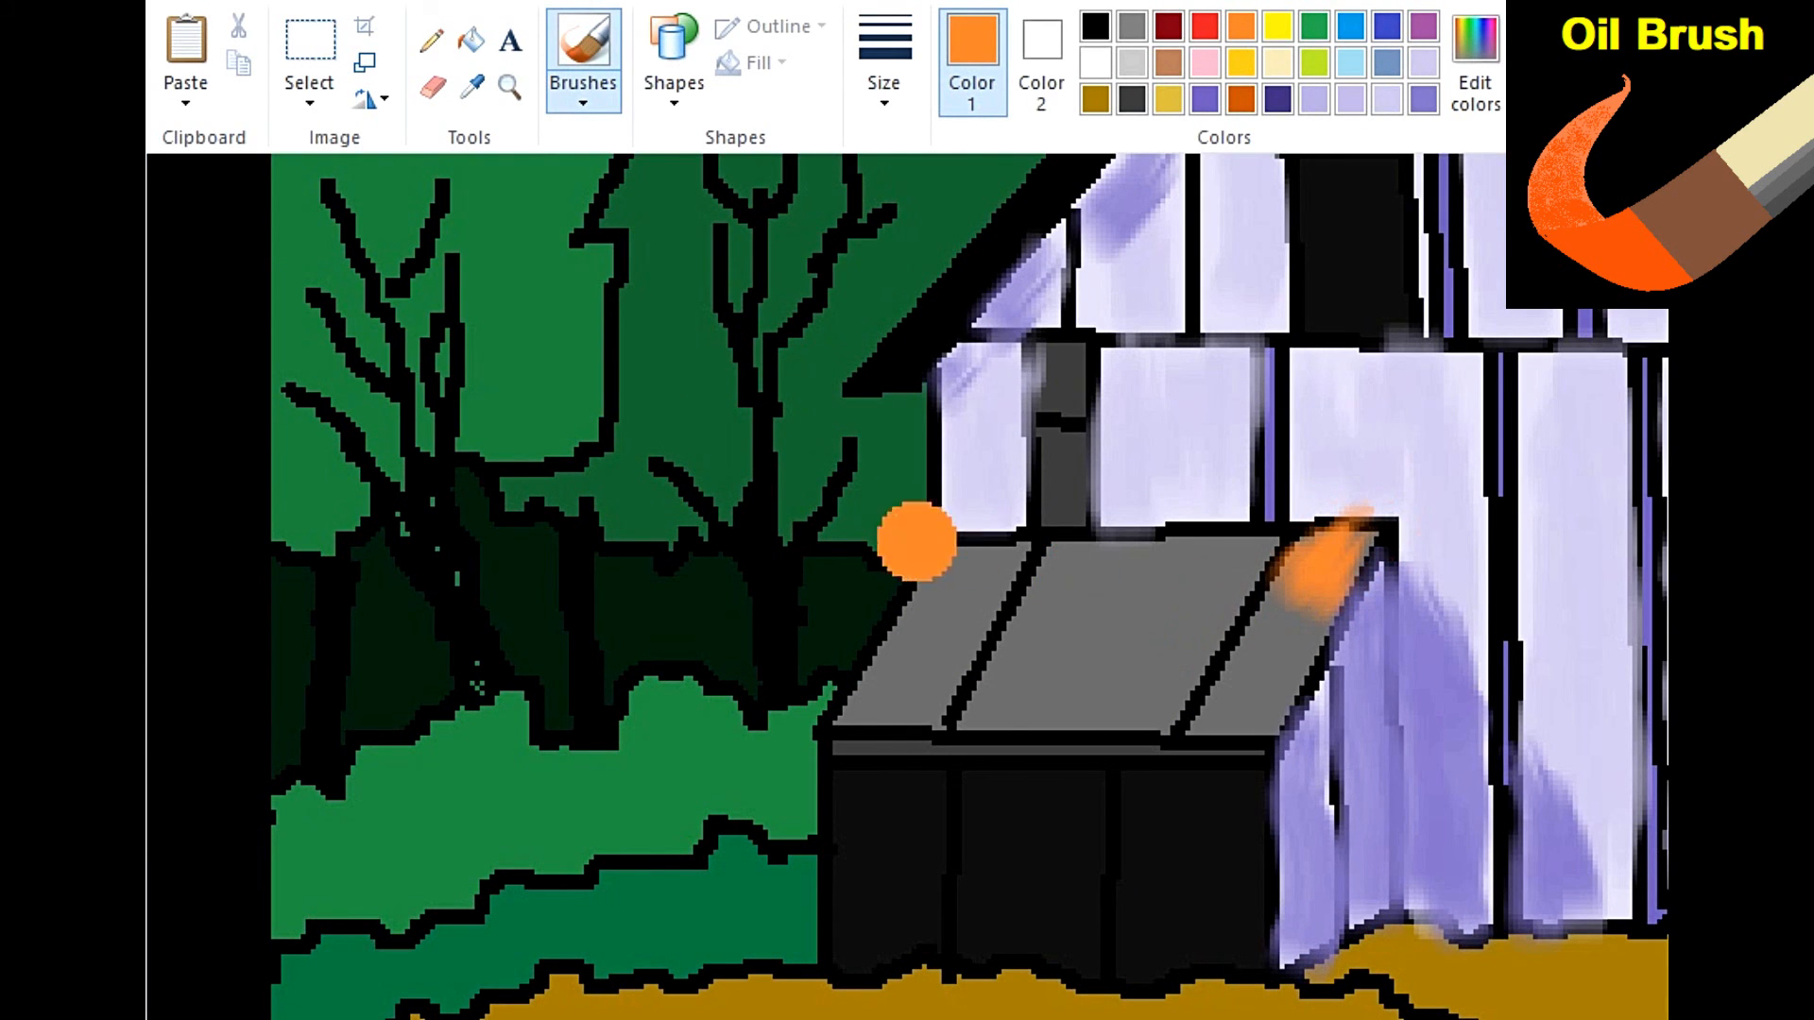
{"action": "mouse_move", "coordinate": [916, 539]}
{"action": "left_mouse_down"}
{"action": "mouse_move", "coordinate": [1204, 560]}
{"action": "mouse_move", "coordinate": [1049, 557]}
{"action": "left_mouse_up"}
{"action": "mouse_move", "coordinate": [1181, 652]}
{"action": "left_mouse_down"}
{"action": "mouse_move", "coordinate": [992, 701]}
{"action": "mouse_move", "coordinate": [1225, 721]}
{"action": "left_mouse_up"}
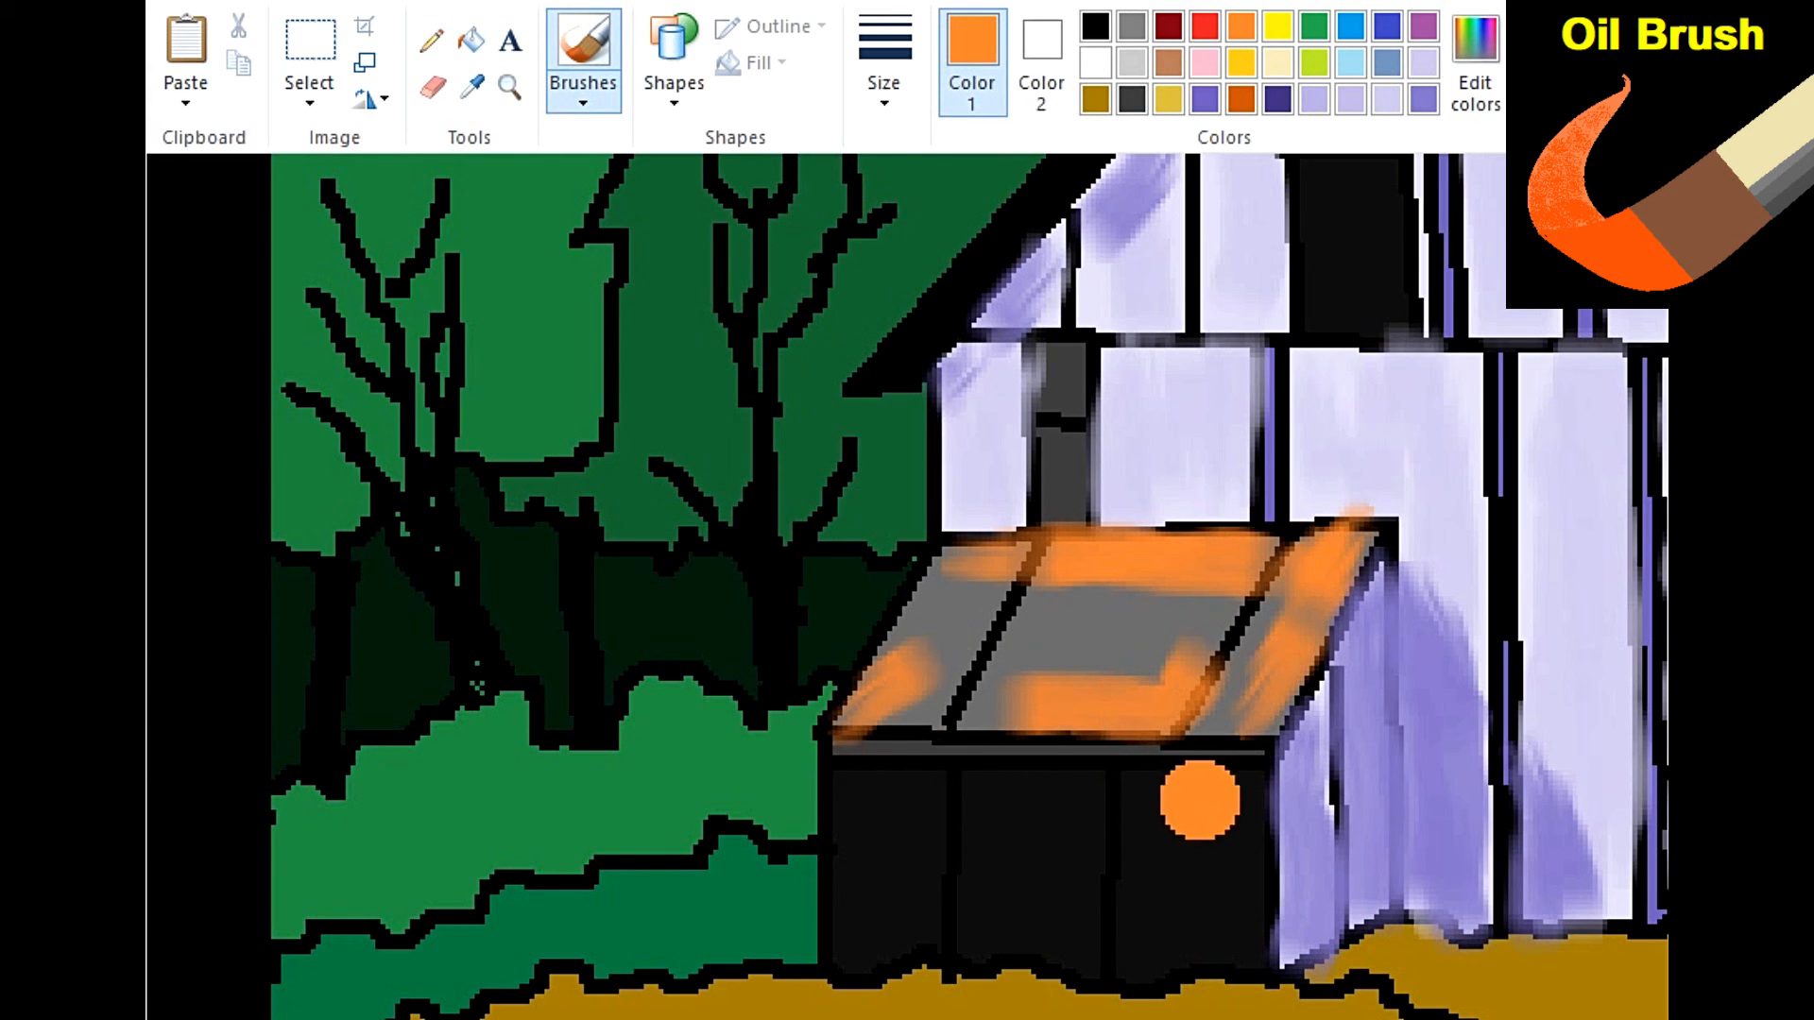
Shade the brown field in front of the buildings and along the road with dark brown Oil Brush strokes.
{"action": "mouse_move", "coordinate": [534, 789]}
{"action": "left_mouse_down"}
{"action": "mouse_move", "coordinate": [747, 812]}
{"action": "mouse_move", "coordinate": [661, 846]}
{"action": "mouse_move", "coordinate": [974, 784]}
{"action": "mouse_move", "coordinate": [888, 753]}
{"action": "mouse_move", "coordinate": [1219, 756]}
{"action": "mouse_move", "coordinate": [1002, 822]}
{"action": "mouse_move", "coordinate": [1247, 785]}
{"action": "mouse_move", "coordinate": [1295, 720]}
{"action": "mouse_move", "coordinate": [1417, 737]}
{"action": "mouse_move", "coordinate": [1276, 760]}
{"action": "left_mouse_up"}
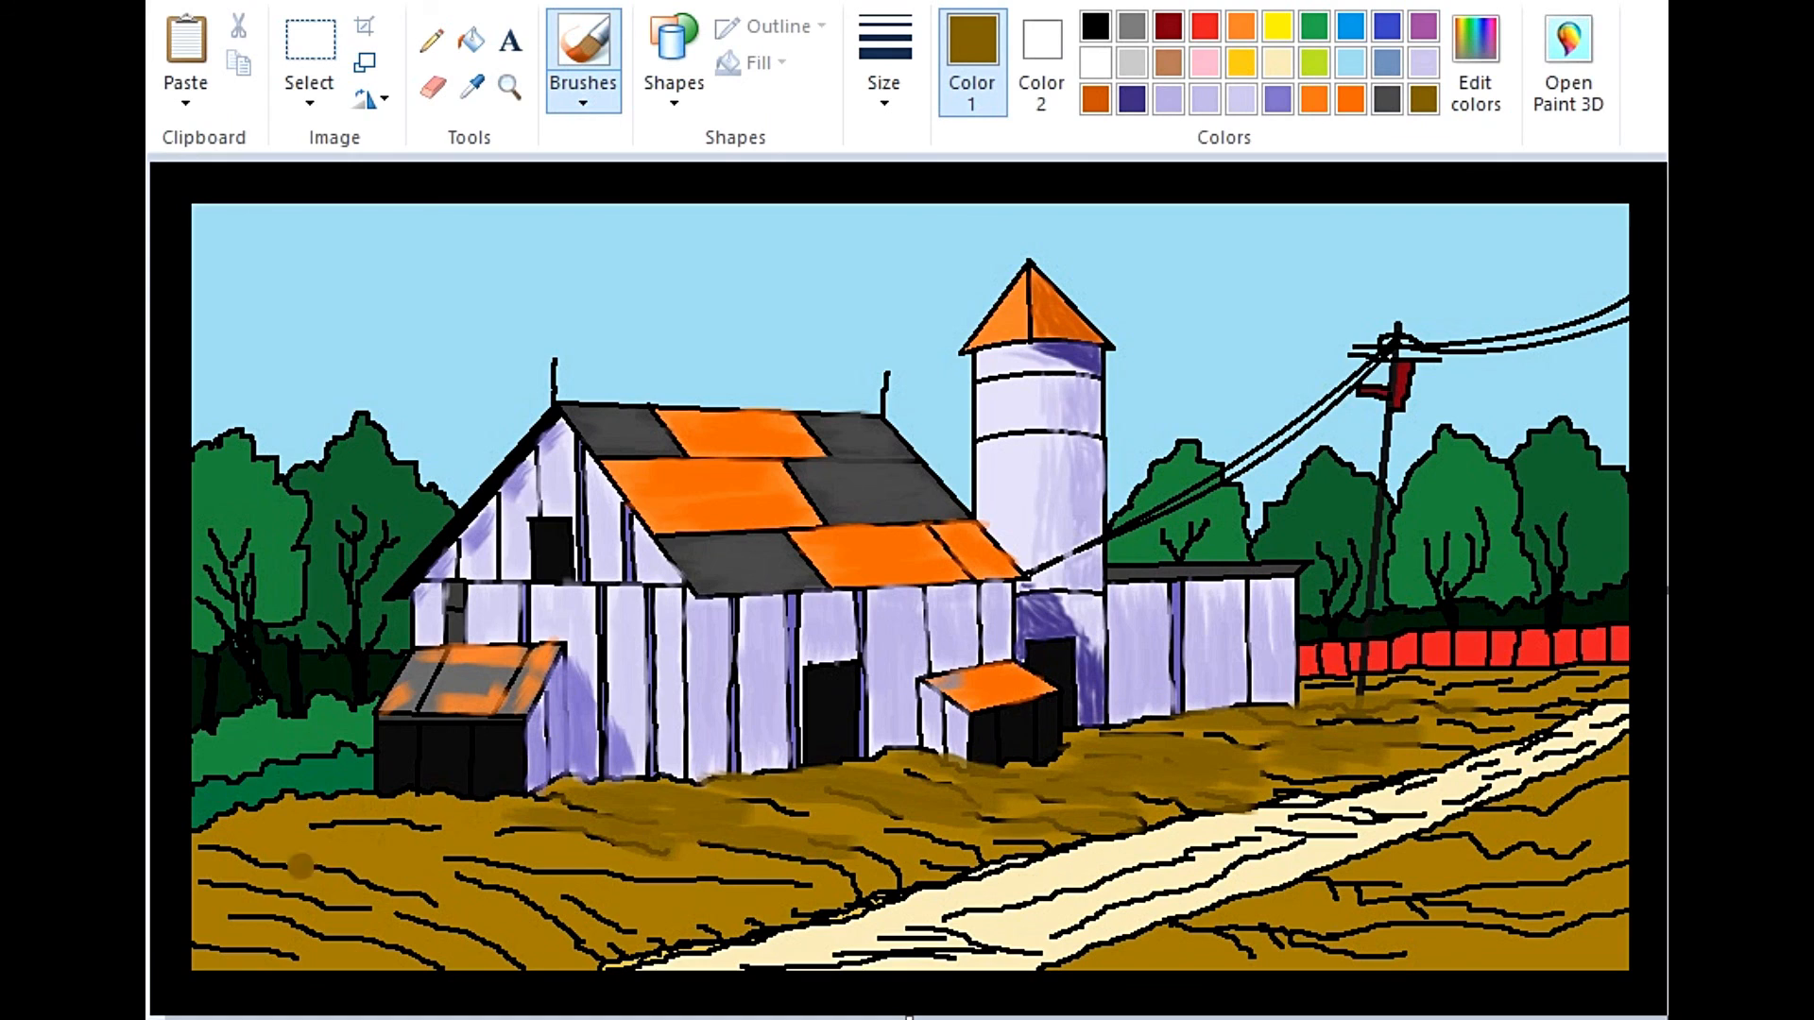
{"action": "mouse_move", "coordinate": [179, 854]}
{"action": "left_mouse_down"}
{"action": "mouse_move", "coordinate": [241, 921]}
{"action": "mouse_move", "coordinate": [699, 935]}
{"action": "mouse_move", "coordinate": [1493, 737]}
{"action": "left_mouse_up"}
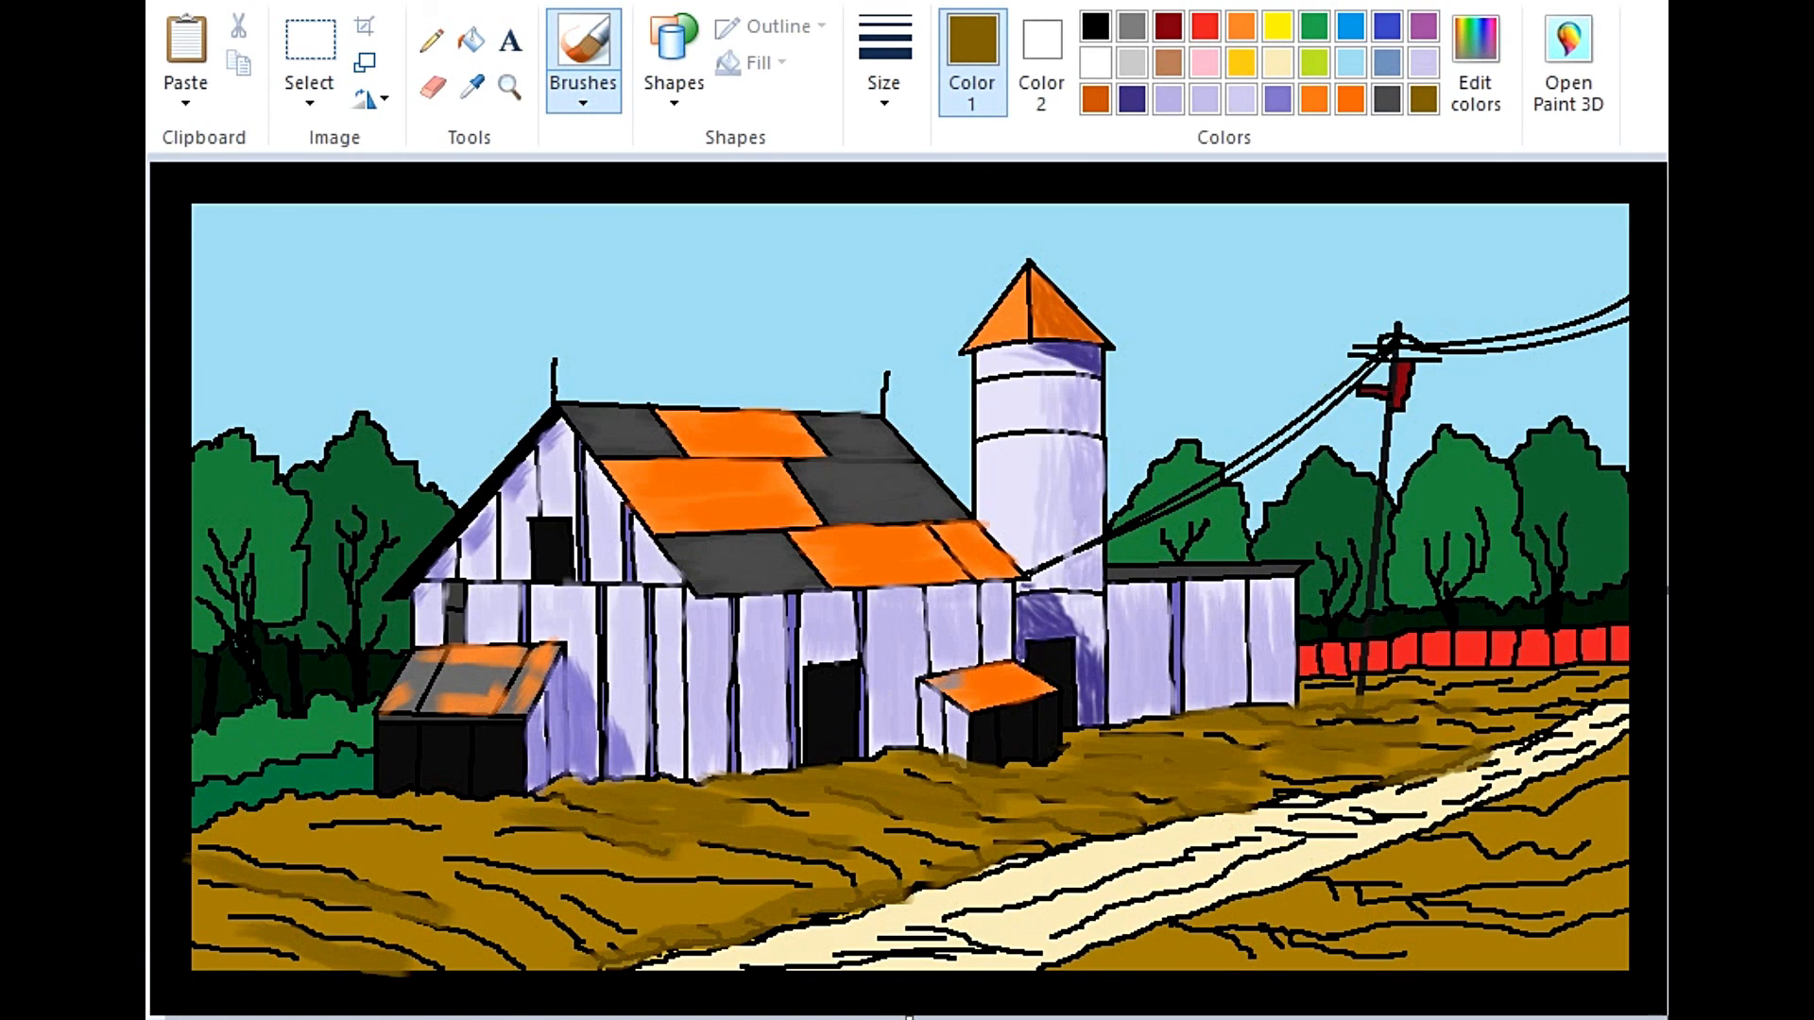
Shade the sky with broad horizontal strokes of slightly darker blue across both sides of the silo.
{"action": "mouse_move", "coordinate": [340, 236]}
{"action": "left_mouse_down"}
{"action": "mouse_move", "coordinate": [716, 256]}
{"action": "mouse_move", "coordinate": [198, 255]}
{"action": "mouse_move", "coordinate": [850, 284]}
{"action": "mouse_move", "coordinate": [605, 300]}
{"action": "left_mouse_up"}
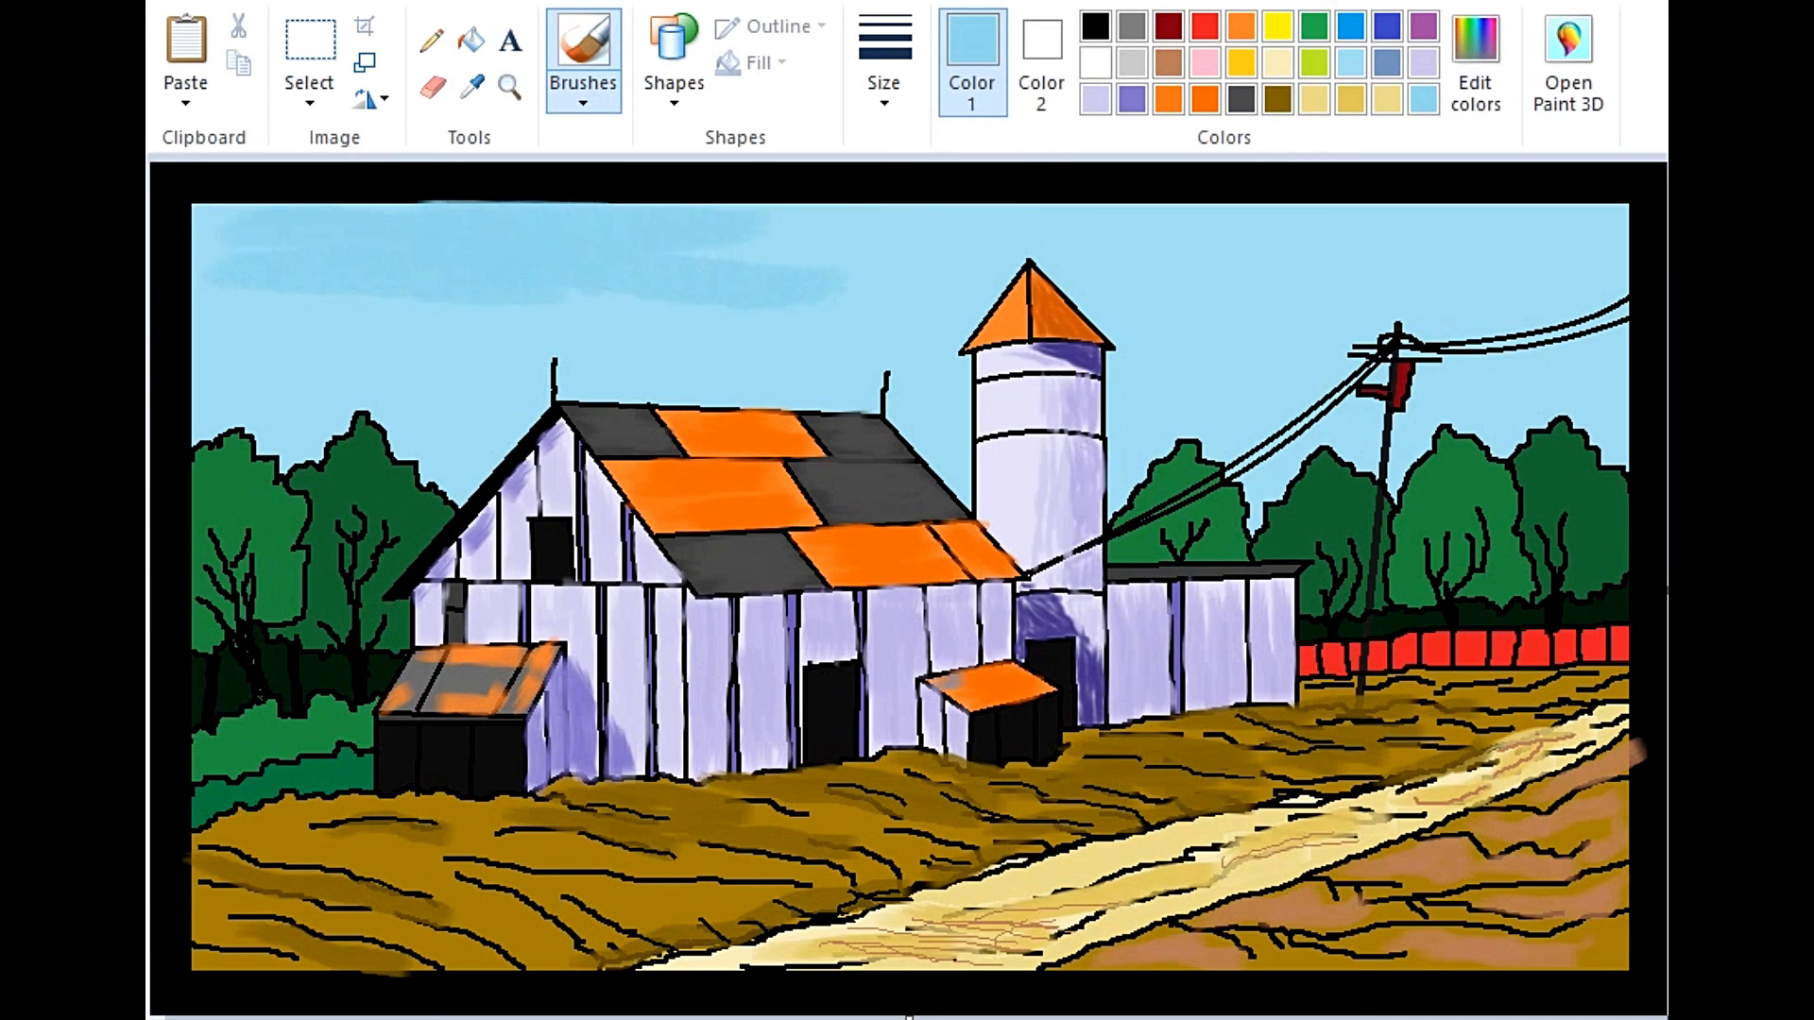
{"action": "mouse_move", "coordinate": [264, 303]}
{"action": "left_mouse_down"}
{"action": "mouse_move", "coordinate": [718, 345]}
{"action": "mouse_move", "coordinate": [1559, 251]}
{"action": "mouse_move", "coordinate": [1568, 303]}
{"action": "mouse_move", "coordinate": [1248, 281]}
{"action": "left_mouse_up"}
{"action": "left_click_drag", "start_coordinate": [1181, 332], "coordinate": [1337, 329]}
{"action": "left_click_drag", "start_coordinate": [1257, 360], "coordinate": [1186, 369]}
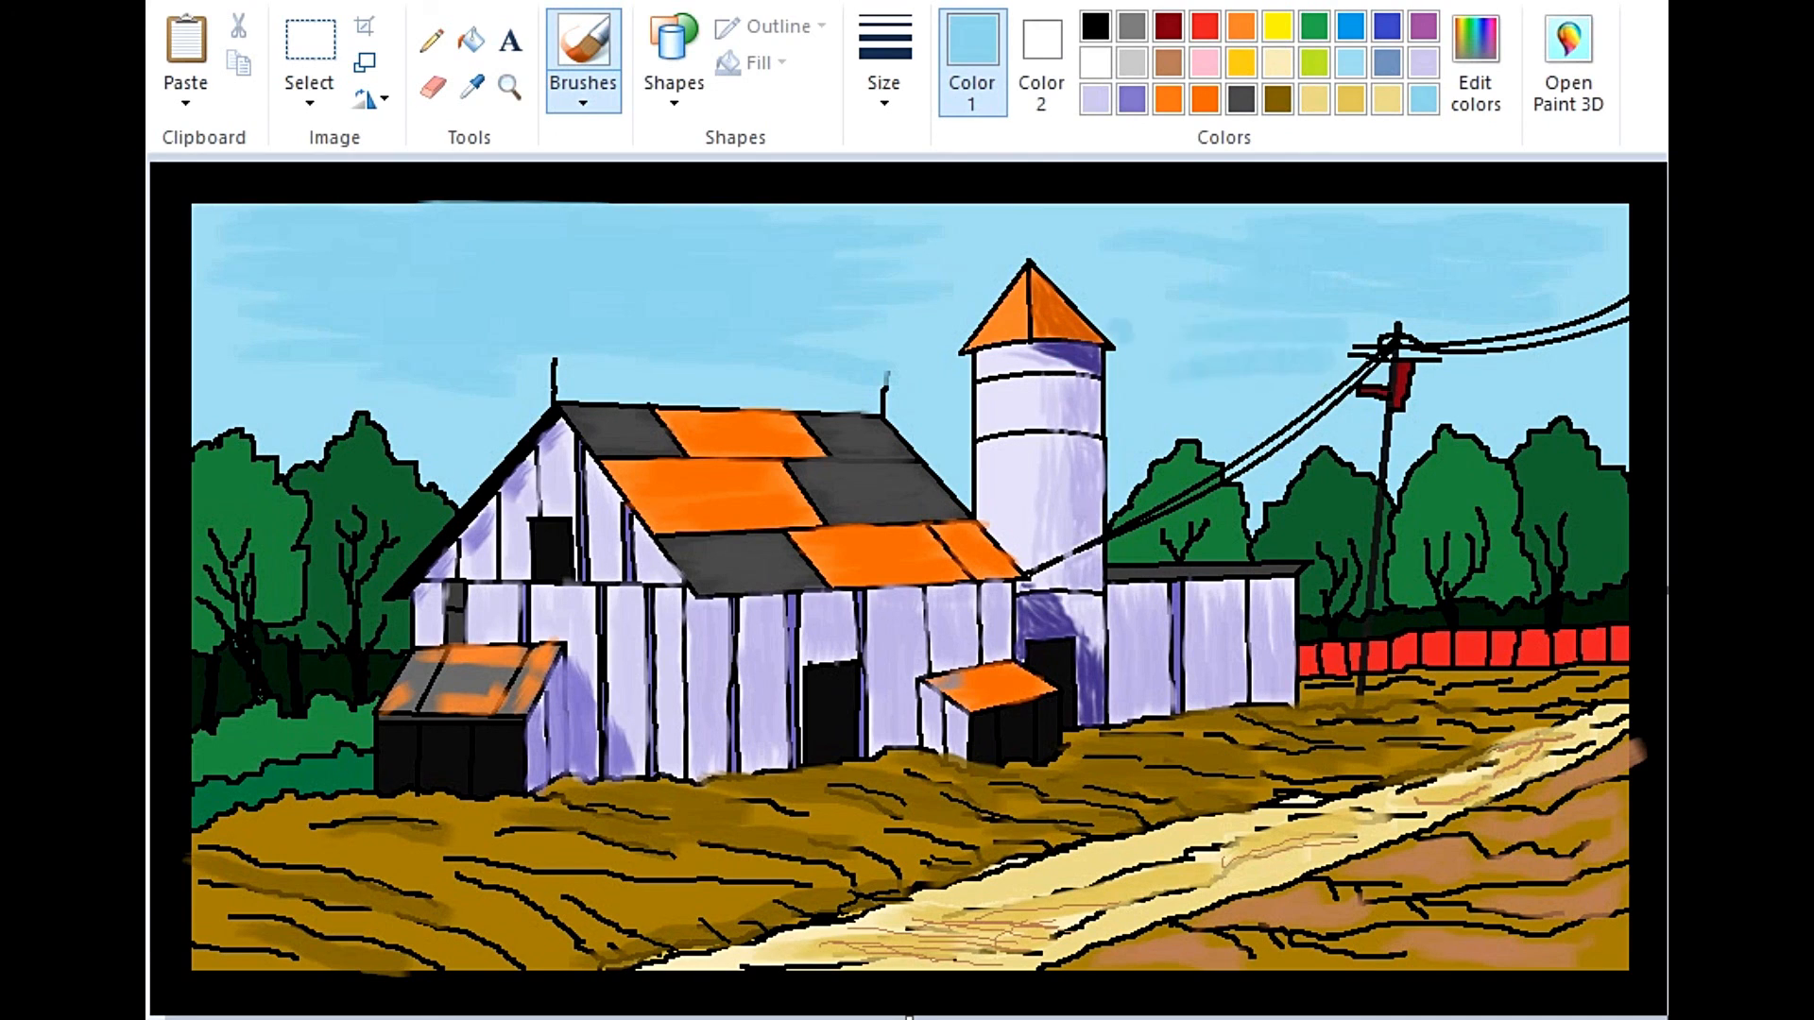